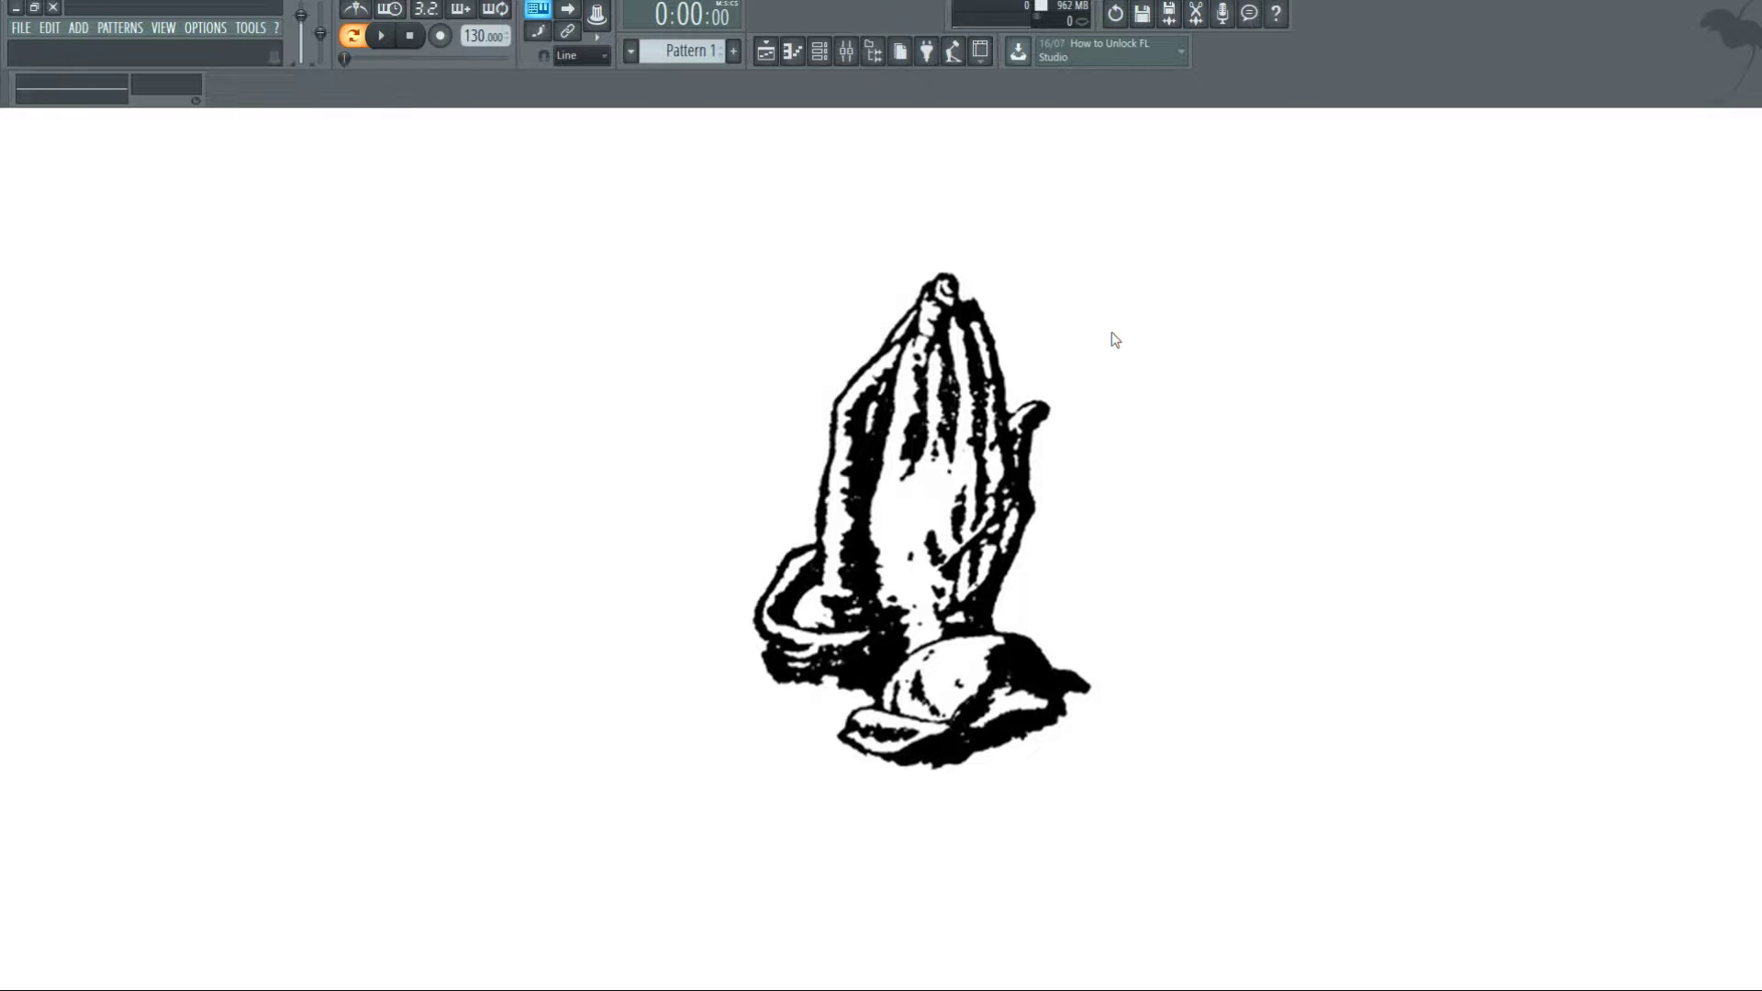
- Load the TBP - NBA 808 sample from the browser's recent files into the first channel of the channel rack
{"action": "left_click", "coordinate": [845, 53]}
{"action": "left_click", "coordinate": [845, 53]}
{"action": "left_click", "coordinate": [873, 56]}
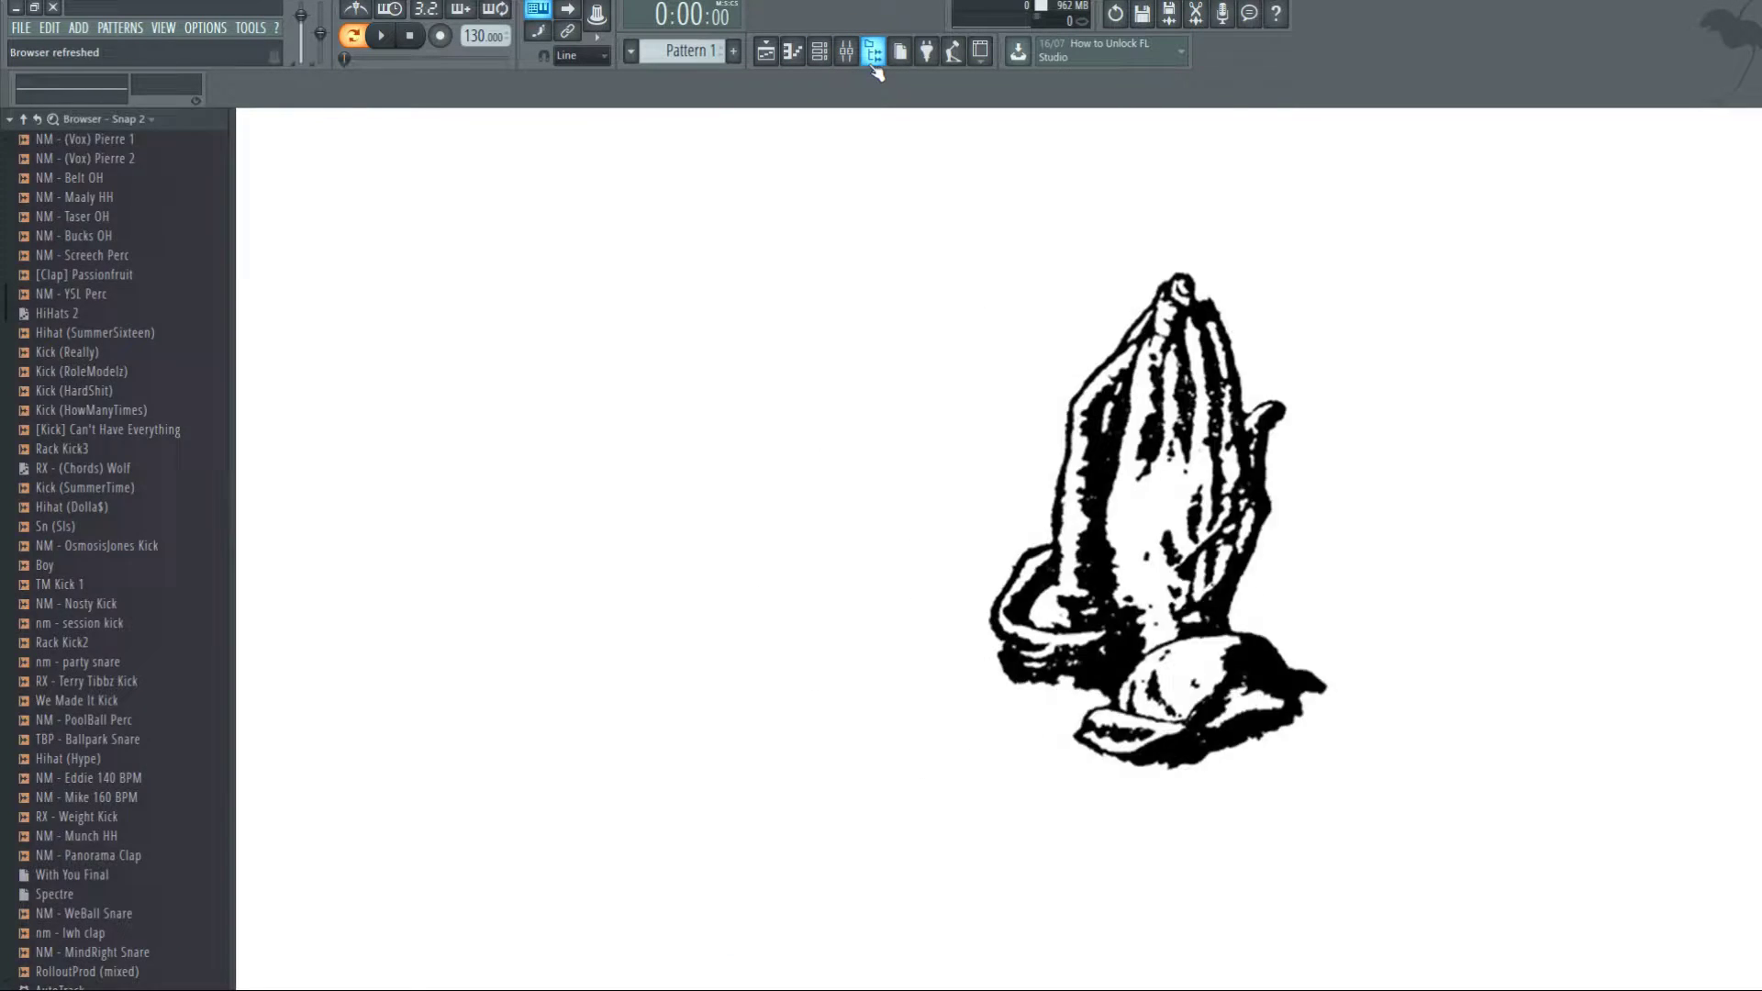
{"action": "left_click", "coordinate": [873, 59]}
{"action": "left_click", "coordinate": [873, 59]}
{"action": "scroll", "coordinate": [28, 376], "scroll_direction": "up", "scroll_amount": 8}
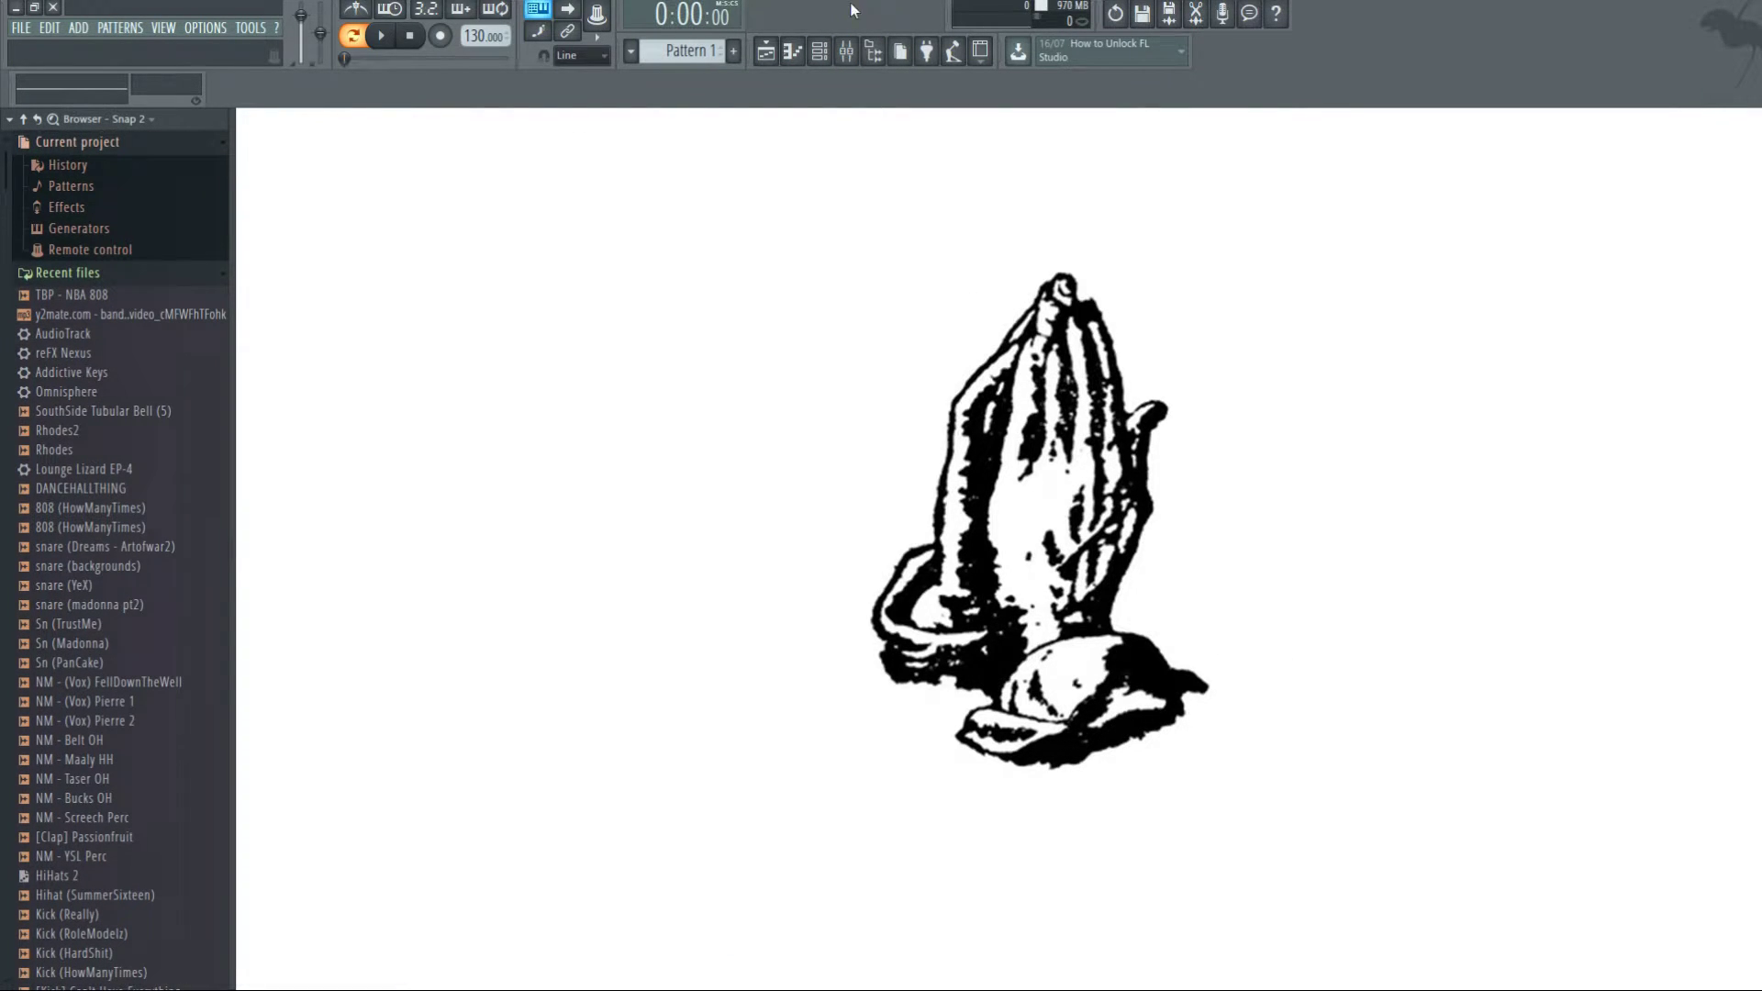
{"action": "left_click", "coordinate": [820, 52]}
{"action": "left_click_drag", "start_coordinate": [74, 295], "coordinate": [653, 486]}
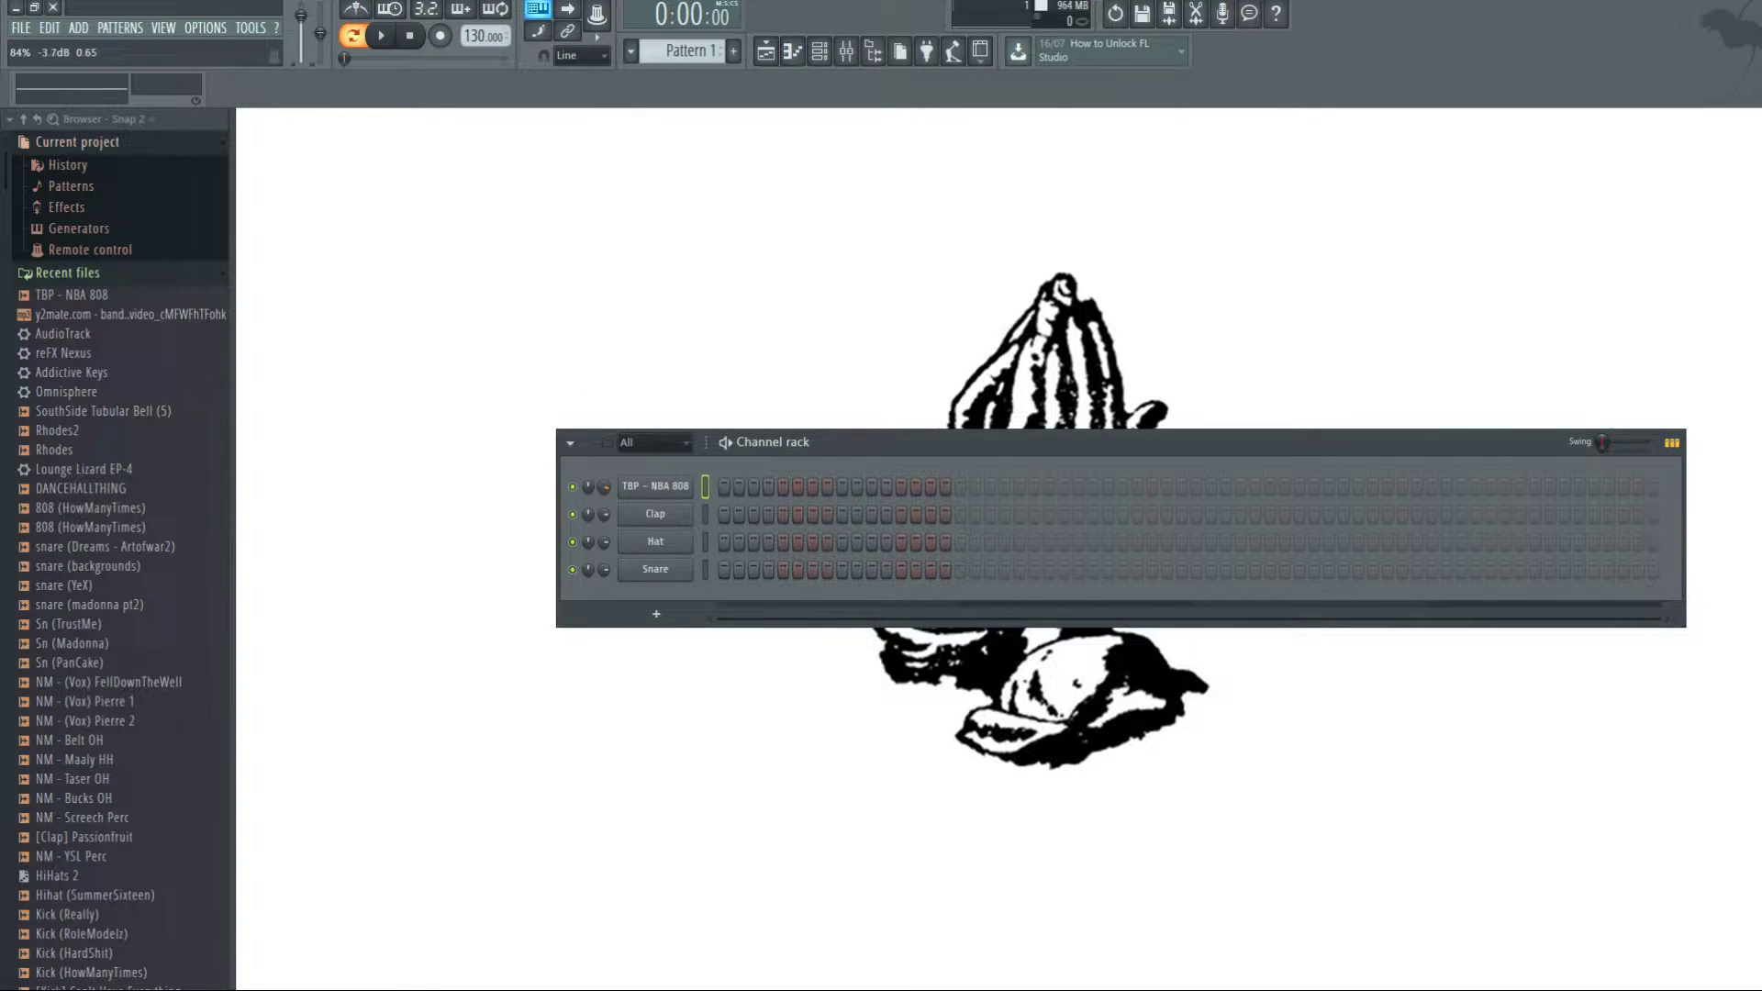
{"action": "left_click", "coordinate": [793, 52]}
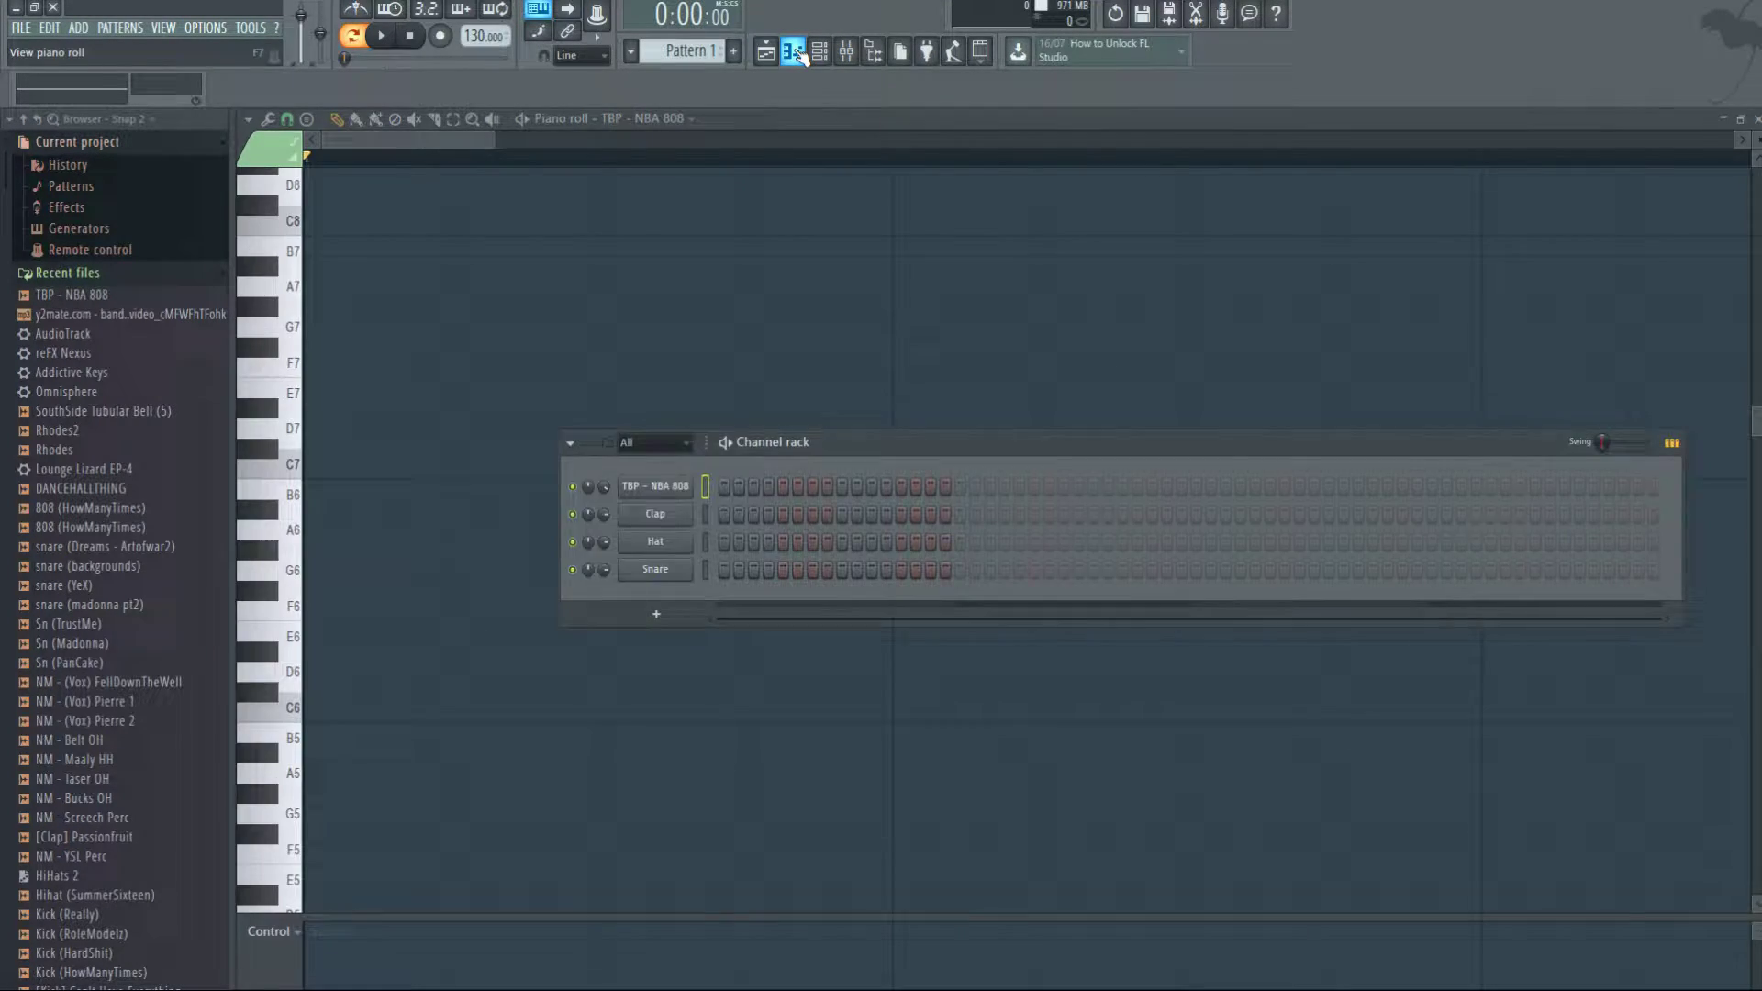
{"action": "left_click", "coordinate": [795, 53]}
{"action": "left_click", "coordinate": [820, 52]}
{"action": "left_click", "coordinate": [822, 52]}
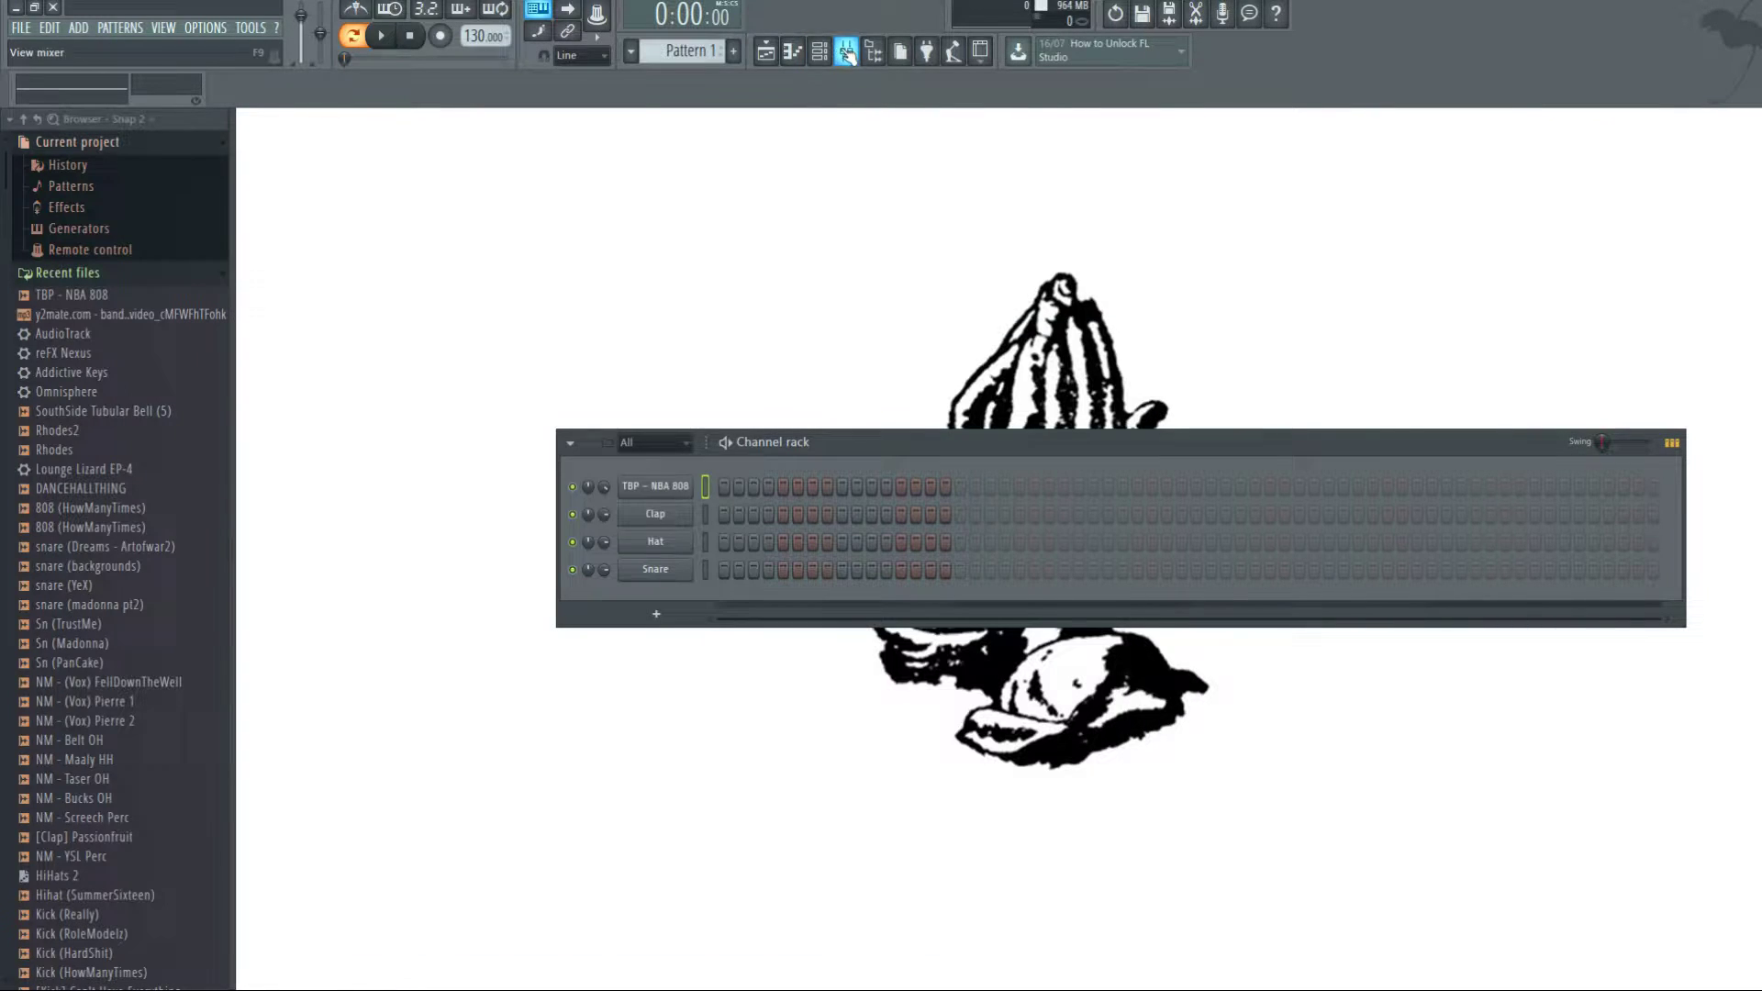
- Route the TBP - NBA 808 channel to mixer track 1, then close its settings, the mixer and the browser
{"action": "left_click", "coordinate": [655, 486]}
{"action": "key", "text": "F9"}
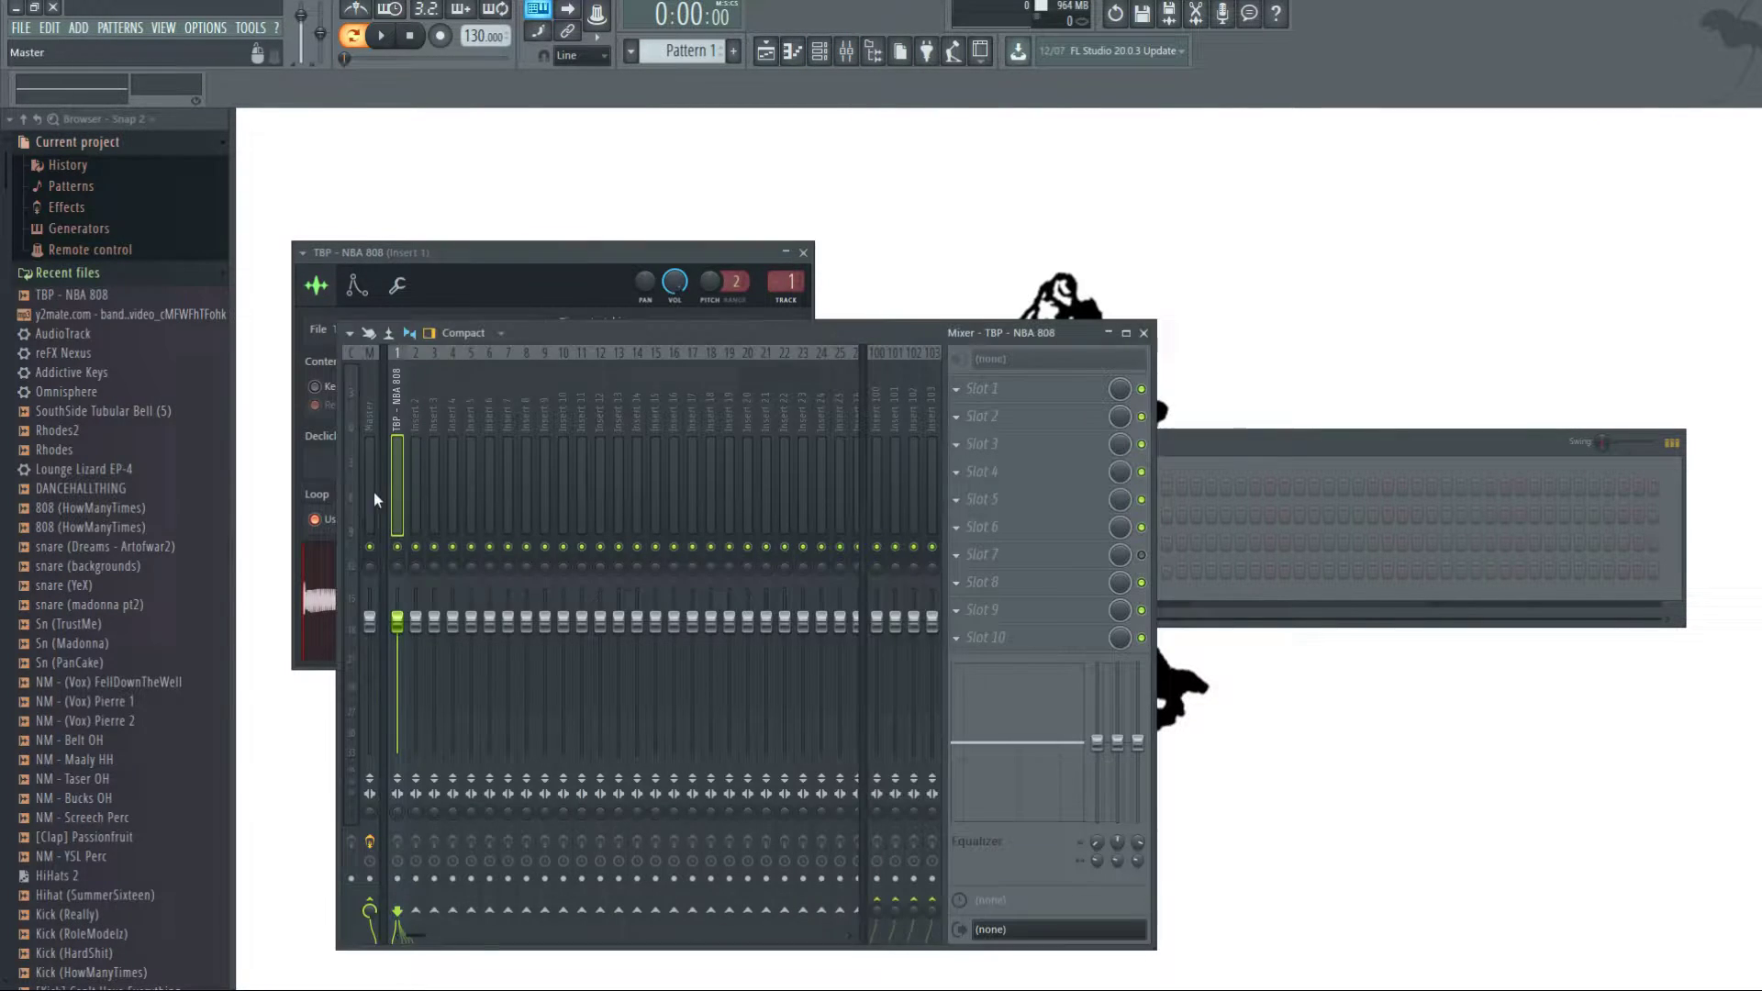
{"action": "left_click", "coordinate": [329, 525]}
{"action": "left_click", "coordinate": [803, 252]}
{"action": "left_click", "coordinate": [824, 52]}
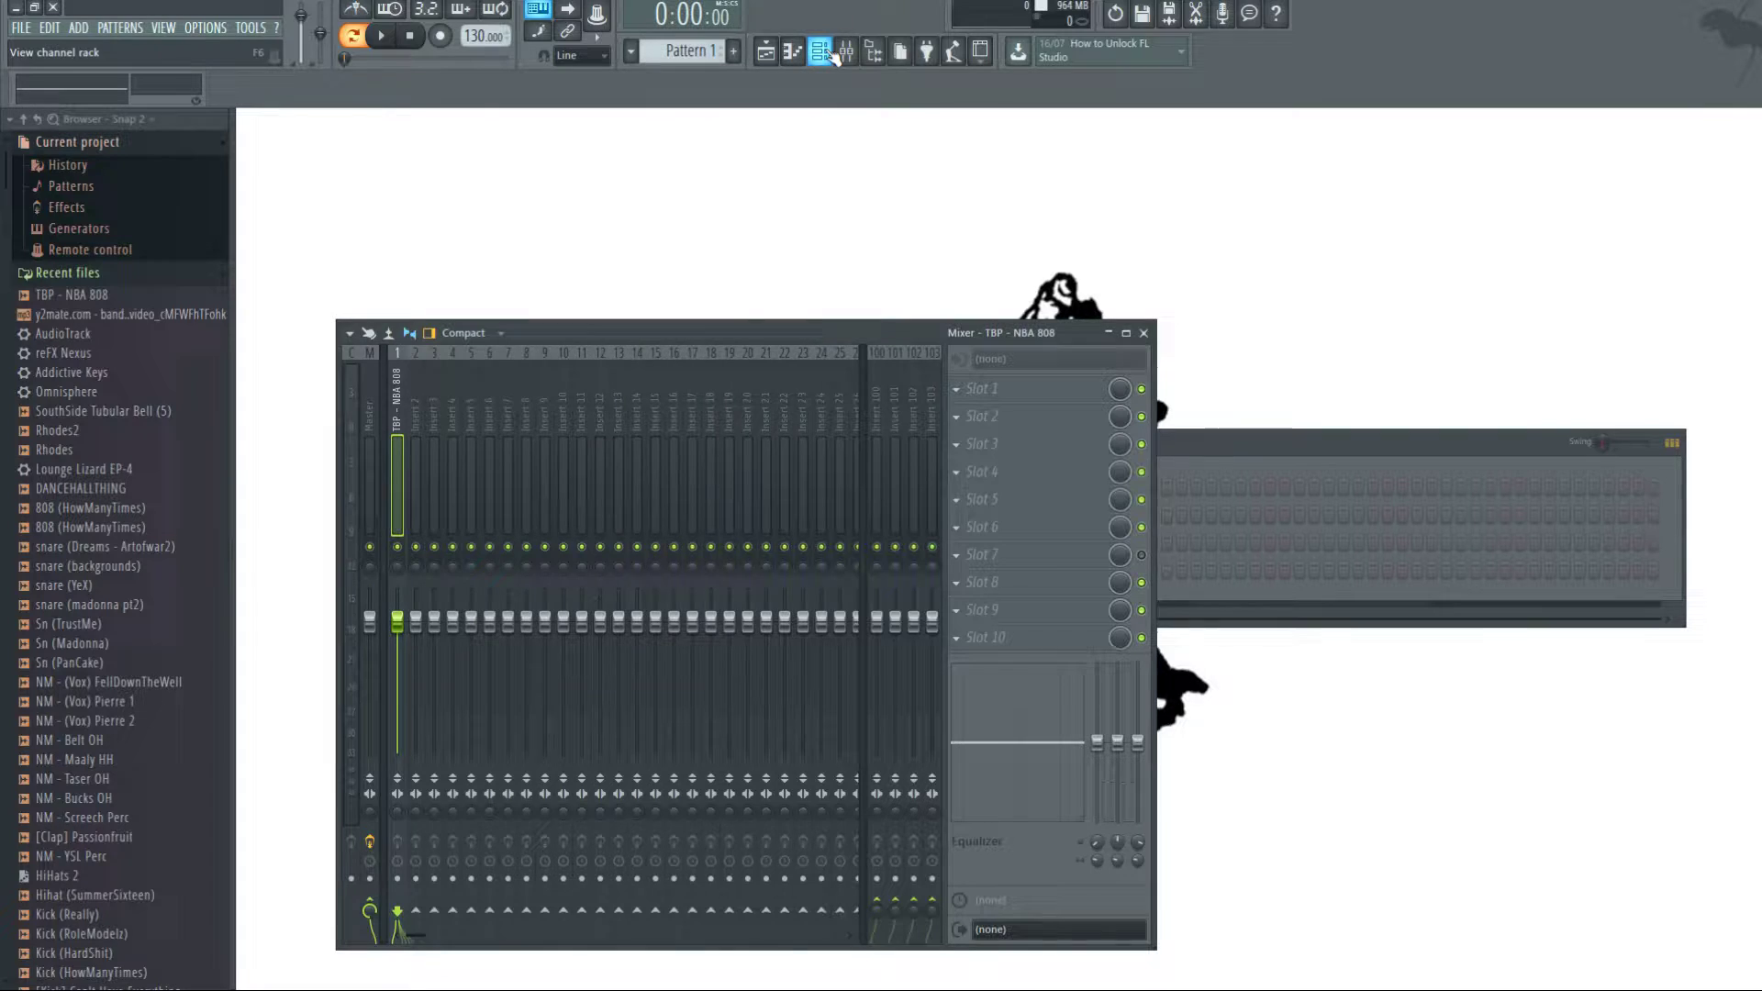
{"action": "left_click", "coordinate": [819, 52]}
{"action": "left_click", "coordinate": [846, 53]}
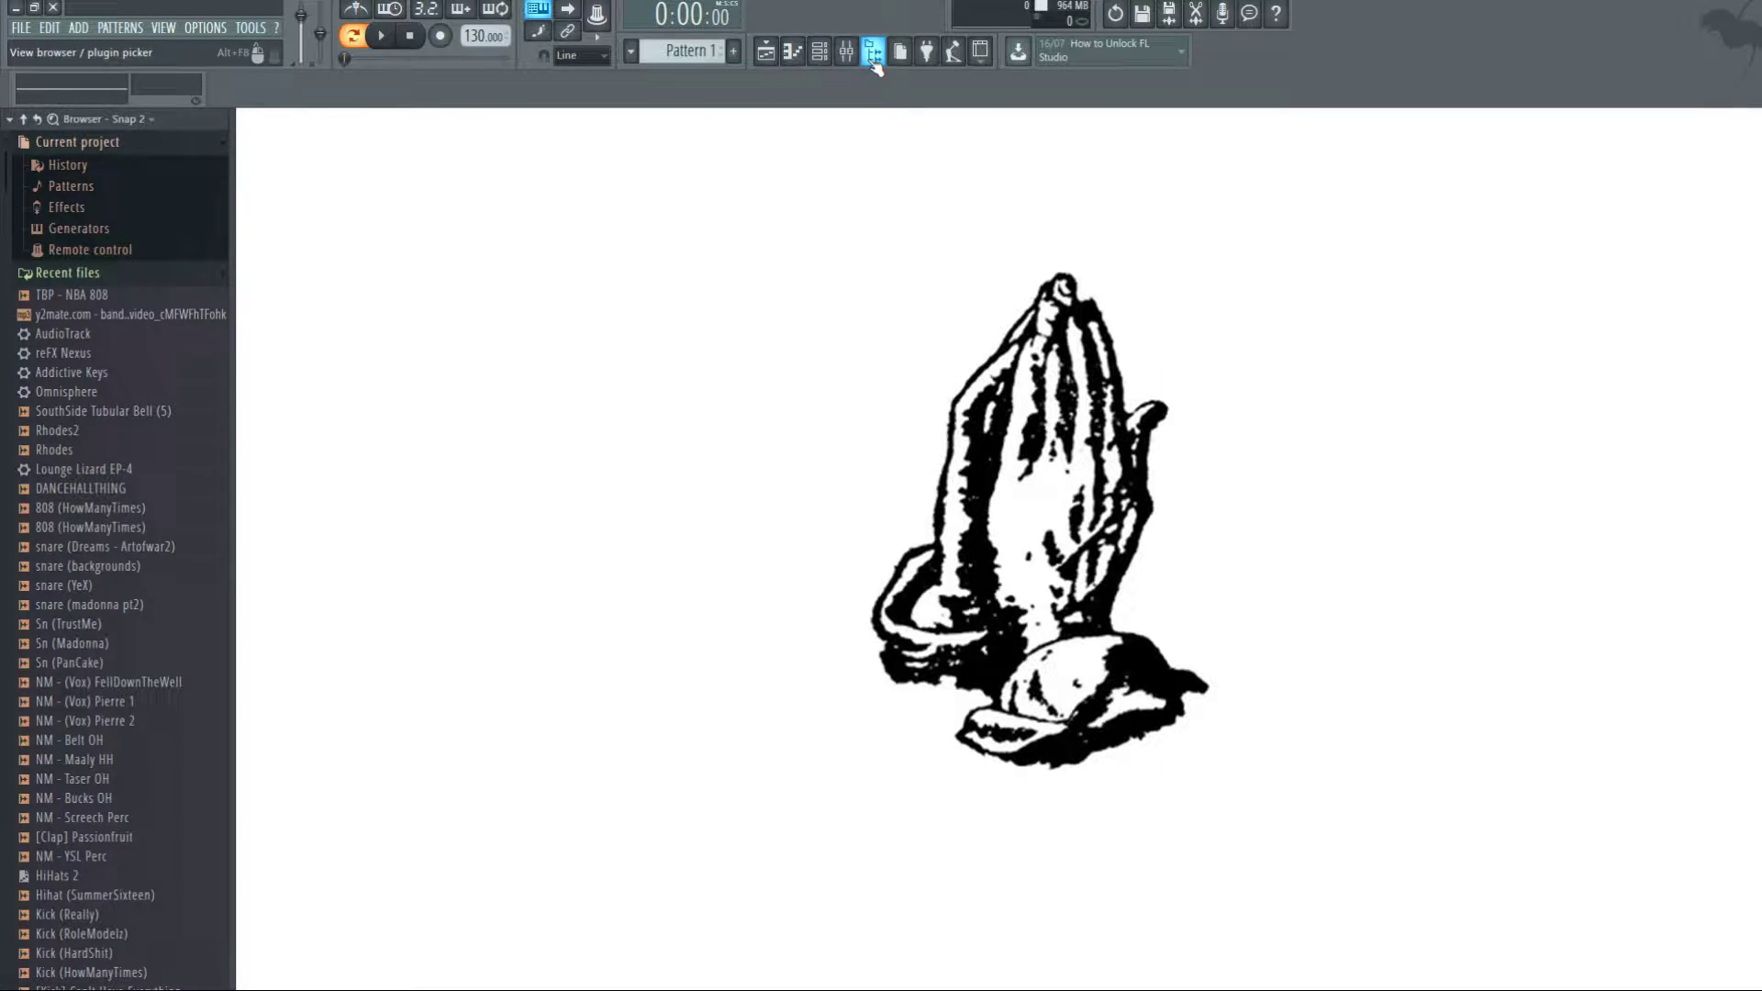
{"action": "left_click", "coordinate": [873, 57]}
- Activate the first step of the TBP - NBA 808 channel in the channel rack and close its sampler settings
{"action": "left_click", "coordinate": [820, 53]}
{"action": "left_click", "coordinate": [425, 494]}
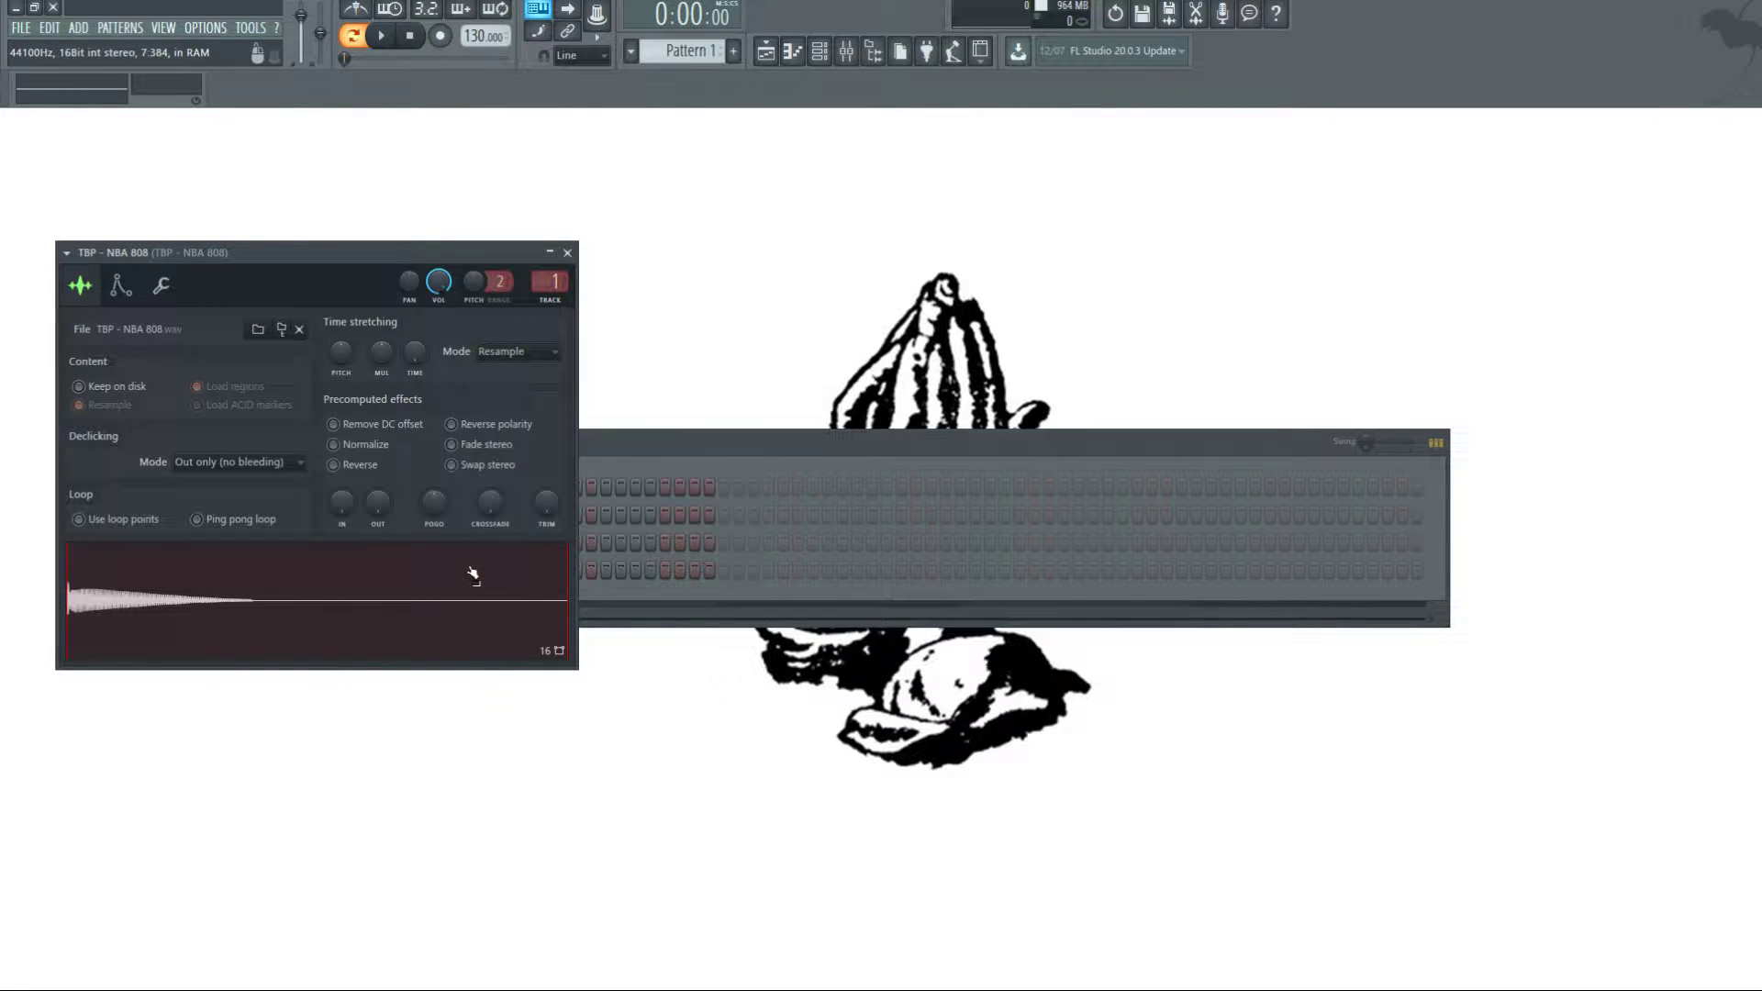
{"action": "left_click", "coordinate": [799, 432]}
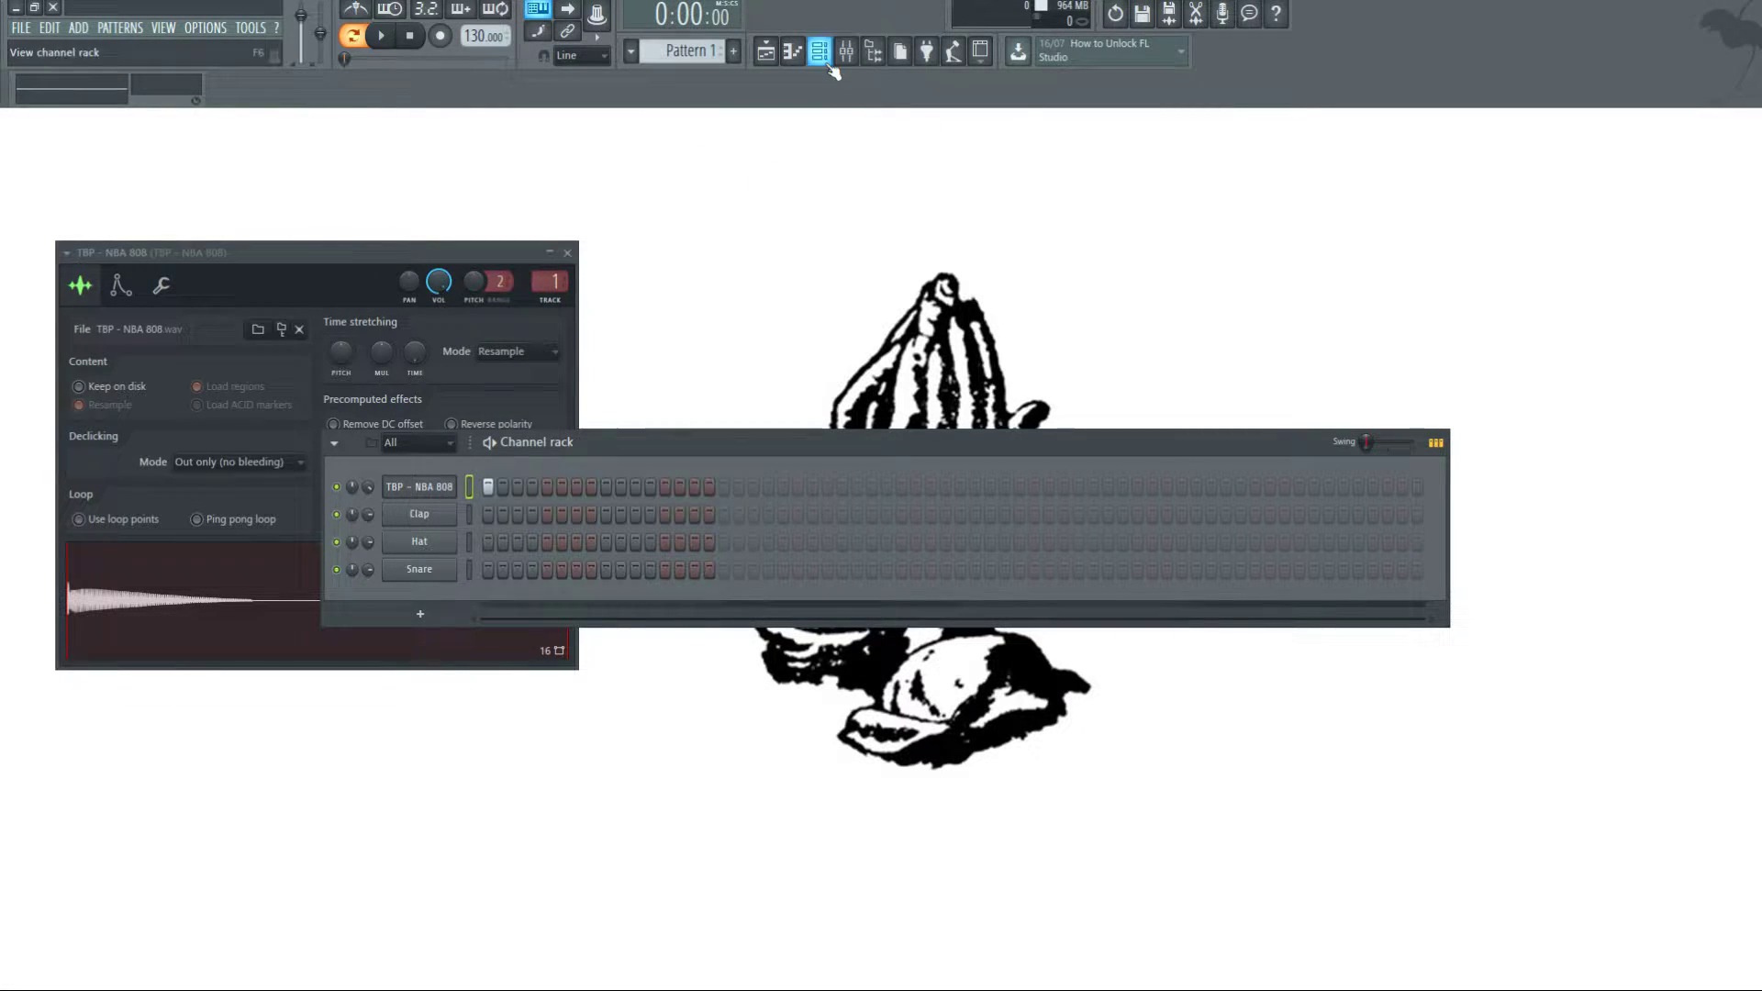
{"action": "left_click", "coordinate": [567, 253]}
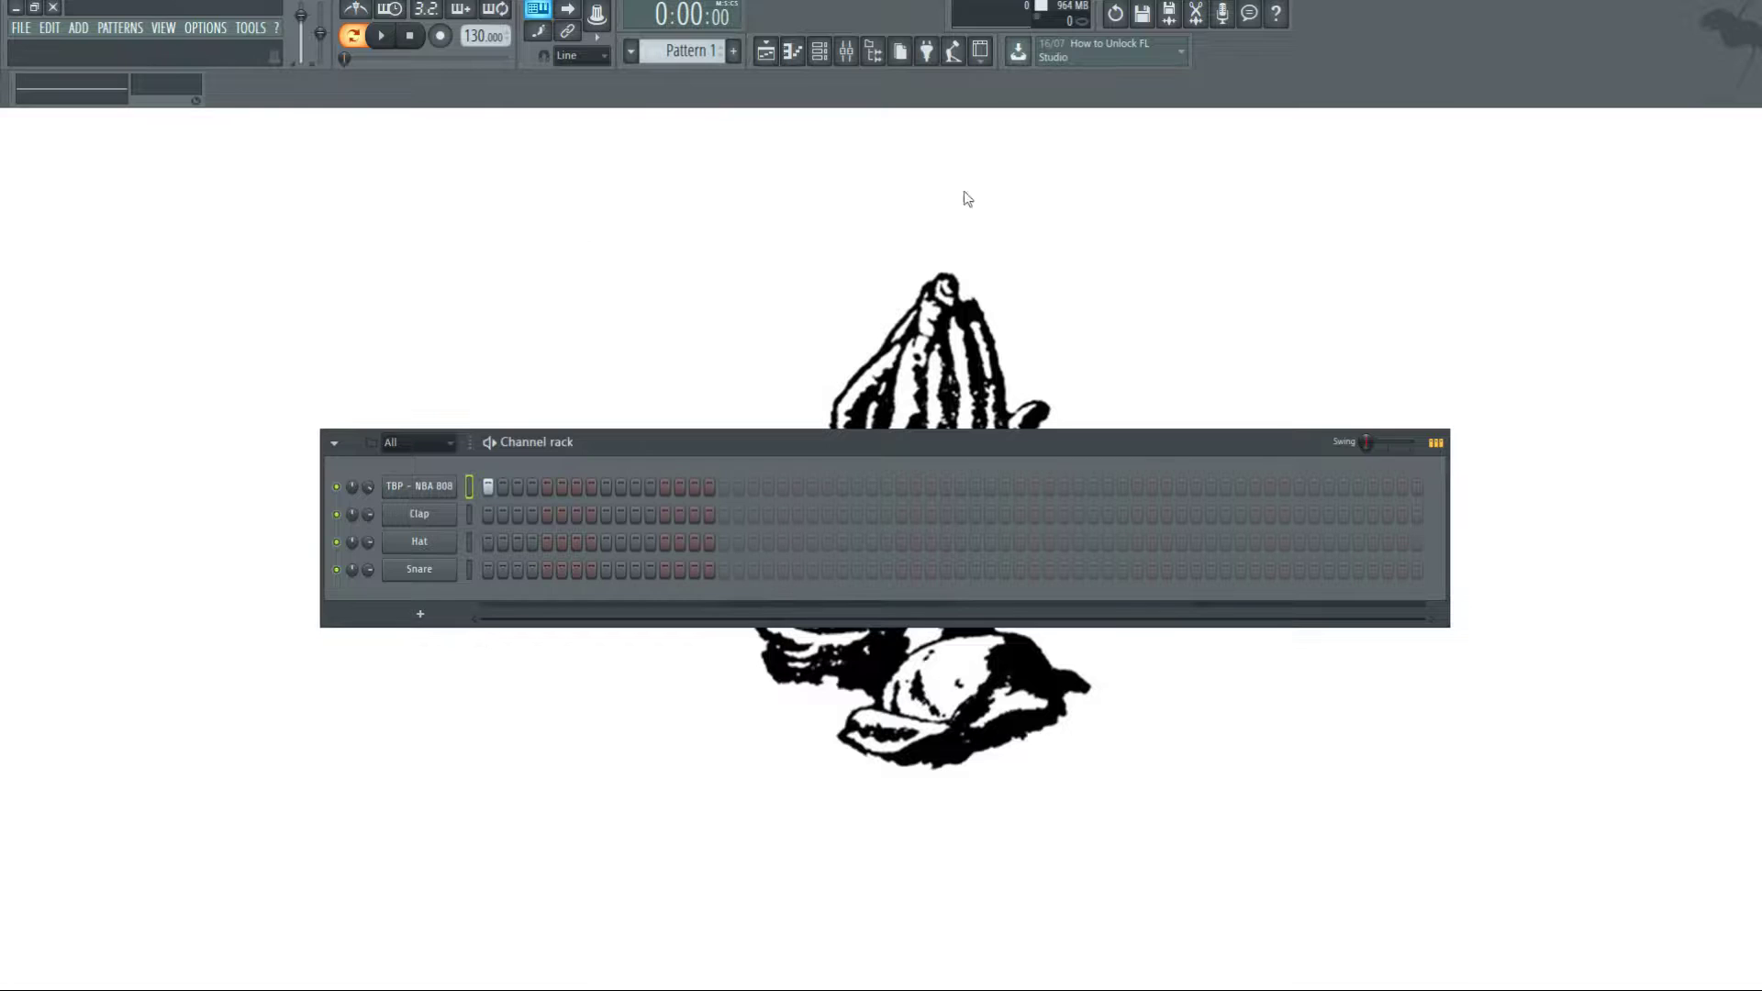
- Raise the volume of the 808's mixer track and insert Fruity Stereo Enhancer in its first effect slot
{"action": "left_click", "coordinate": [849, 52]}
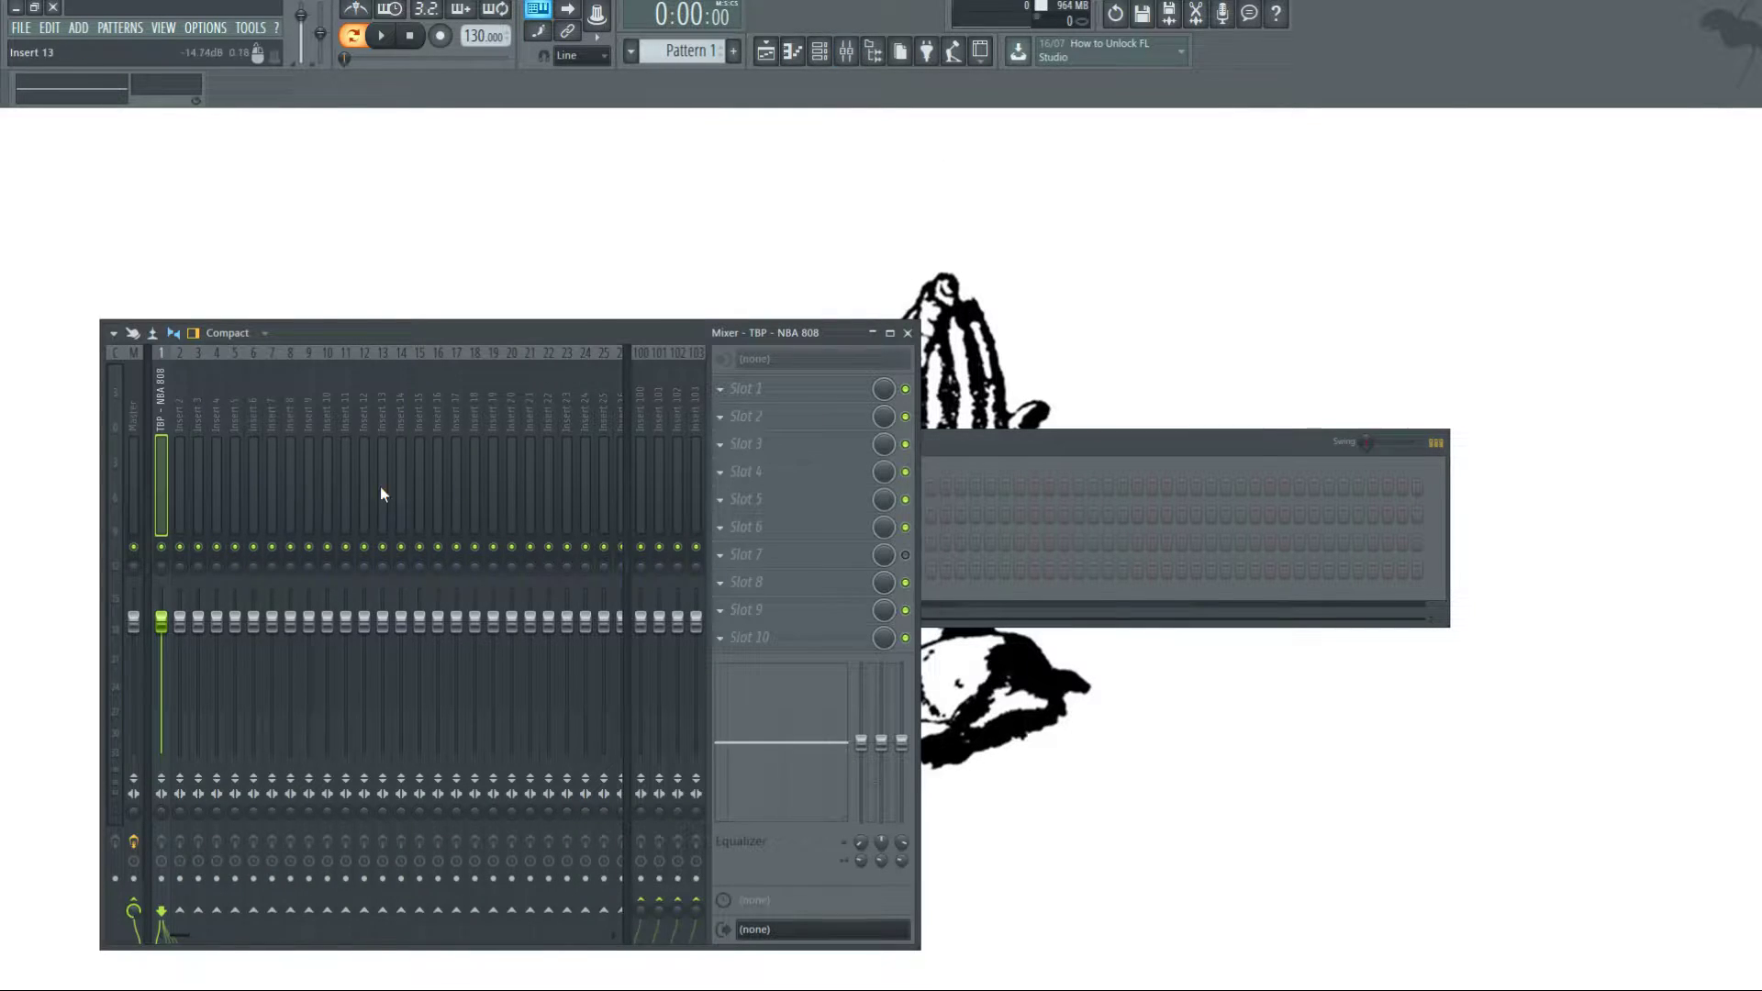
{"action": "left_click_drag", "start_coordinate": [160, 617], "coordinate": [160, 602]}
{"action": "left_click", "coordinate": [1122, 301]}
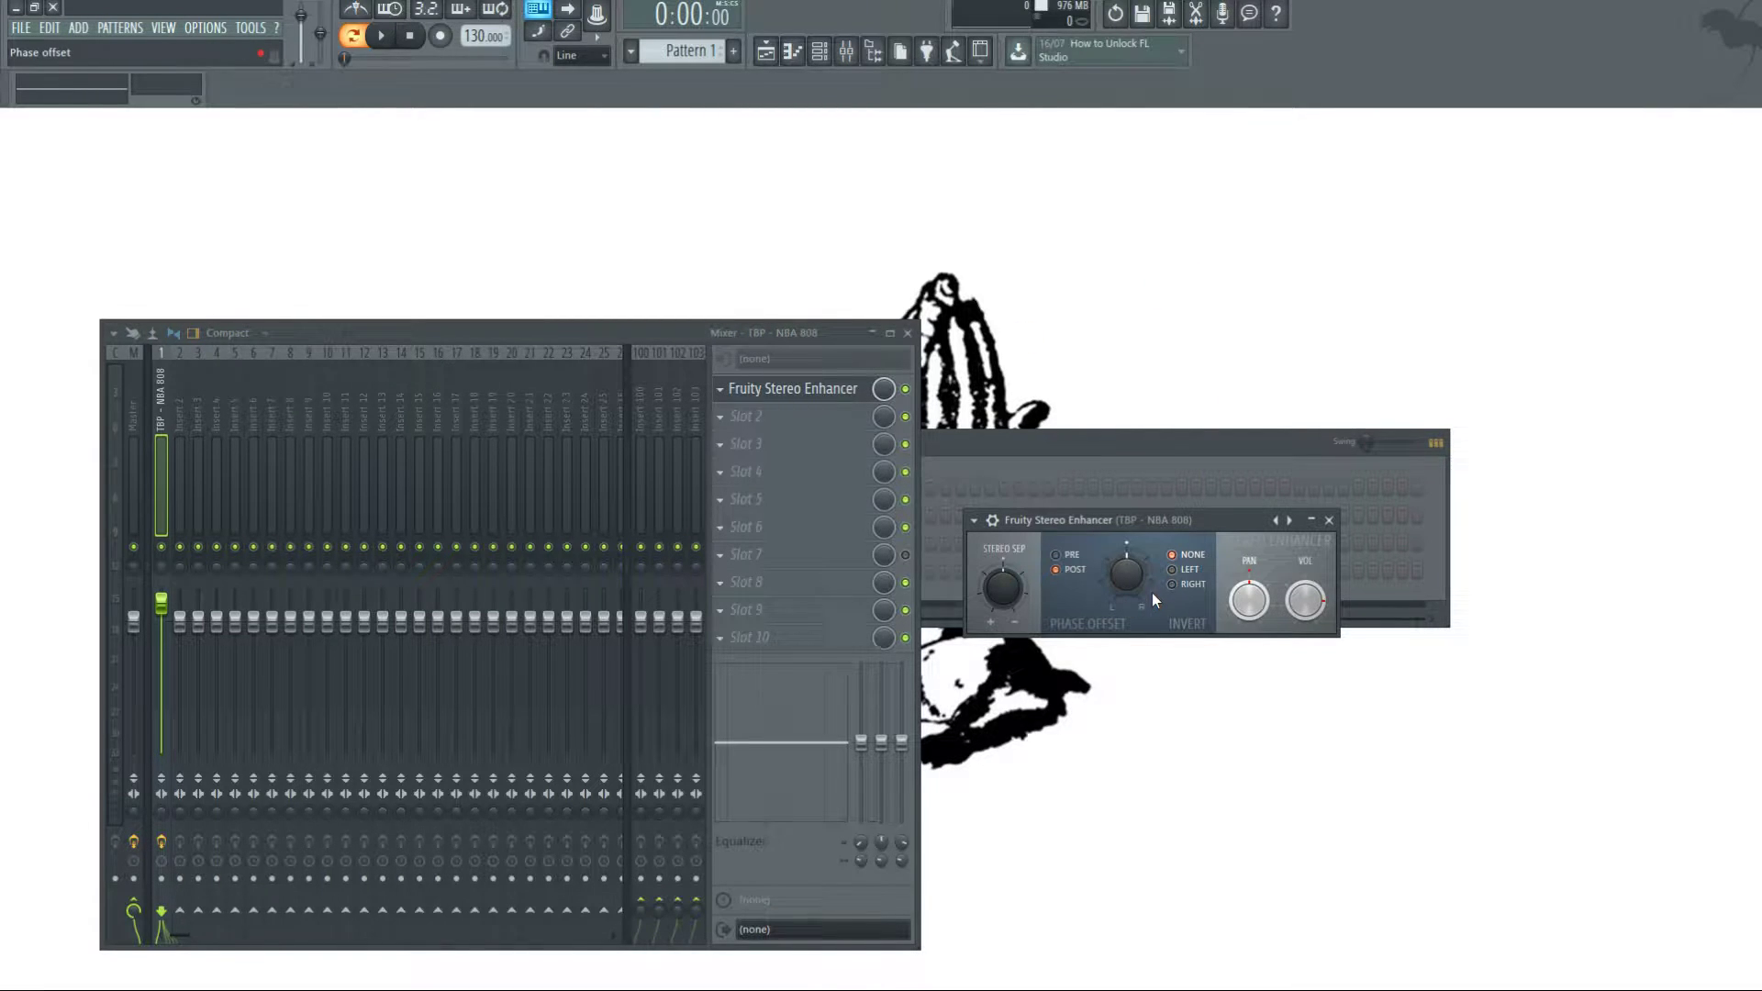
{"action": "mouse_move", "coordinate": [1174, 516]}
{"action": "left_mouse_down"}
{"action": "mouse_move", "coordinate": [1219, 488]}
{"action": "mouse_move", "coordinate": [917, 257]}
{"action": "mouse_move", "coordinate": [1182, 323]}
{"action": "mouse_move", "coordinate": [1188, 543]}
{"action": "left_mouse_up"}
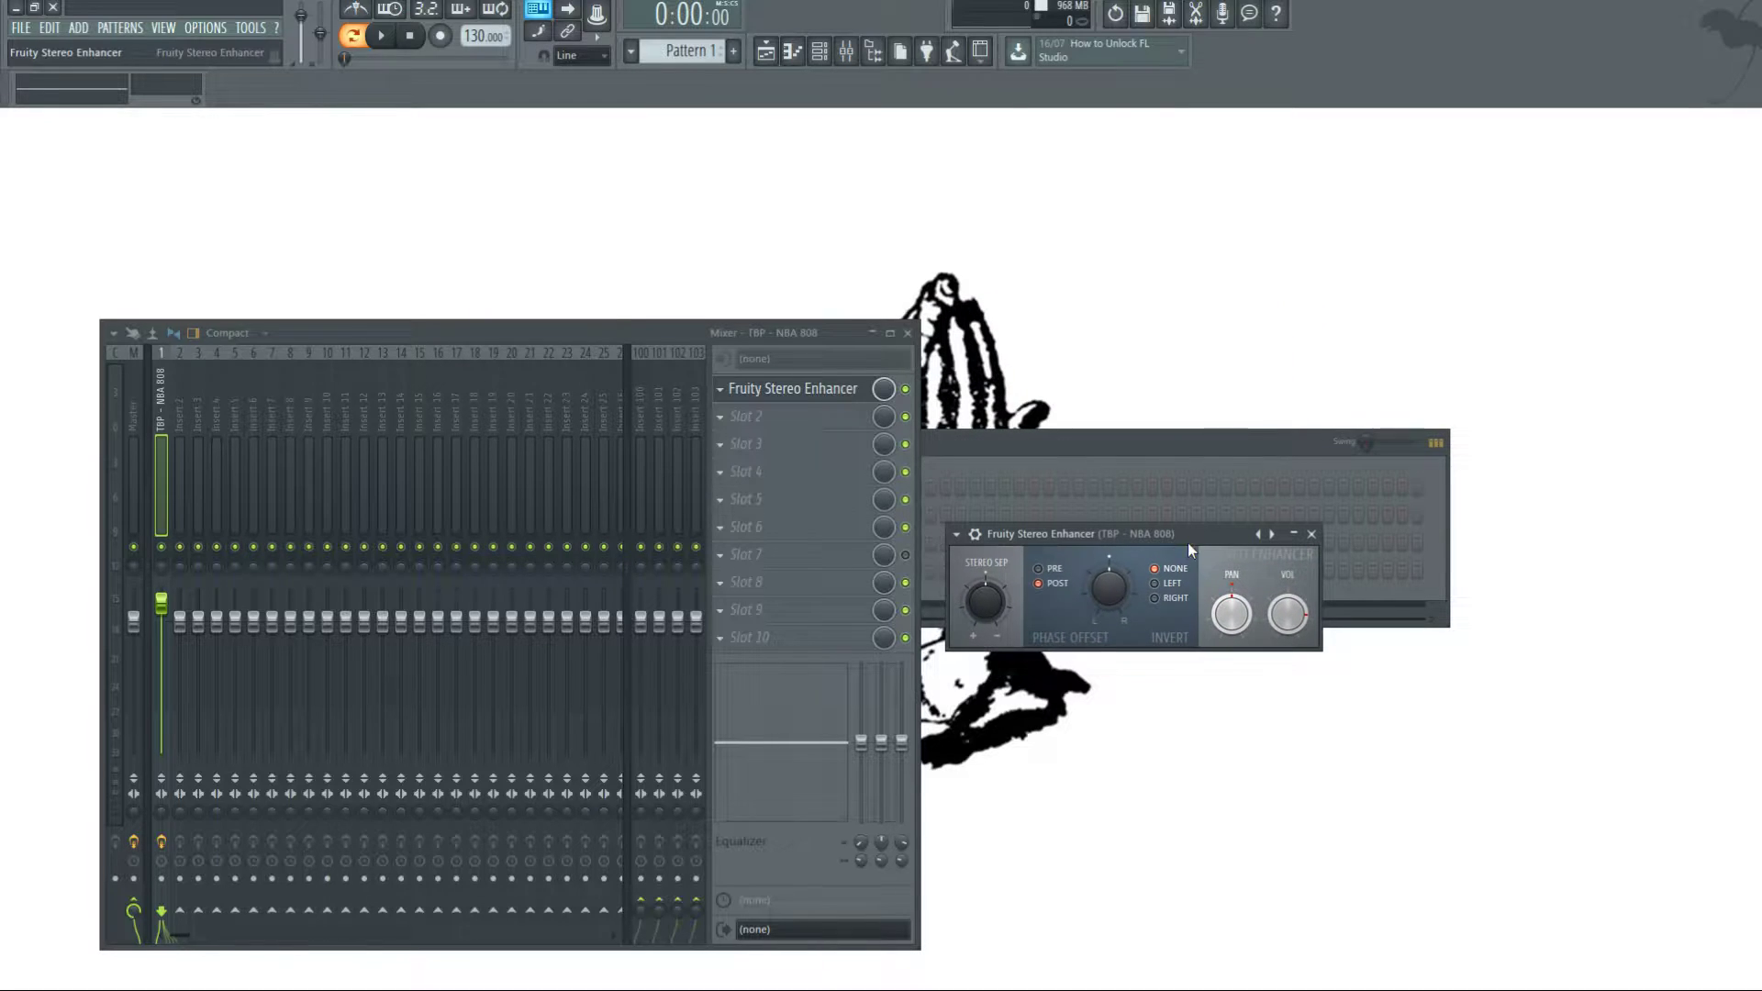
- Adjust the stereo separation of the 808 in Fruity Stereo Enhancer while listening to the pattern play
{"action": "left_click_drag", "start_coordinate": [985, 602], "coordinate": [985, 591]}
{"action": "left_click_drag", "start_coordinate": [161, 603], "coordinate": [162, 600]}
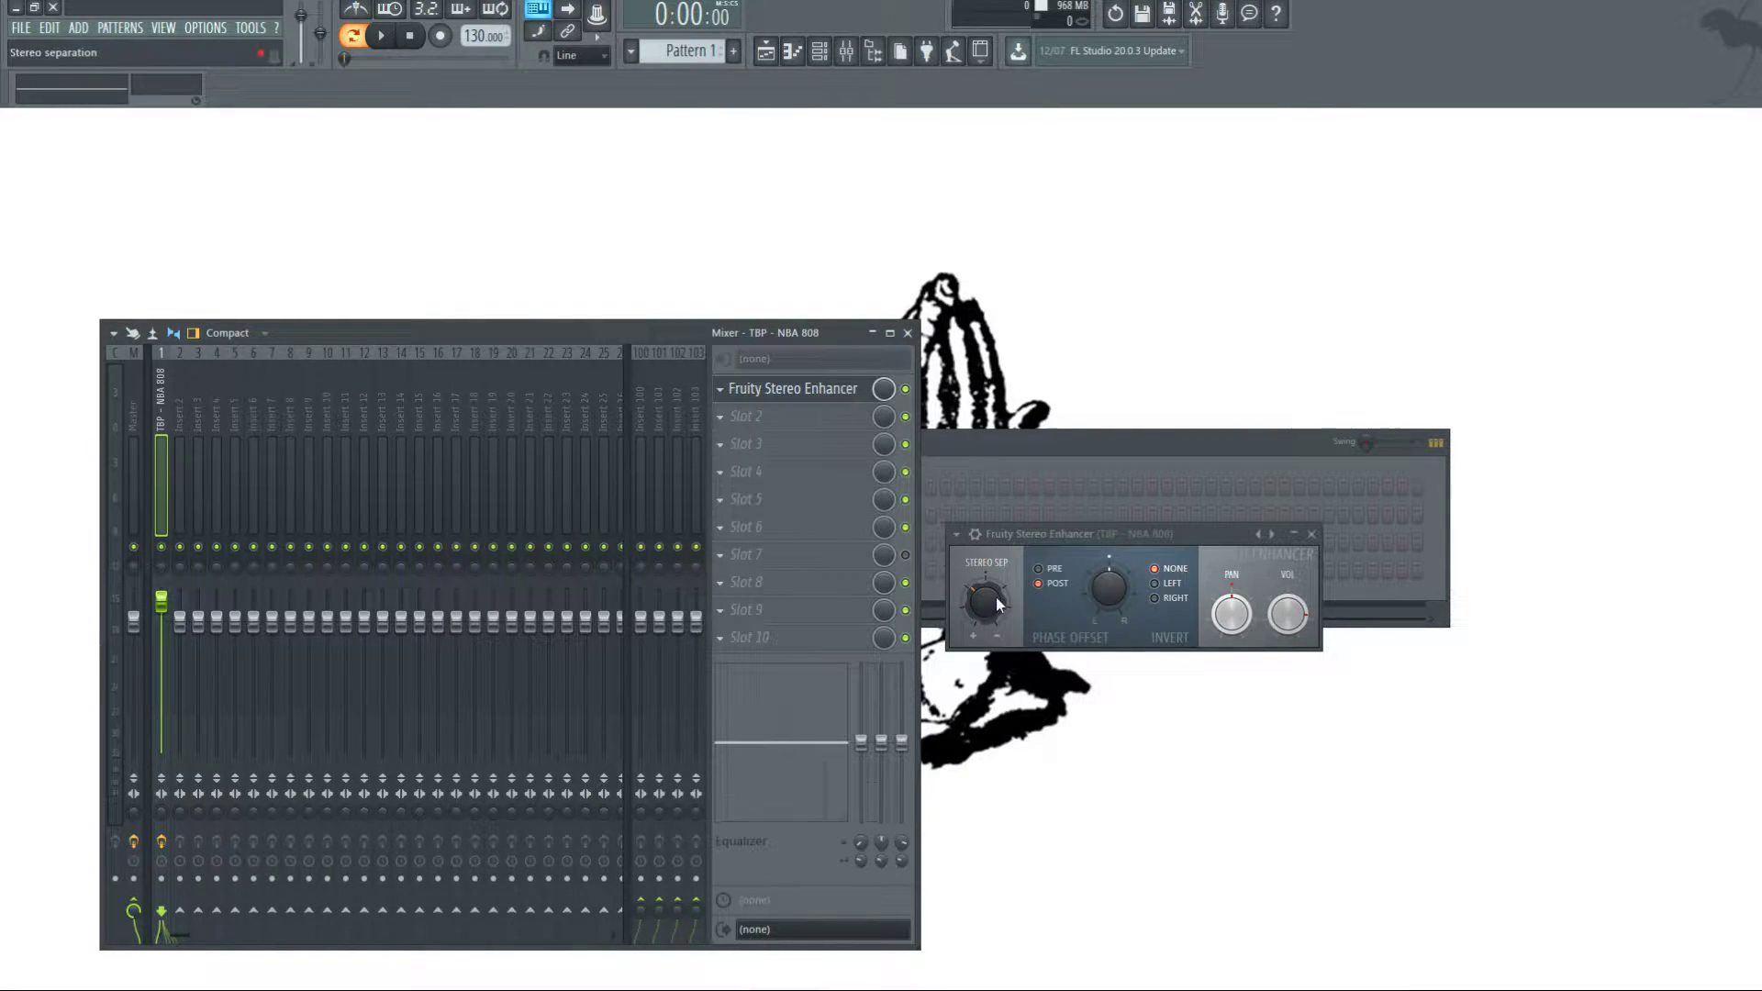
{"action": "left_click", "coordinate": [1133, 530]}
{"action": "key", "text": "space"}
{"action": "left_click_drag", "start_coordinate": [997, 604], "coordinate": [1012, 472]}
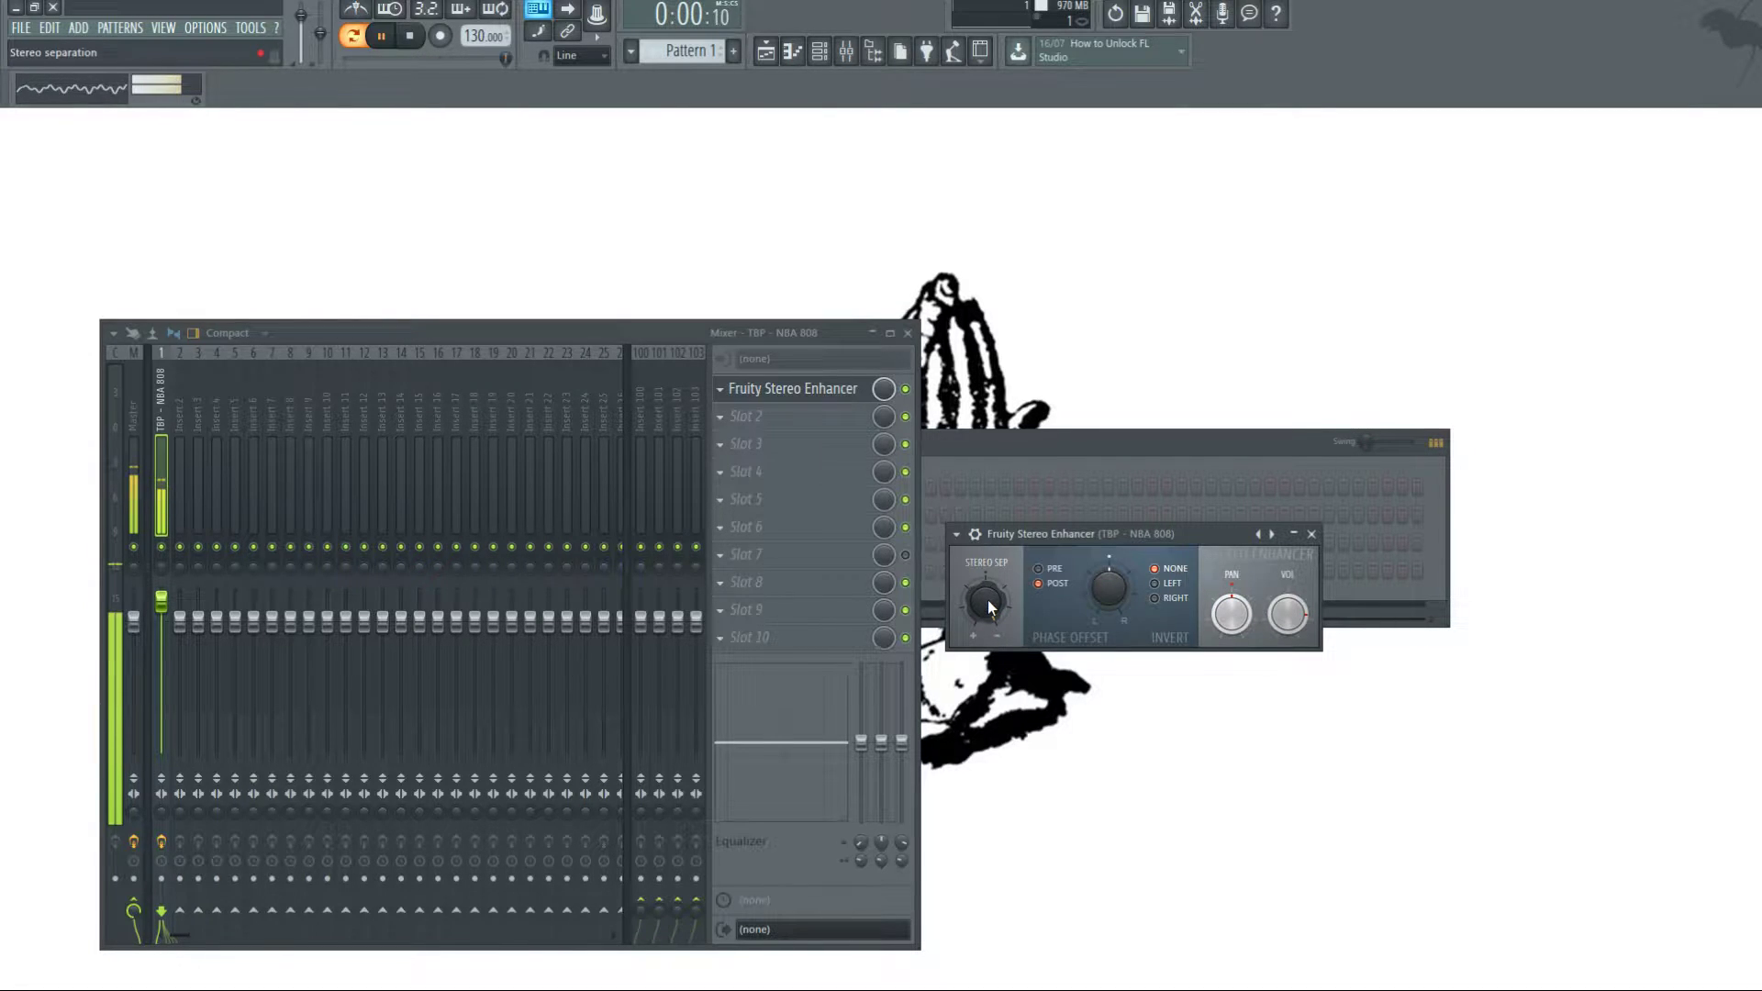
{"action": "left_click_drag", "start_coordinate": [987, 599], "coordinate": [988, 666]}
{"action": "key", "text": "space"}
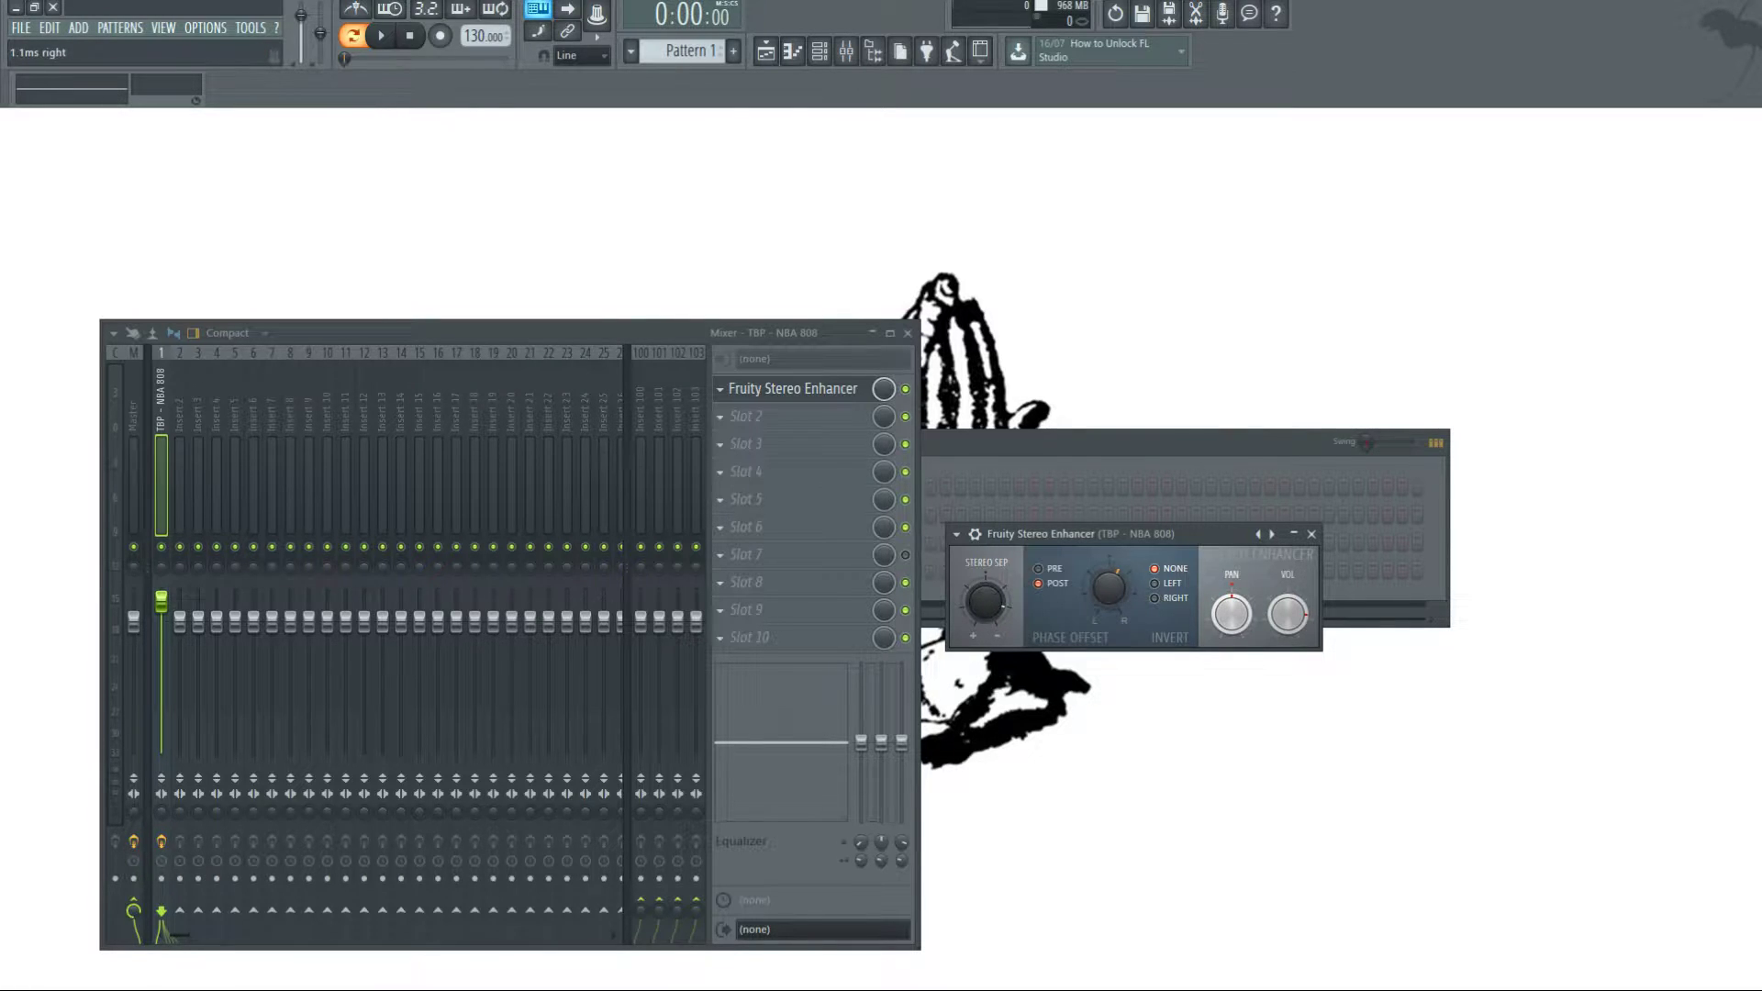
- Set the enhancer's phase offset to about 6.7 ms right and listen to the 808 in playback
{"action": "key", "text": "space"}
{"action": "left_click_drag", "start_coordinate": [1114, 593], "coordinate": [1115, 569]}
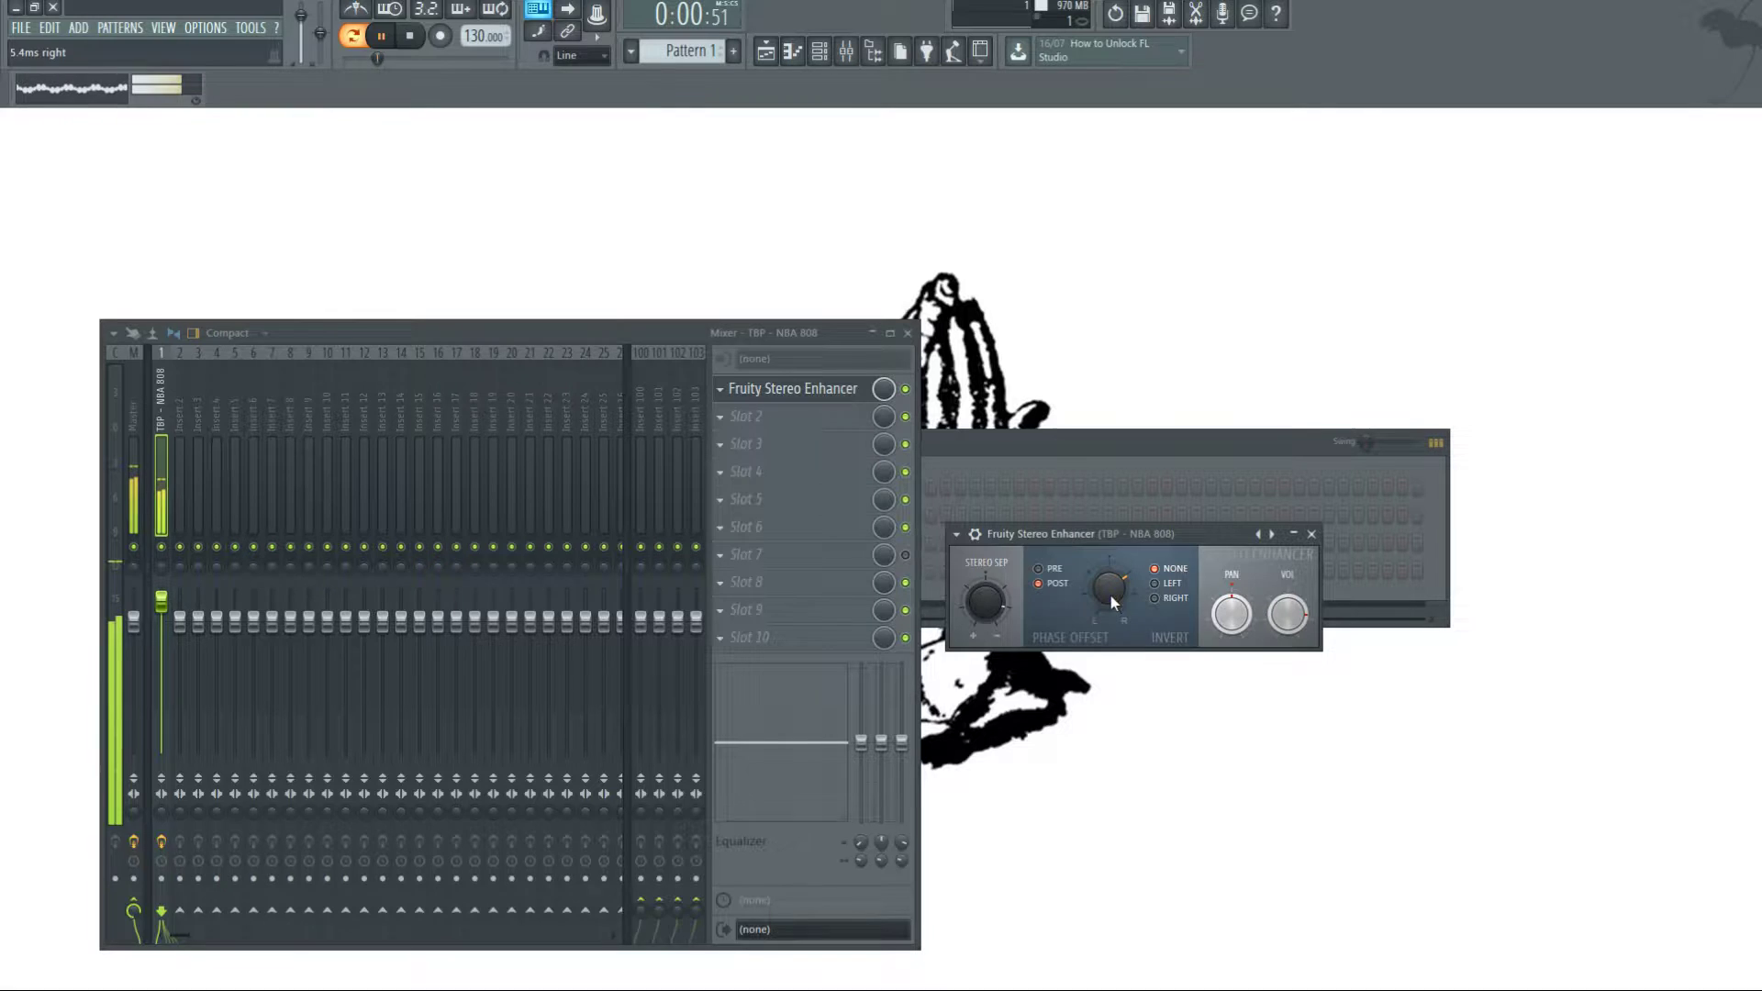
{"action": "key", "text": "space"}
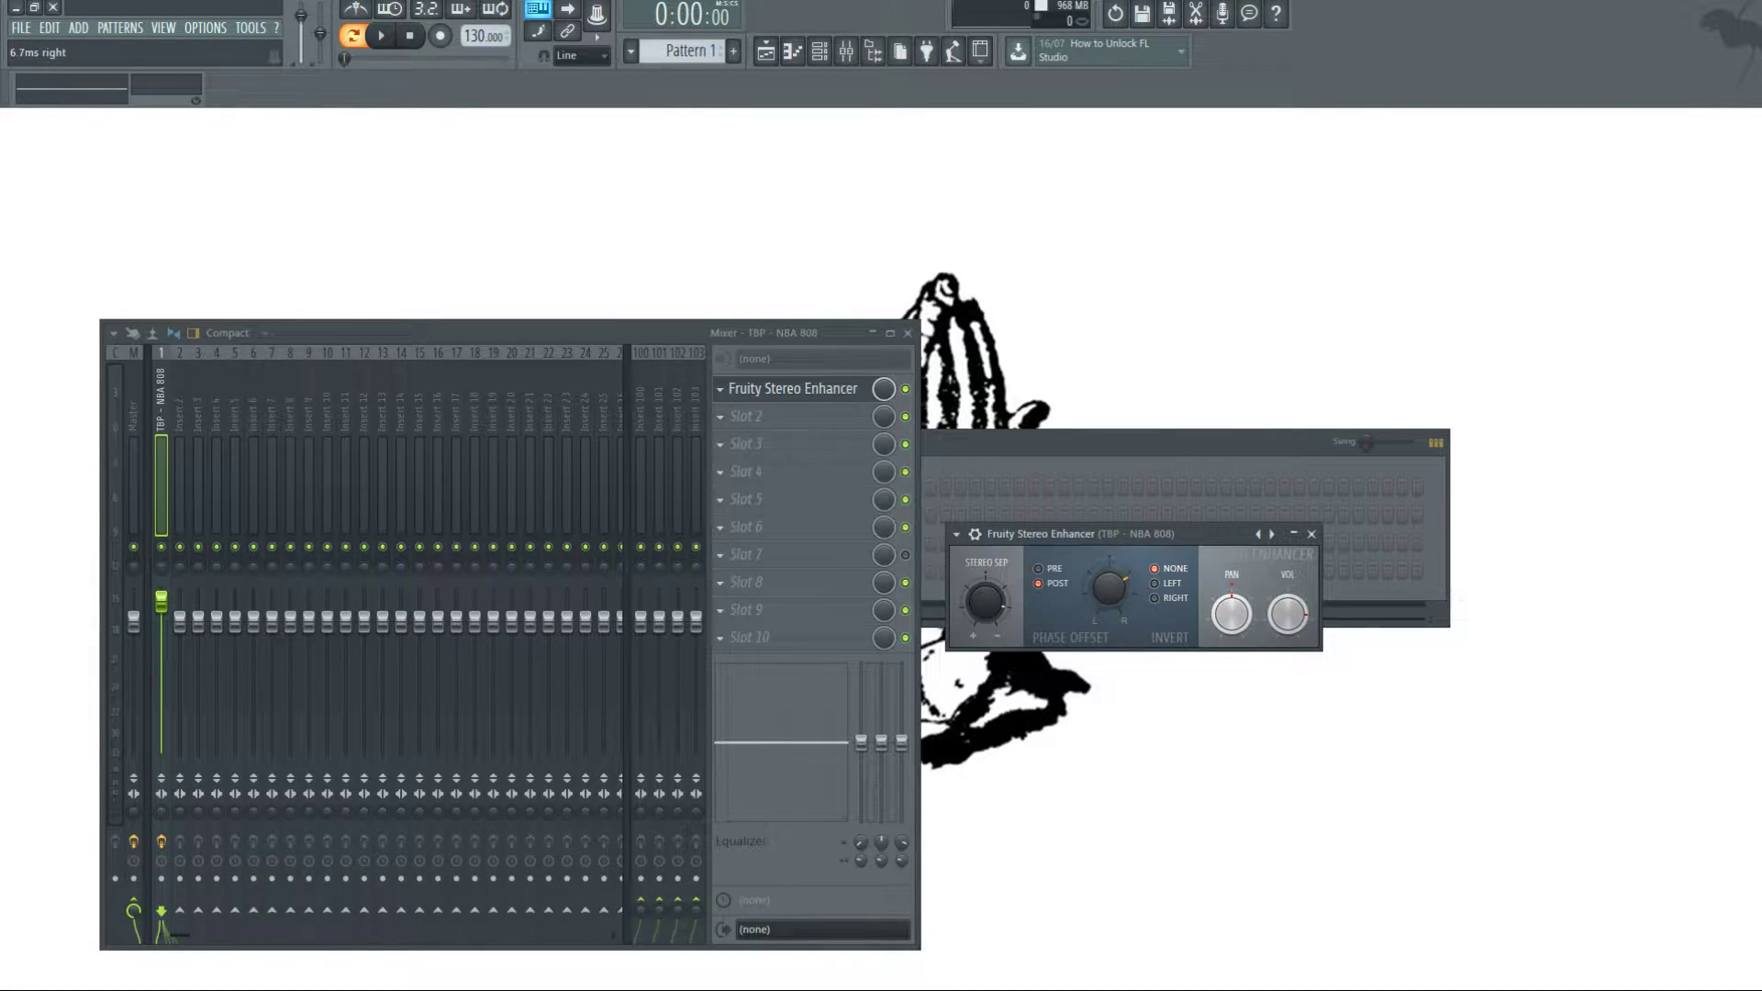
{"action": "key", "text": "space"}
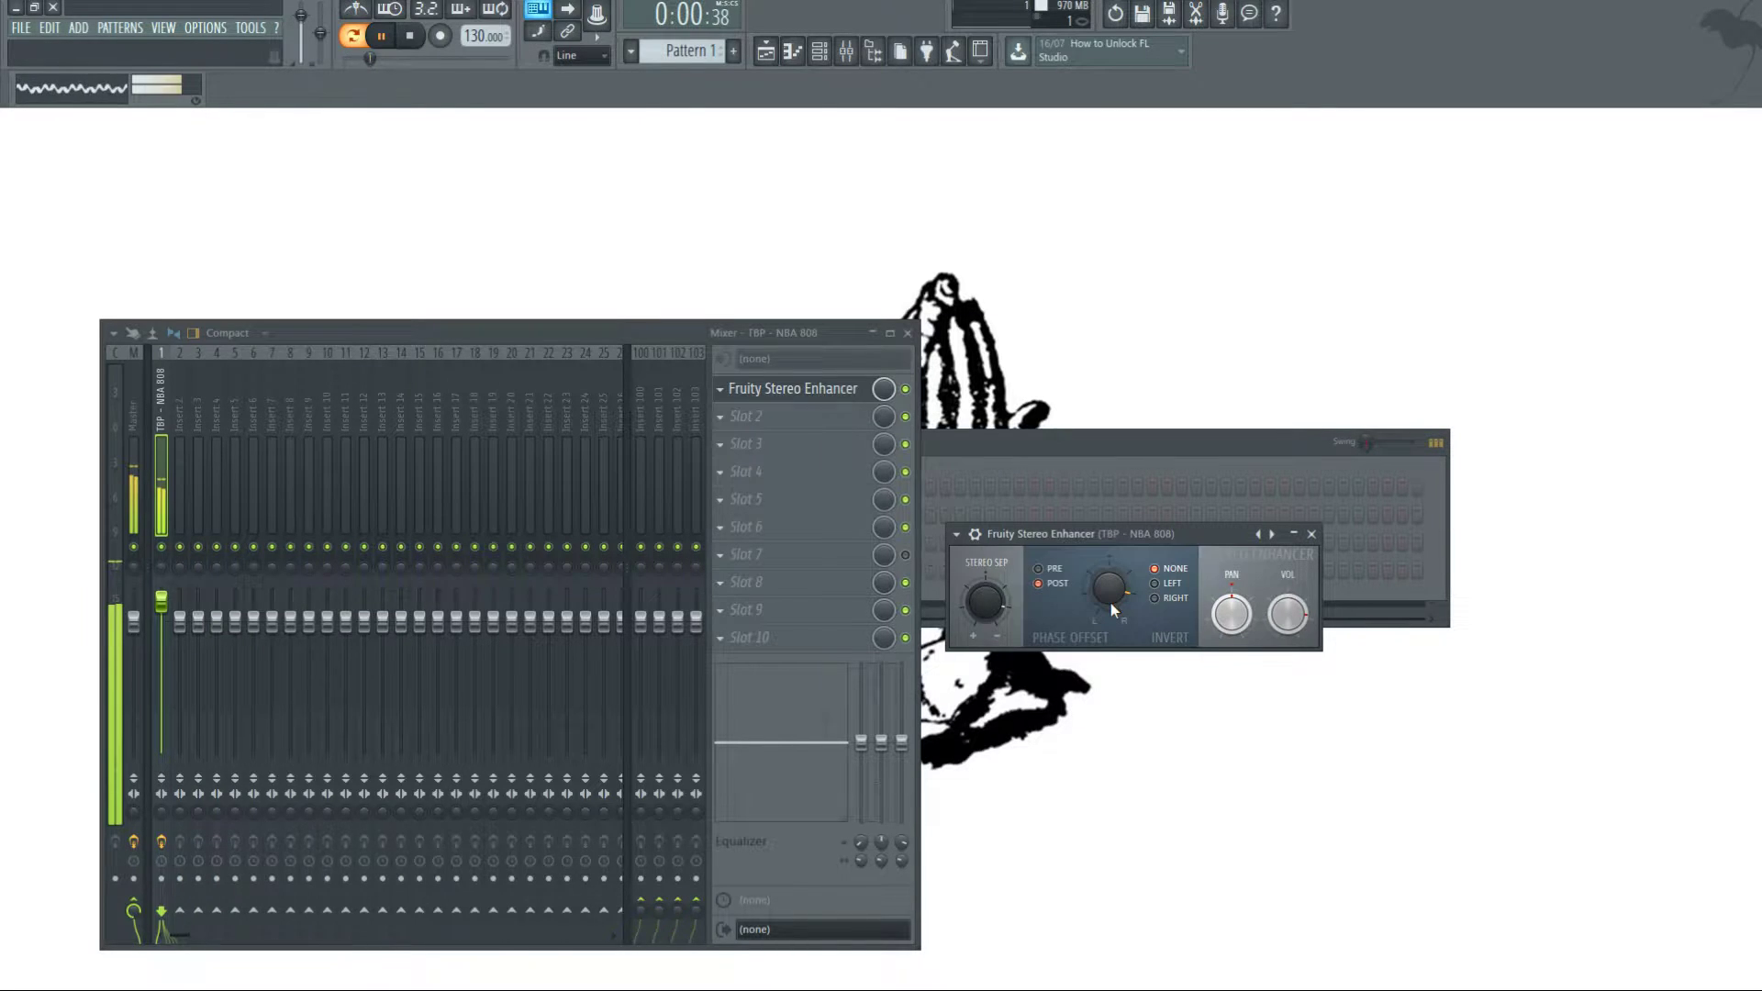
{"action": "key", "text": "space"}
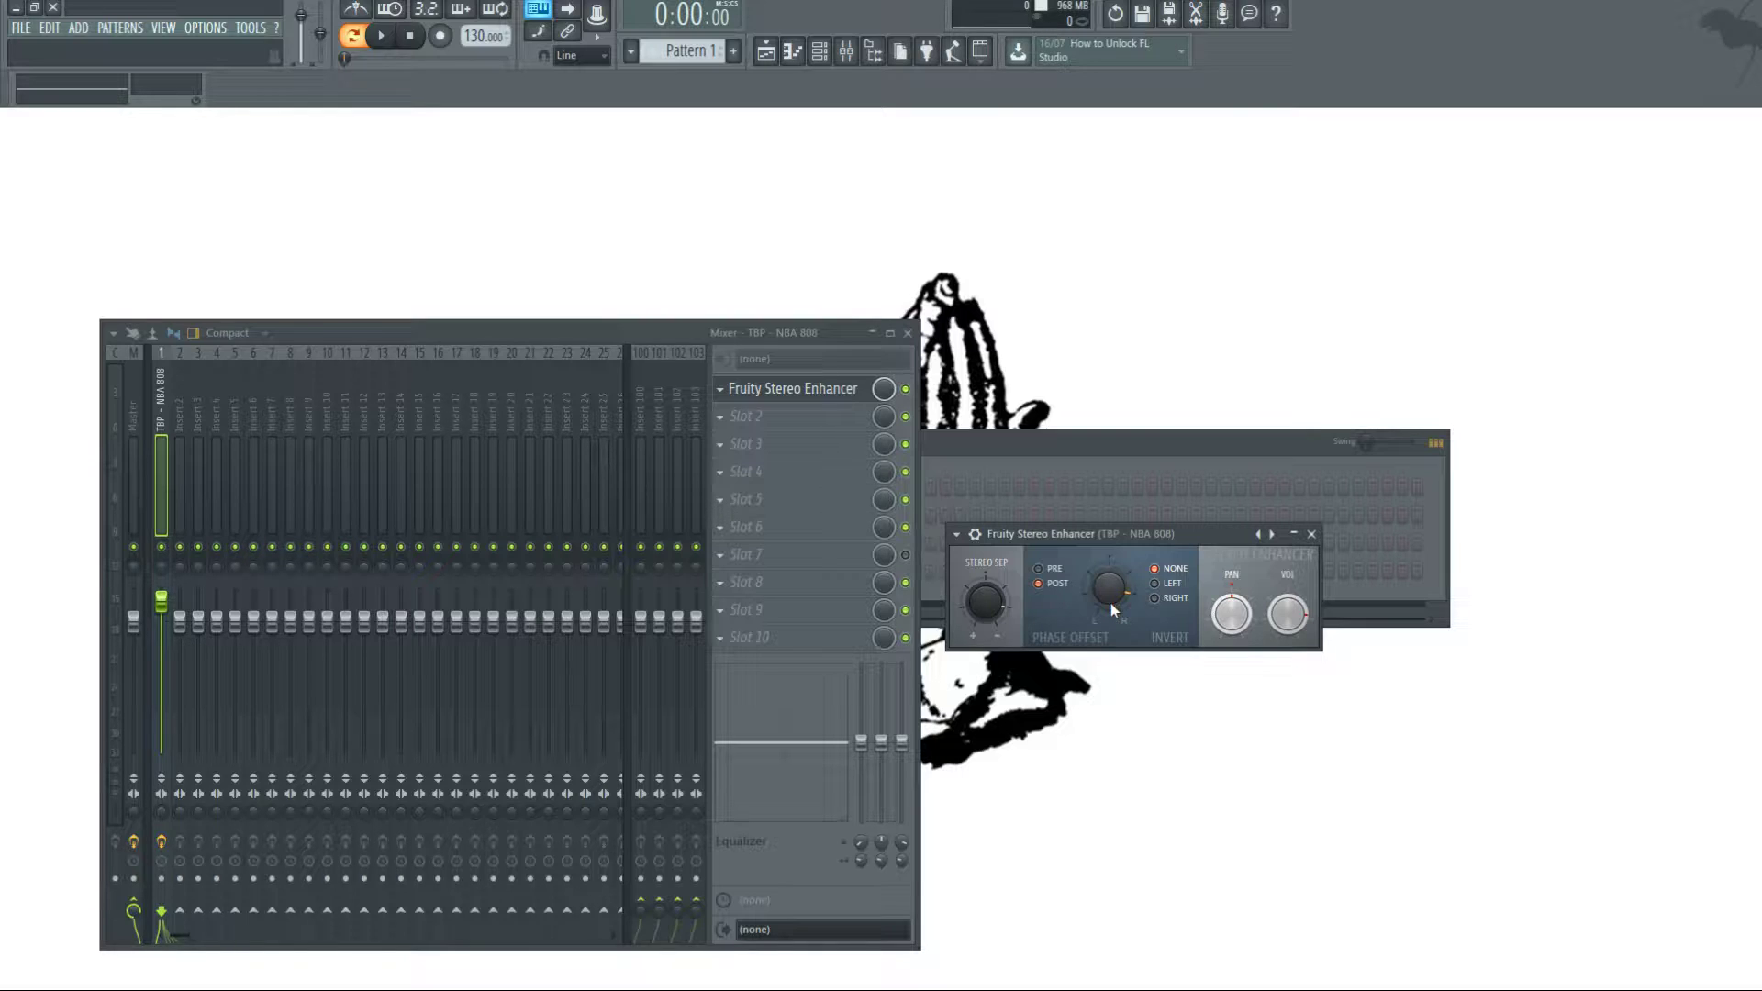
- Audition the 808 with single notes through the stereo enhancer, moving the plugin window slightly
{"action": "key", "text": "z"}
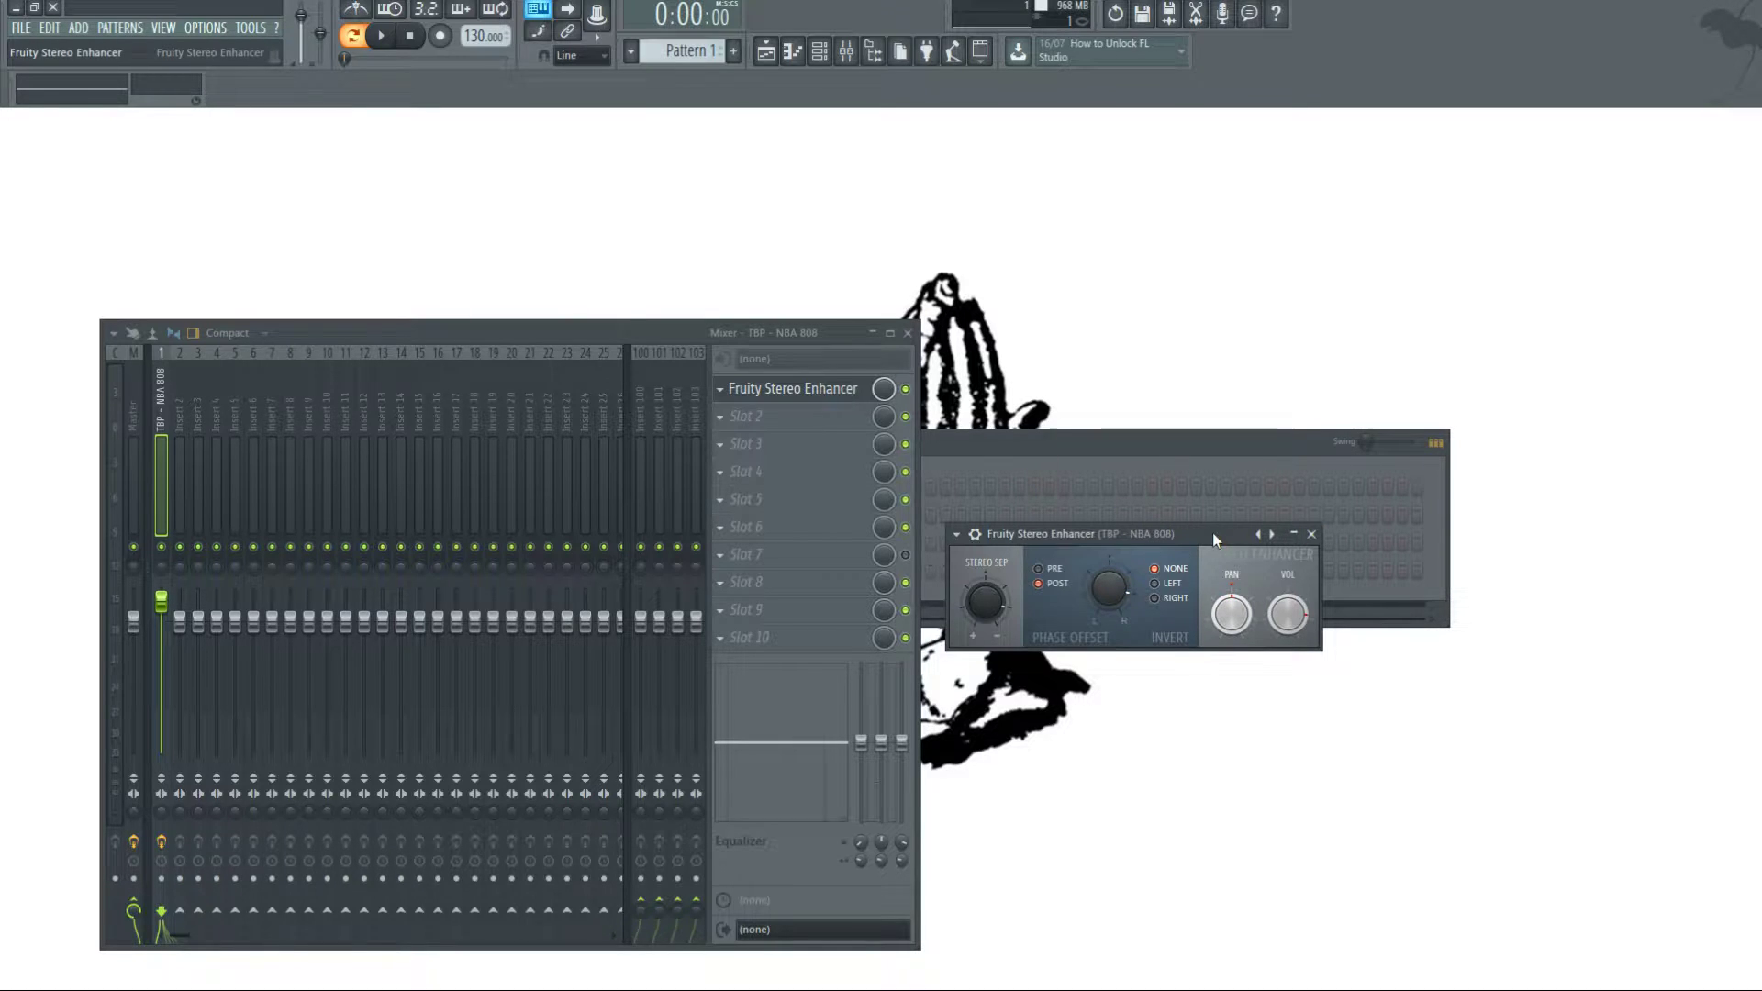
{"action": "left_click_drag", "start_coordinate": [1214, 533], "coordinate": [1202, 548]}
{"action": "key", "text": "z"}
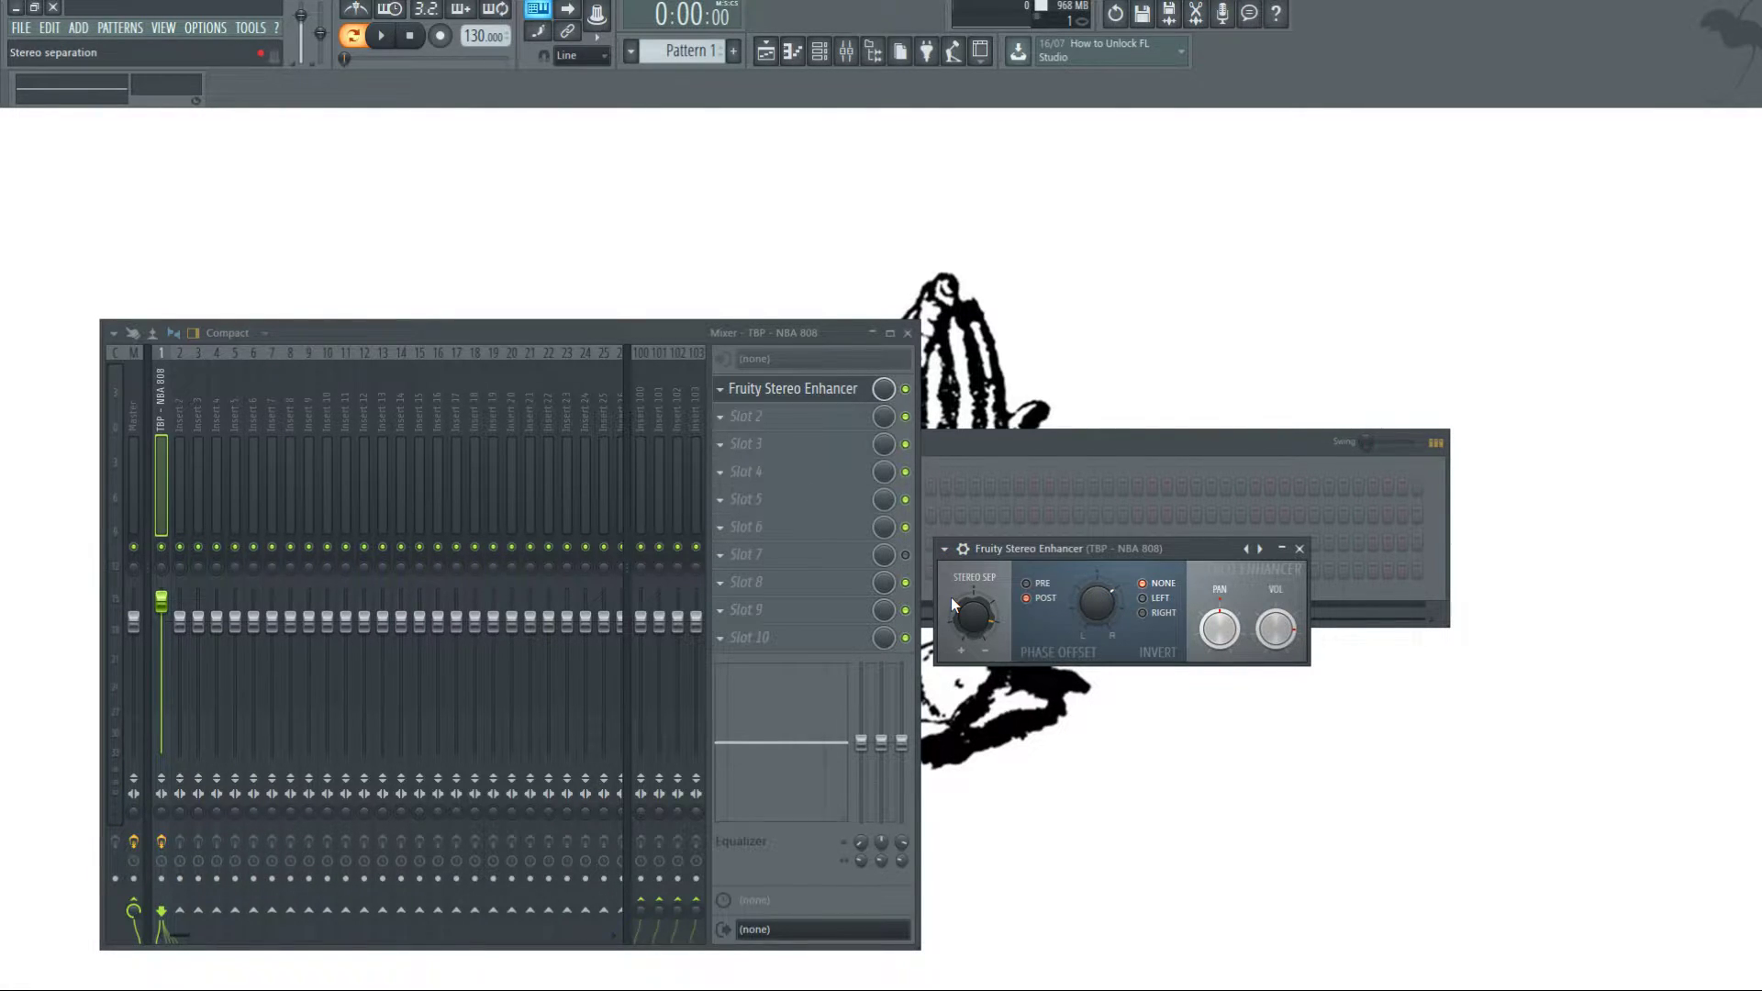
{"action": "key", "text": "z"}
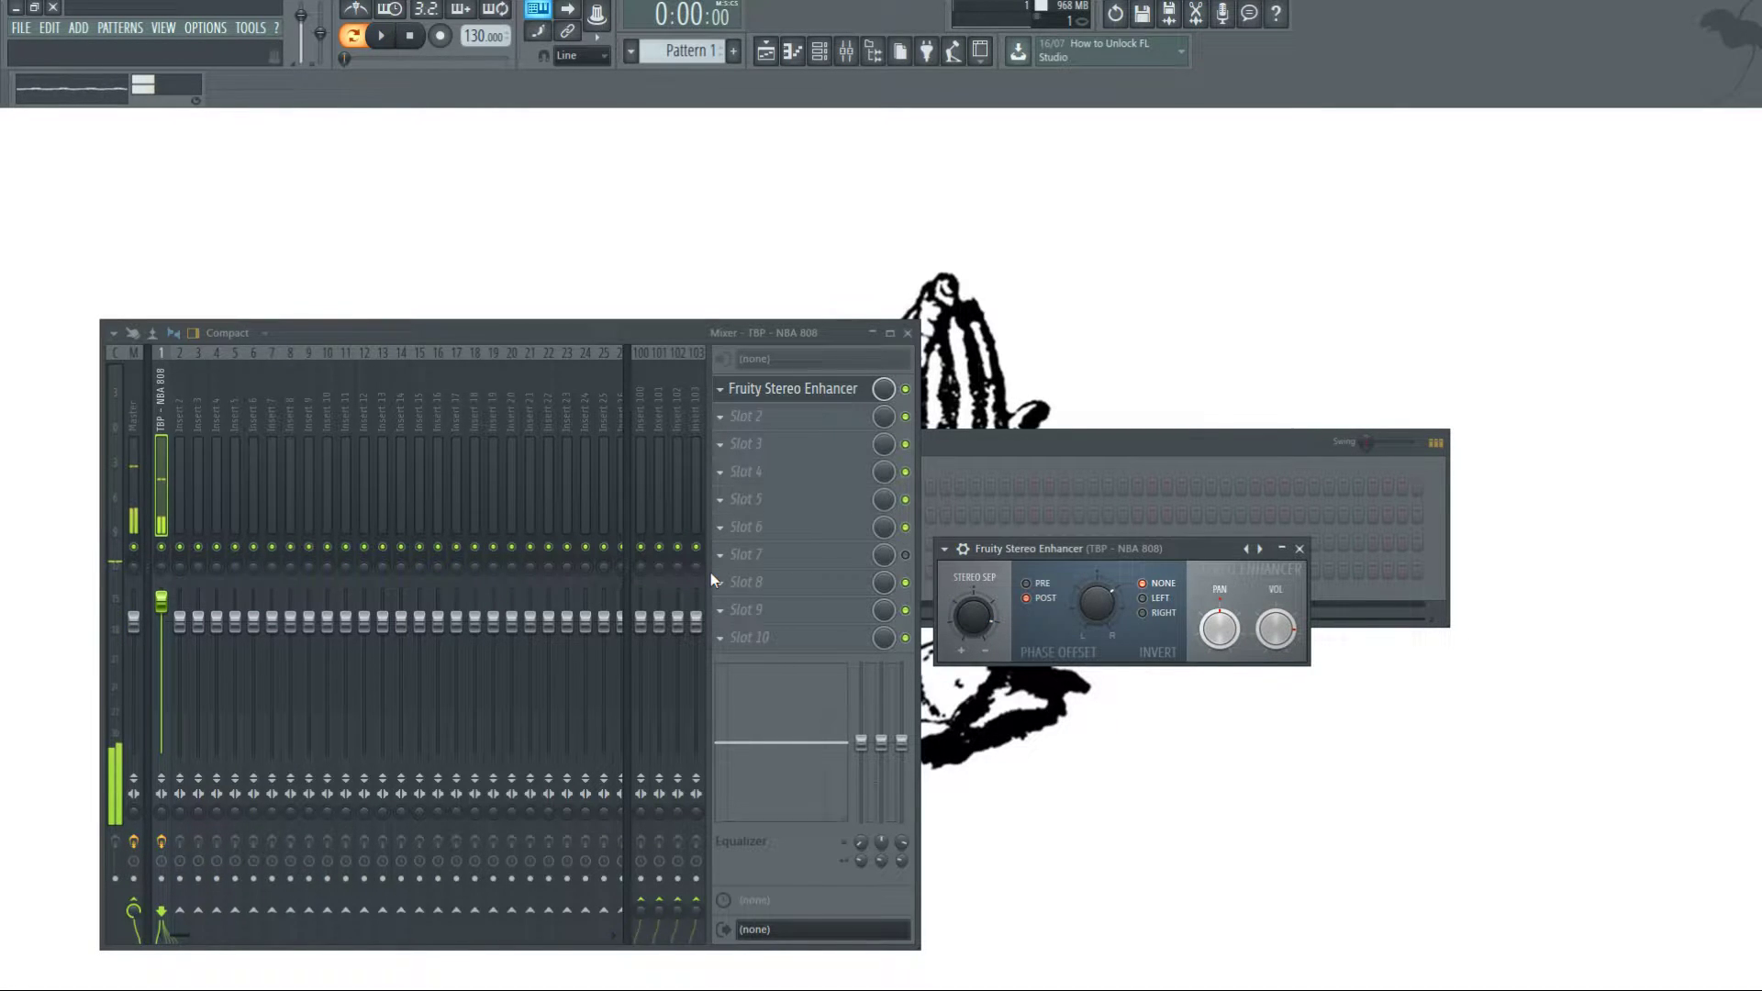
- Try inverting the right channel's phase during playback and shift the phase offset further right
{"action": "key", "text": "space"}
{"action": "left_click", "coordinate": [1162, 612]}
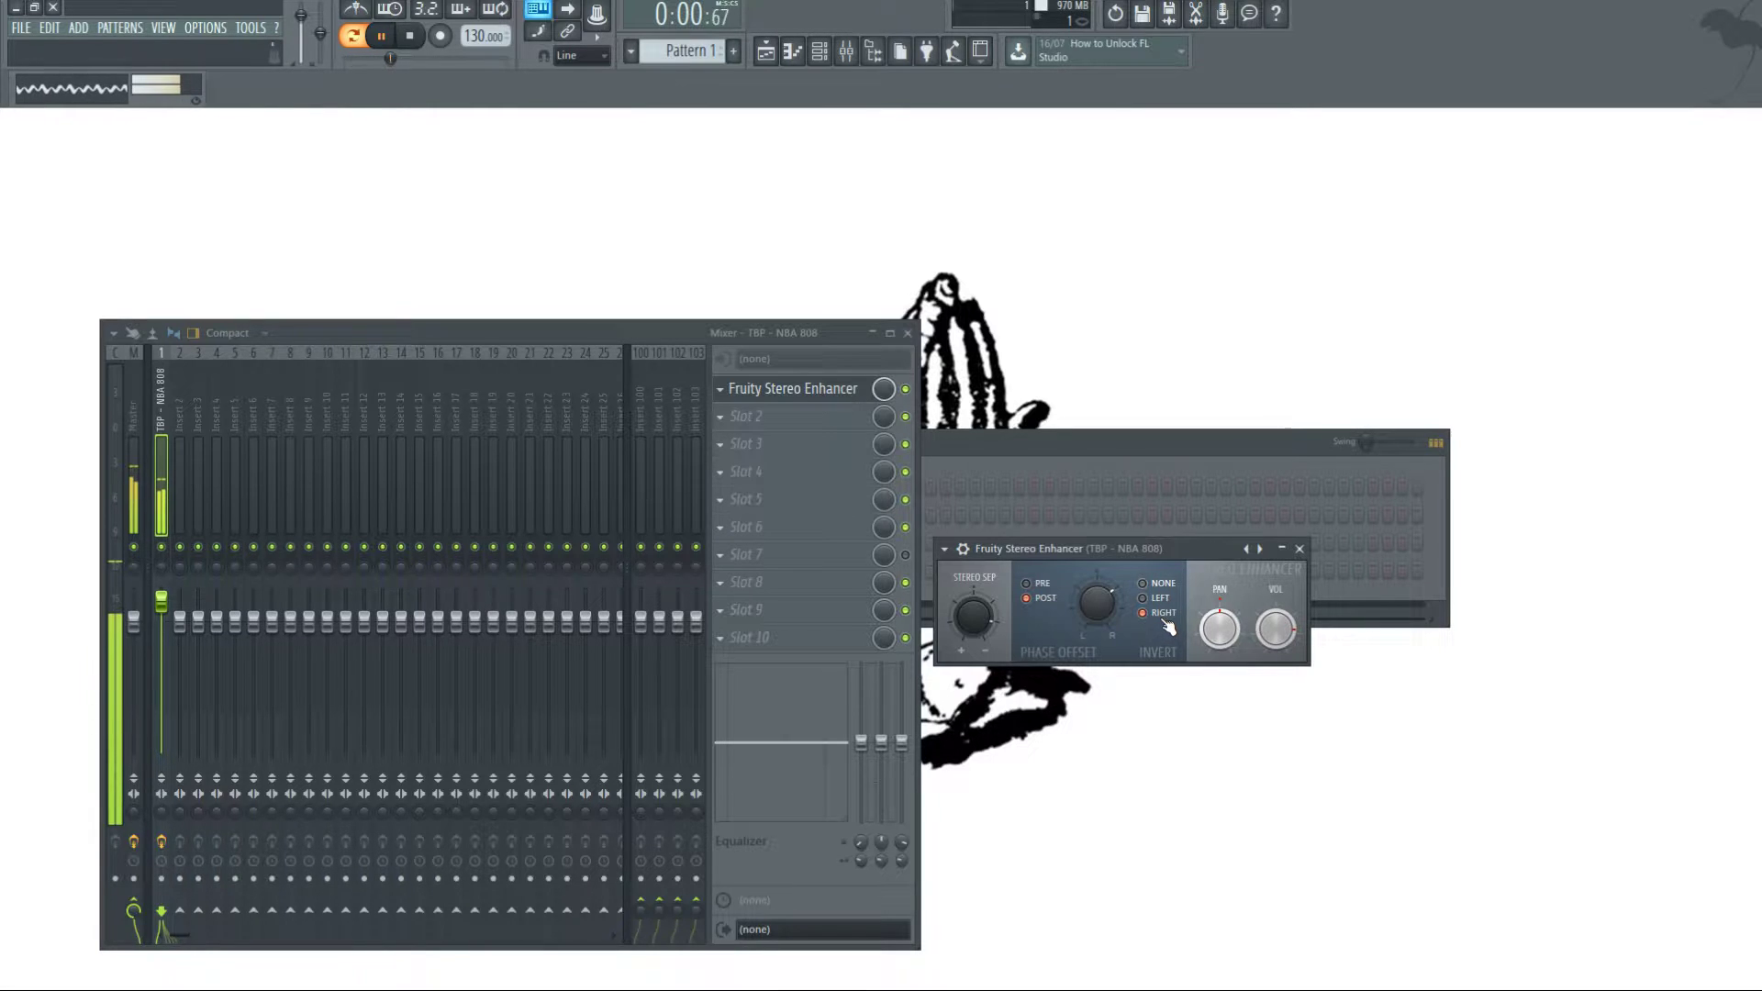
{"action": "key", "text": "space"}
{"action": "left_click_drag", "start_coordinate": [1097, 627], "coordinate": [1099, 612]}
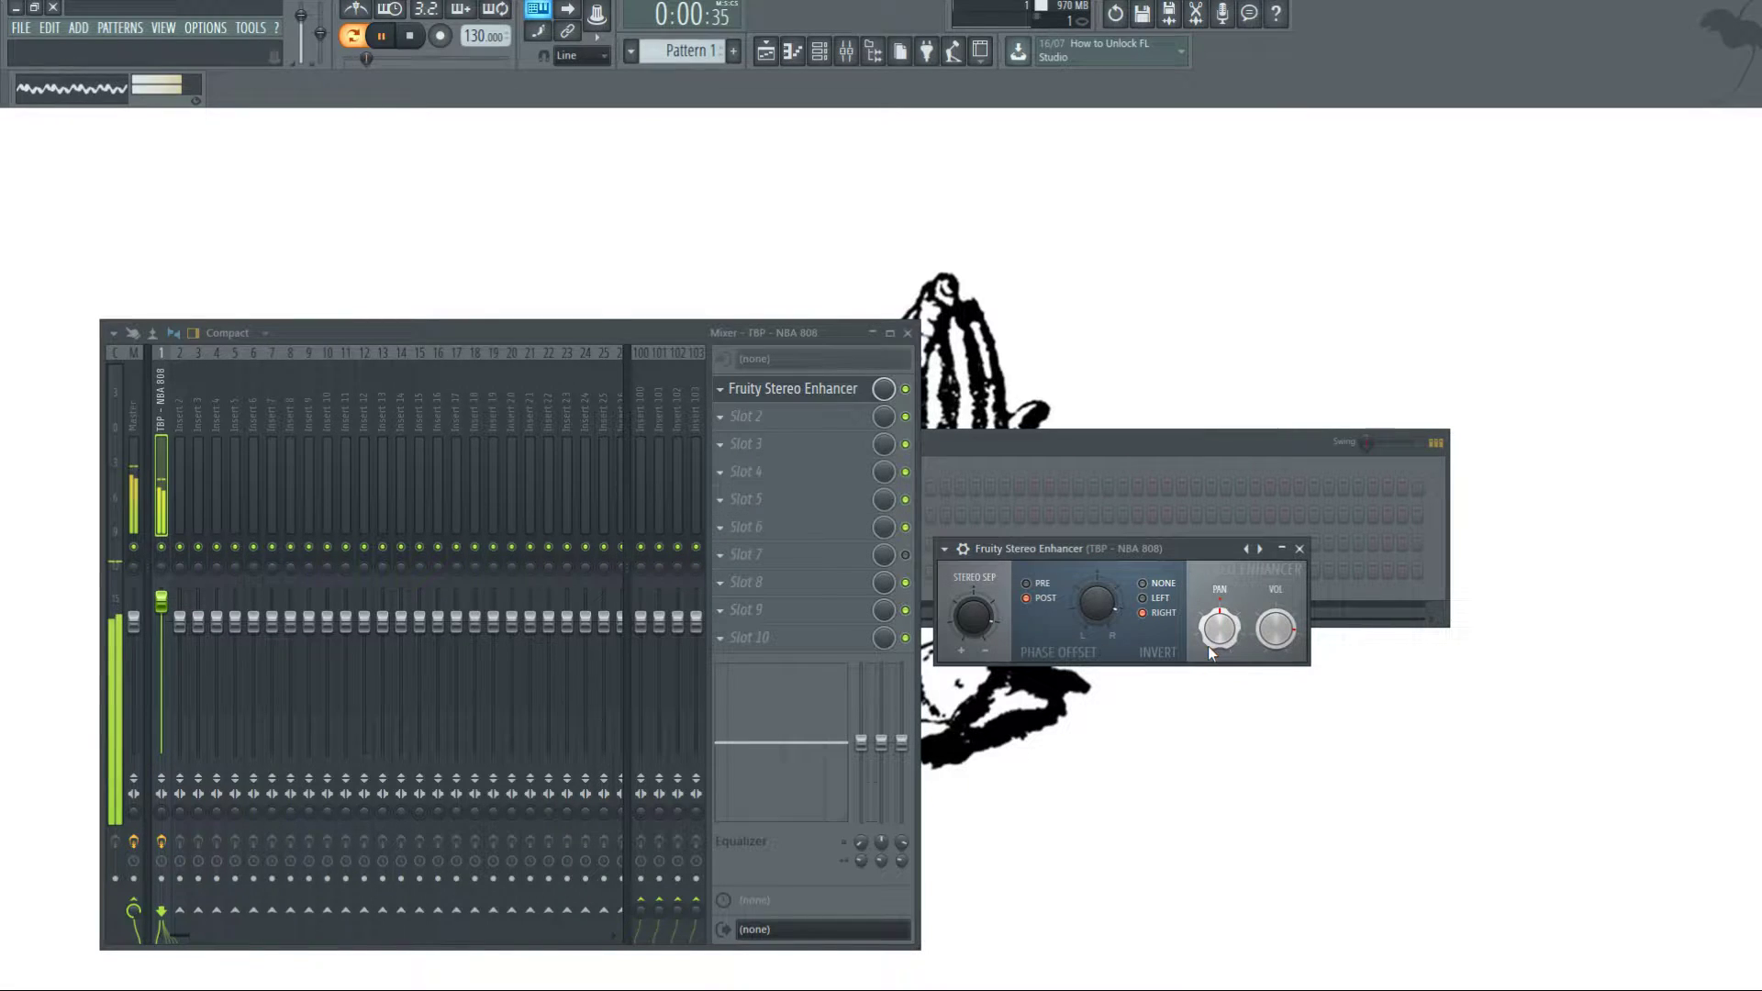
- Compare left and right phase inversion during playback, finishing with the inversion set to None
{"action": "left_click", "coordinate": [1154, 601]}
{"action": "left_click", "coordinate": [1154, 612]}
{"action": "key", "text": "space"}
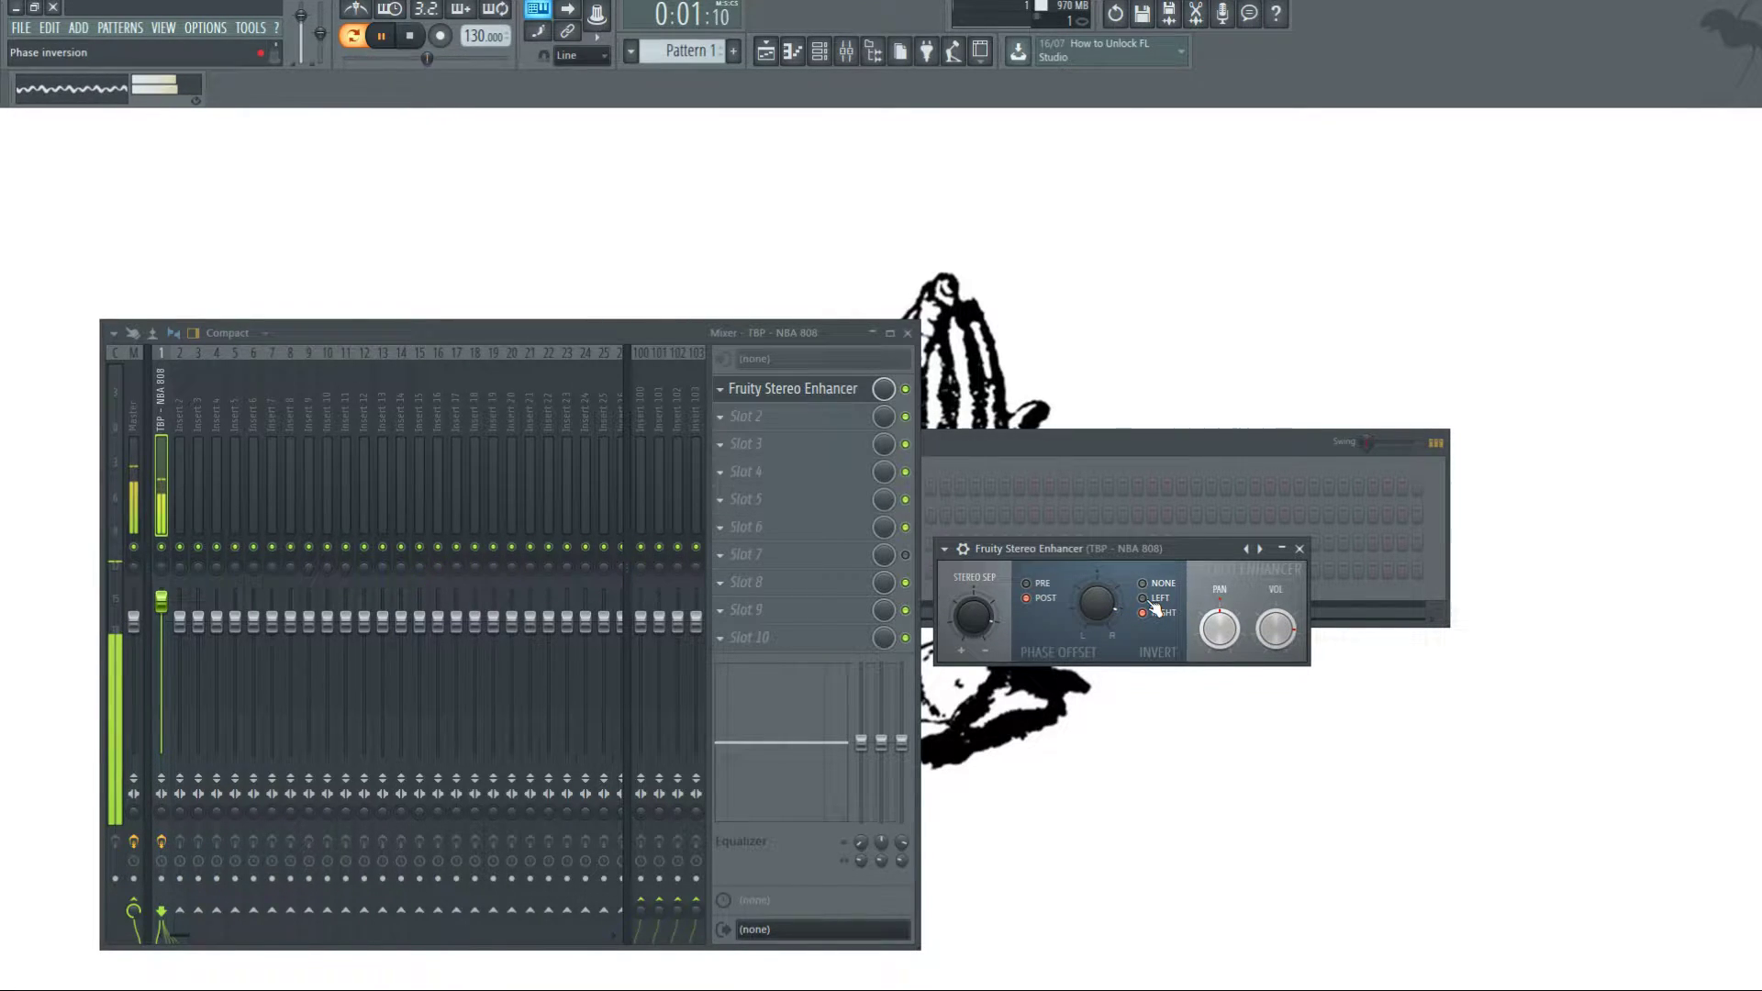
{"action": "key", "text": "space"}
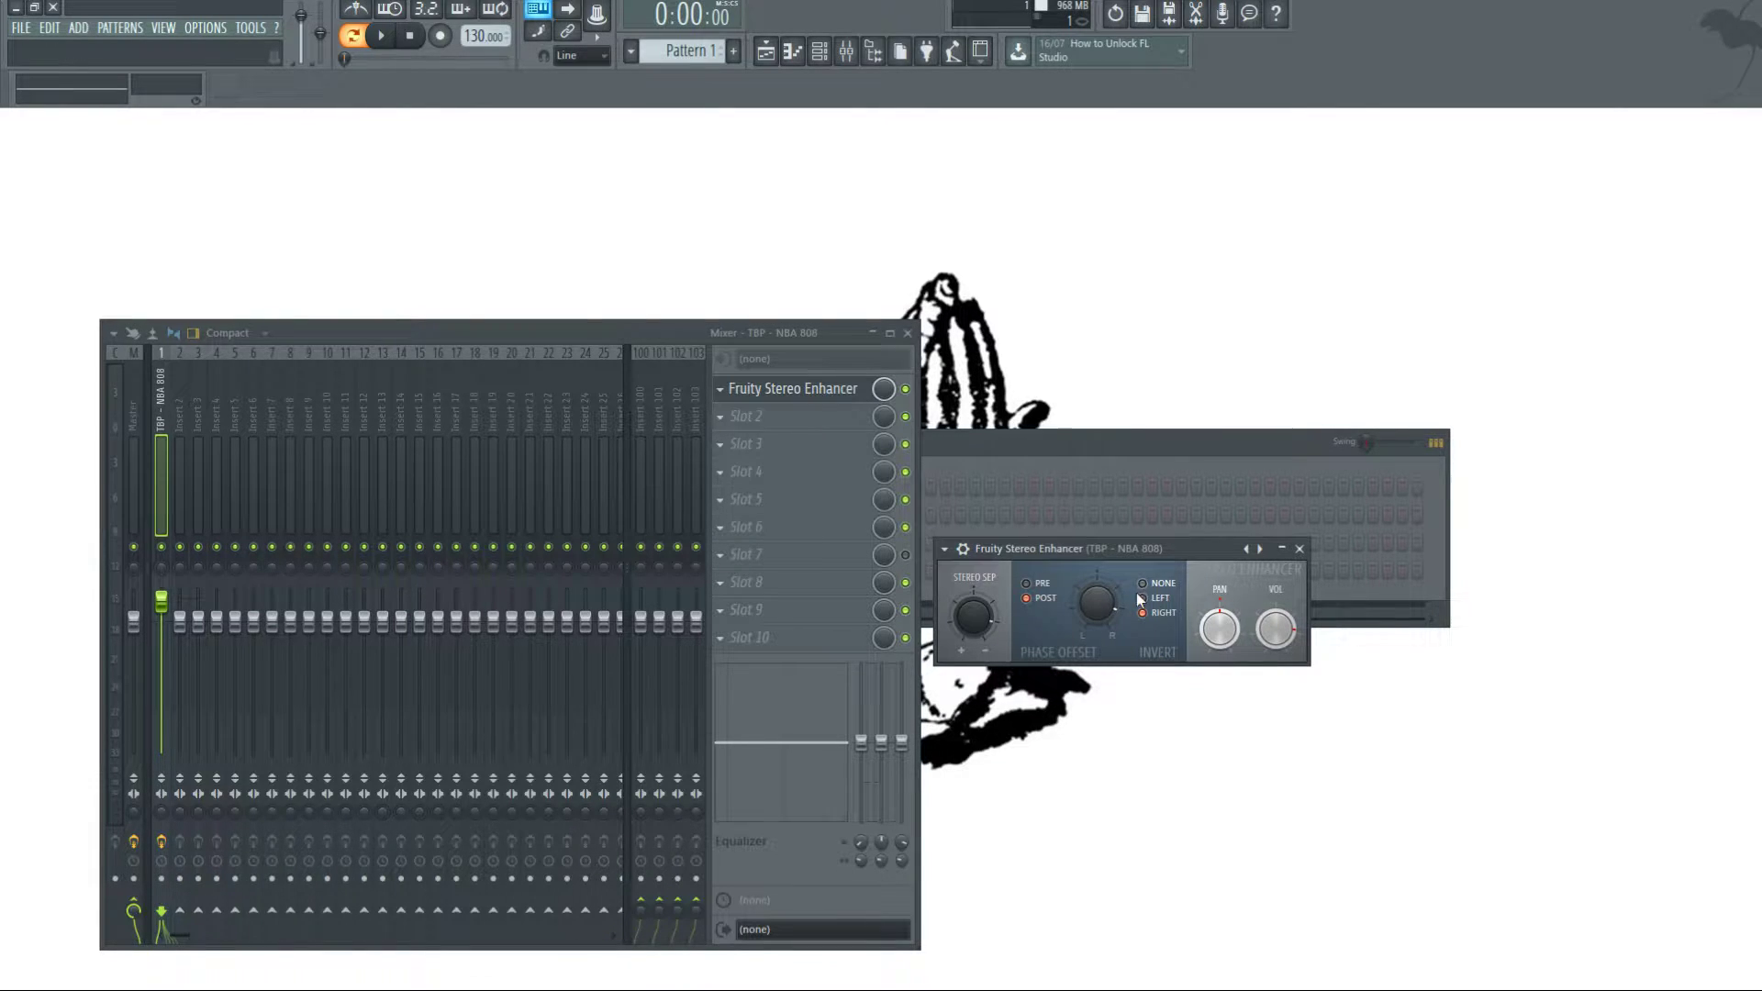
{"action": "key", "text": "space"}
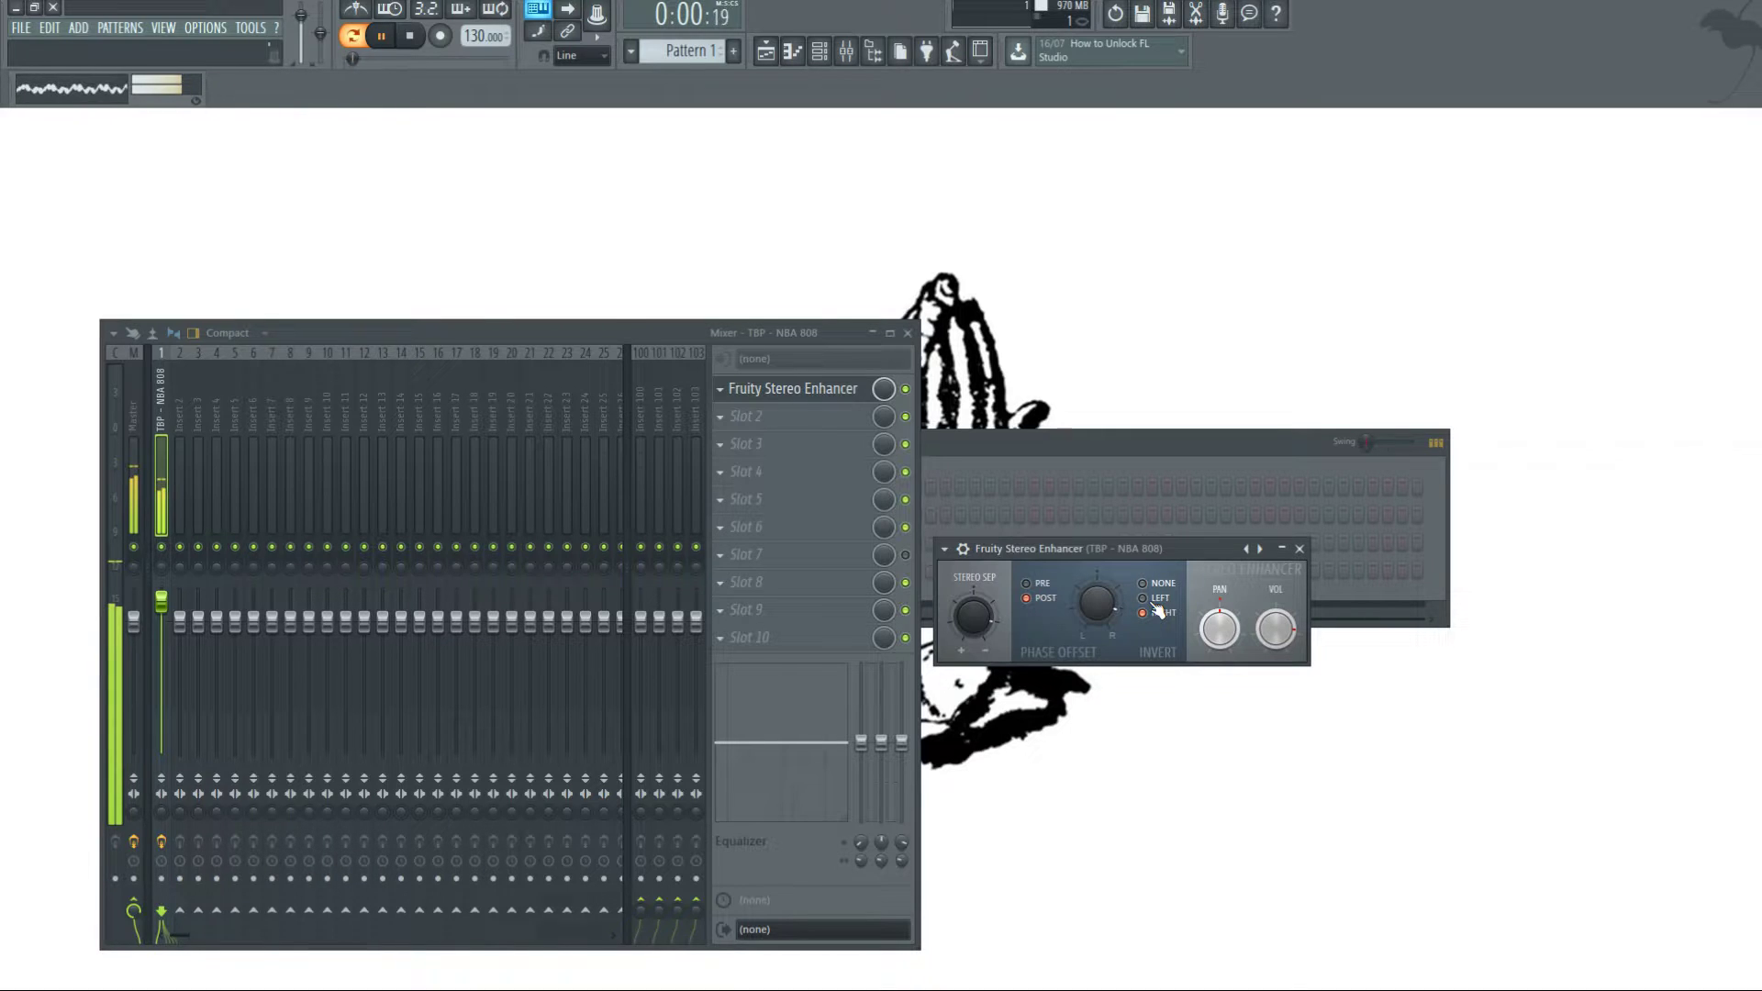
{"action": "left_click", "coordinate": [1143, 584]}
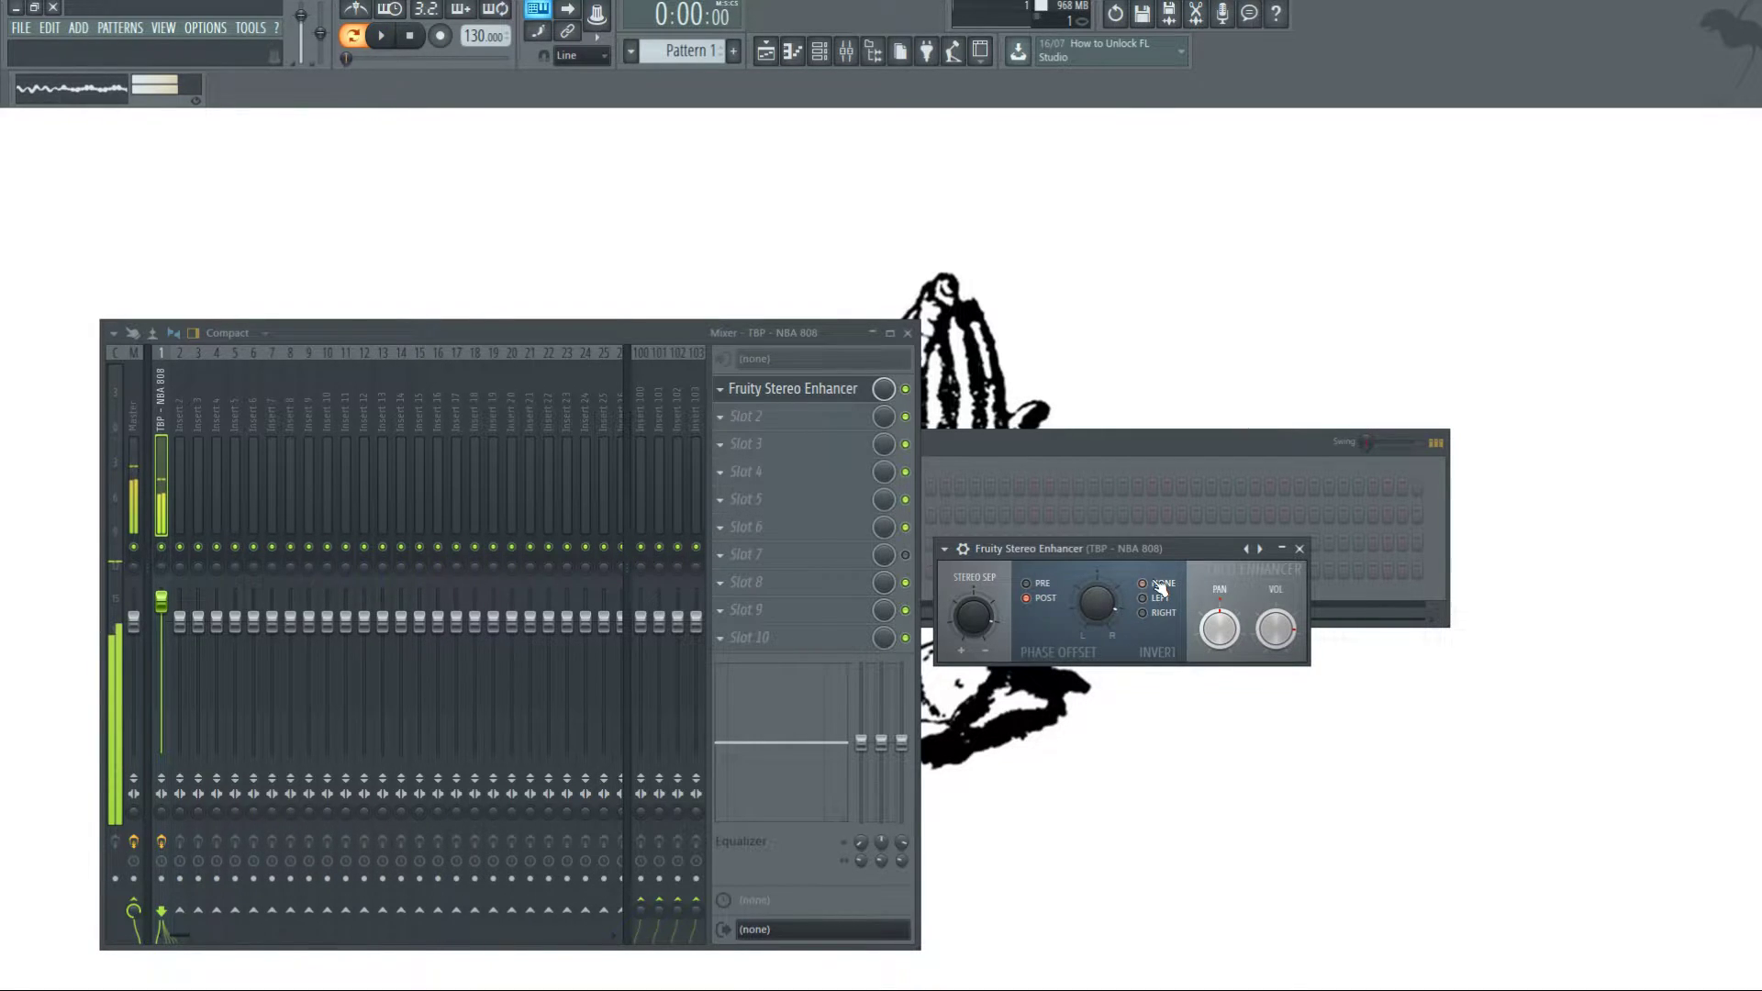
- Fine-tune the enhancer's phase offset on the right side while playing the 808 pattern
{"action": "key", "text": "space"}
{"action": "key", "text": "space"}
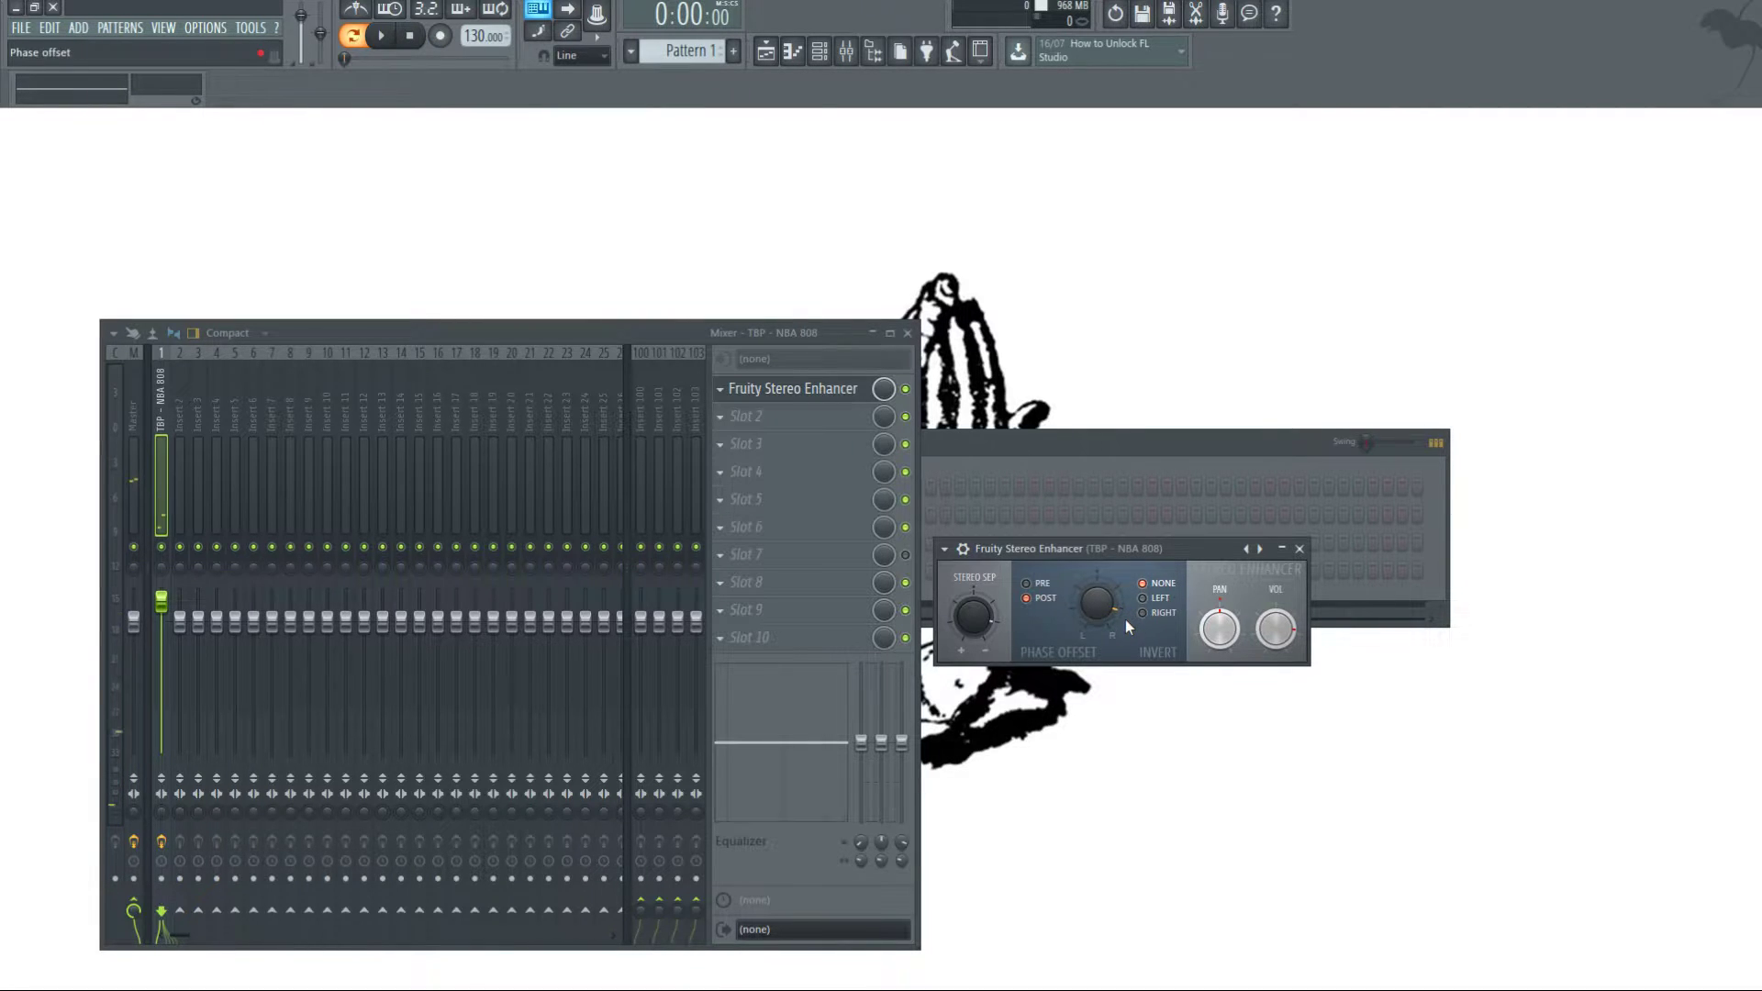
{"action": "key", "text": "space"}
{"action": "left_click_drag", "start_coordinate": [1103, 602], "coordinate": [1103, 610]}
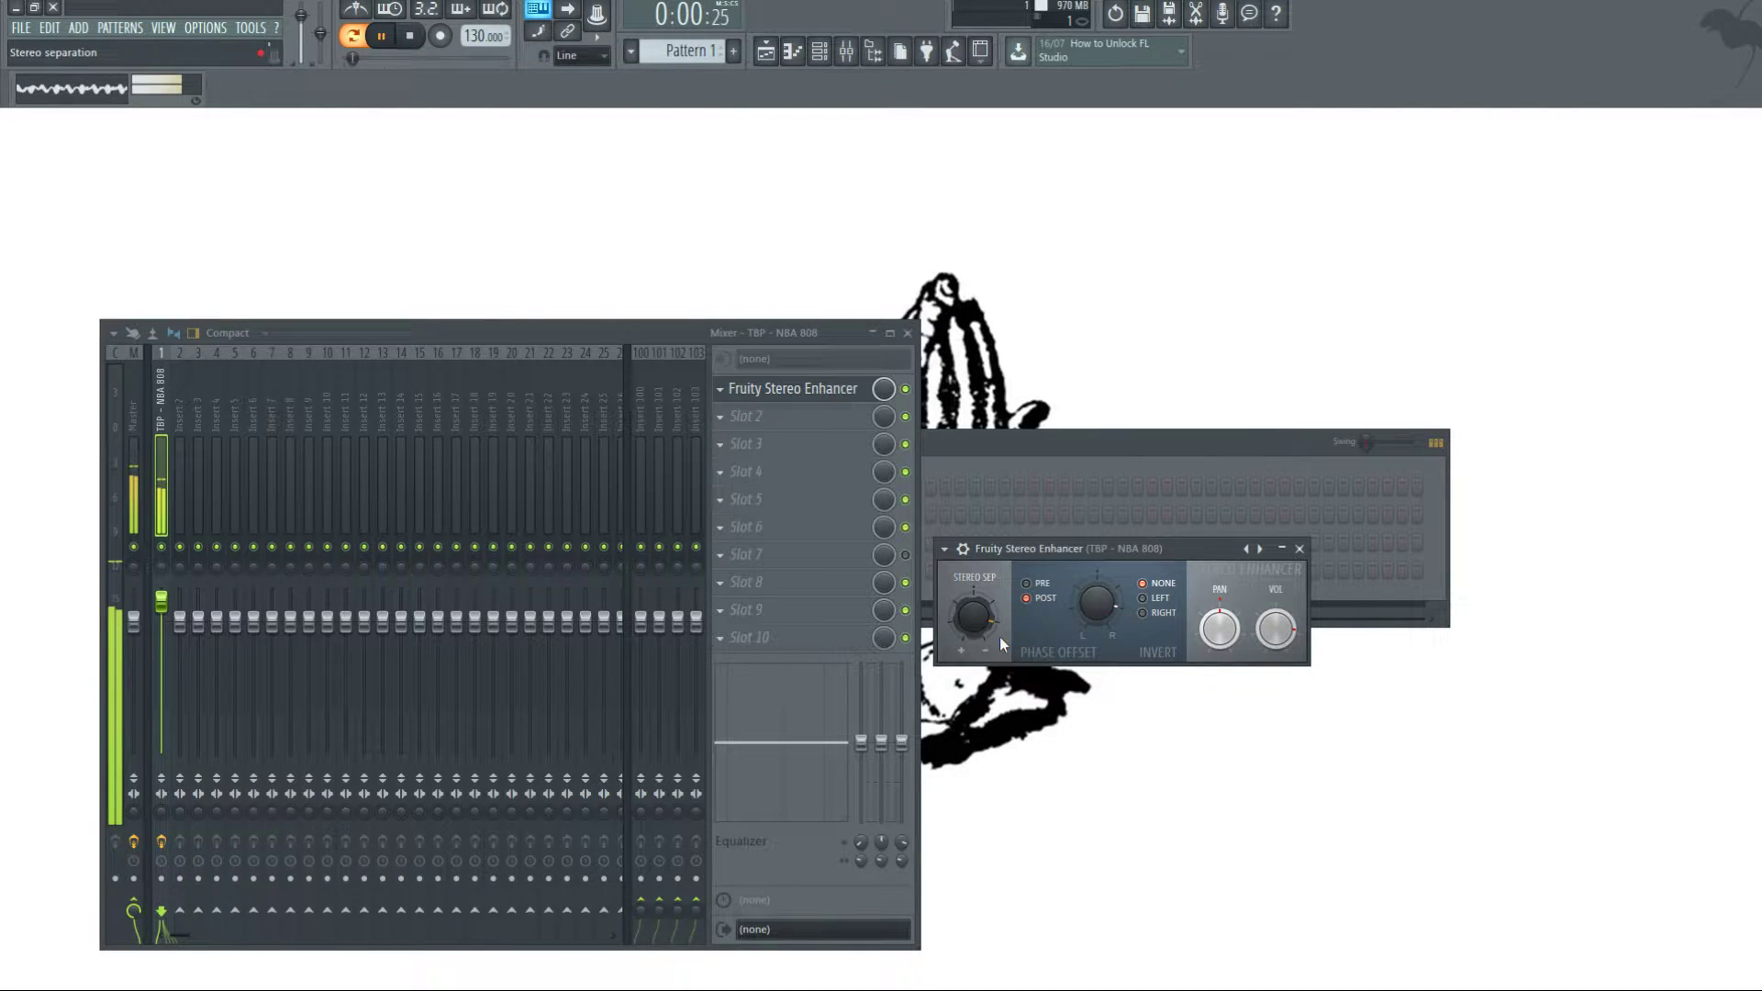
{"action": "key", "text": "space"}
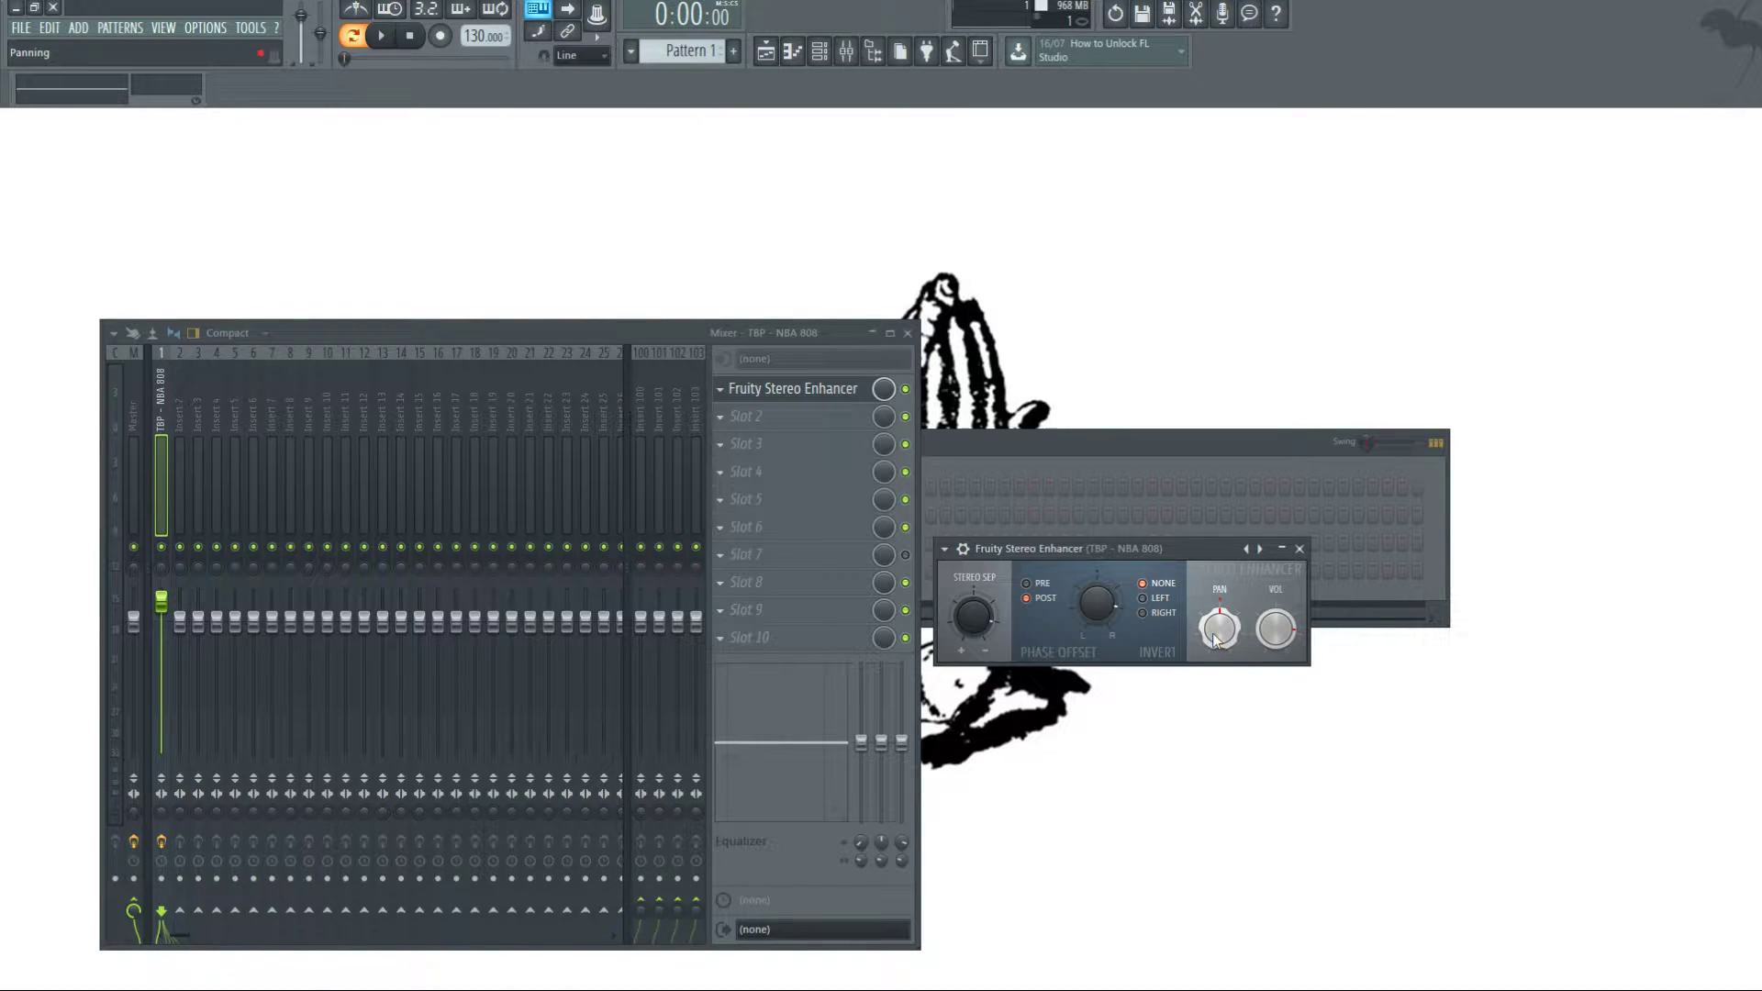
- Pan the enhancer's output to about 86% right and then to the left, listening to the 808 pattern each time
{"action": "key", "text": "space"}
{"action": "mouse_move", "coordinate": [1219, 628]}
{"action": "left_mouse_down"}
{"action": "mouse_move", "coordinate": [1219, 643]}
{"action": "mouse_move", "coordinate": [1219, 601]}
{"action": "left_mouse_up"}
{"action": "key", "text": "space"}
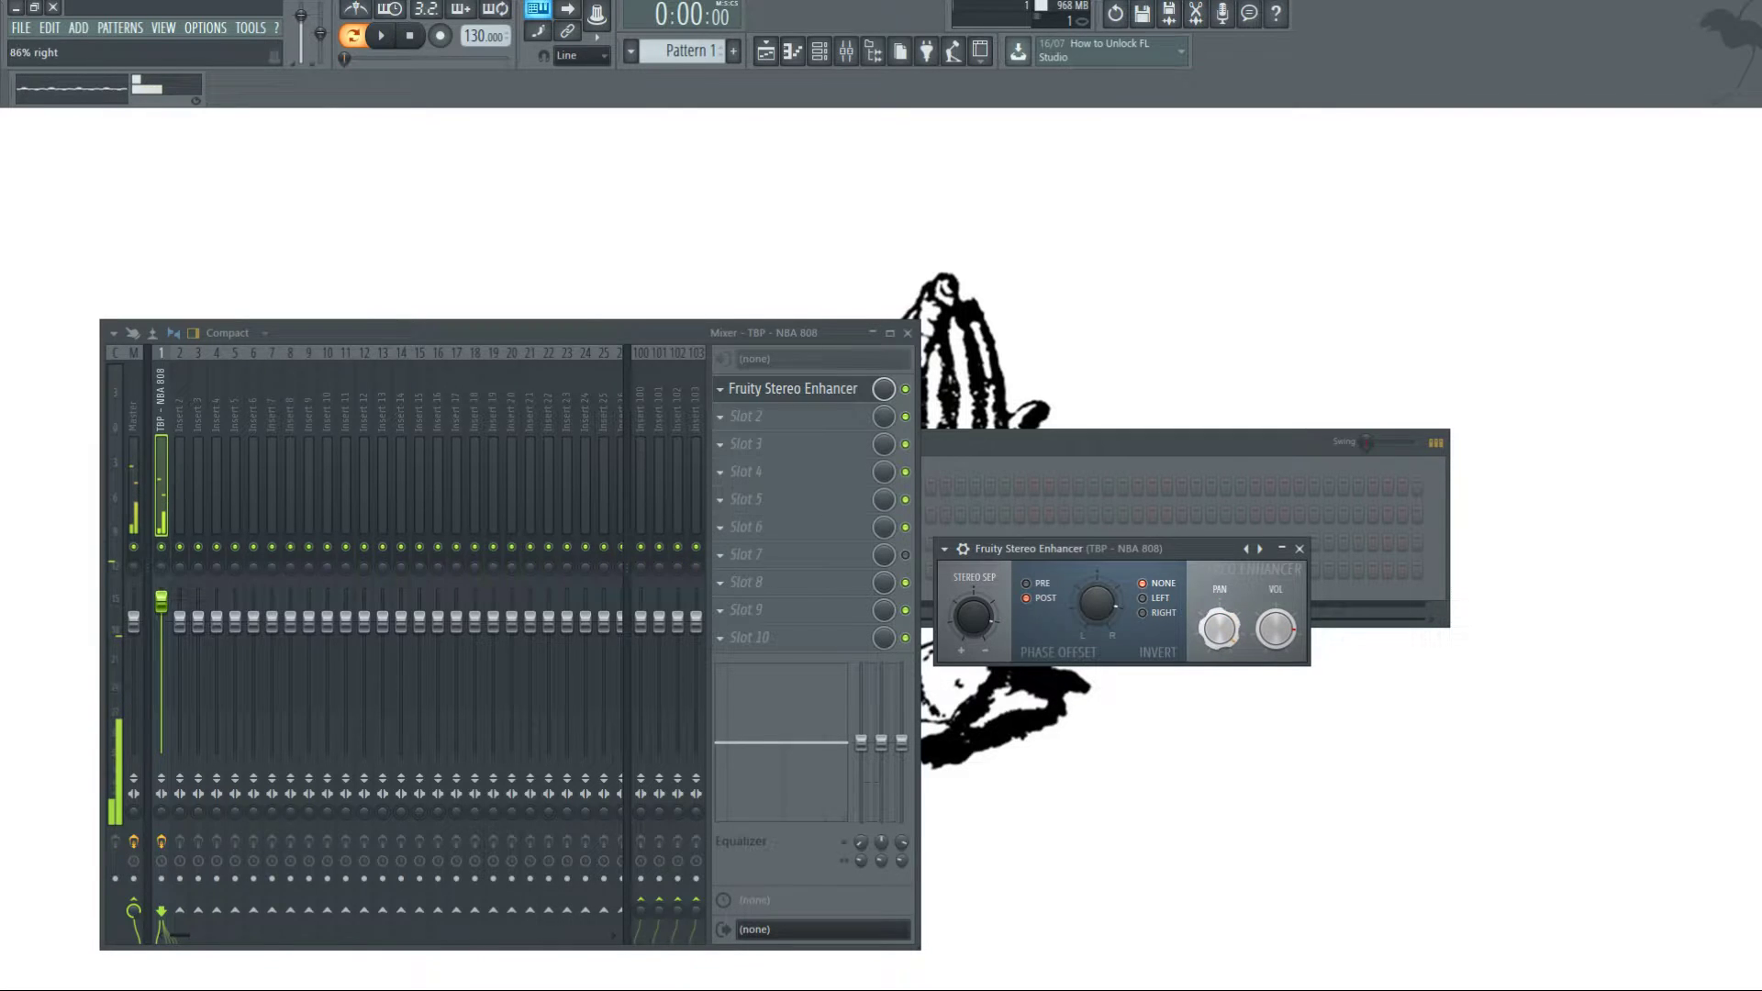
{"action": "key", "text": "space"}
{"action": "key", "text": "space"}
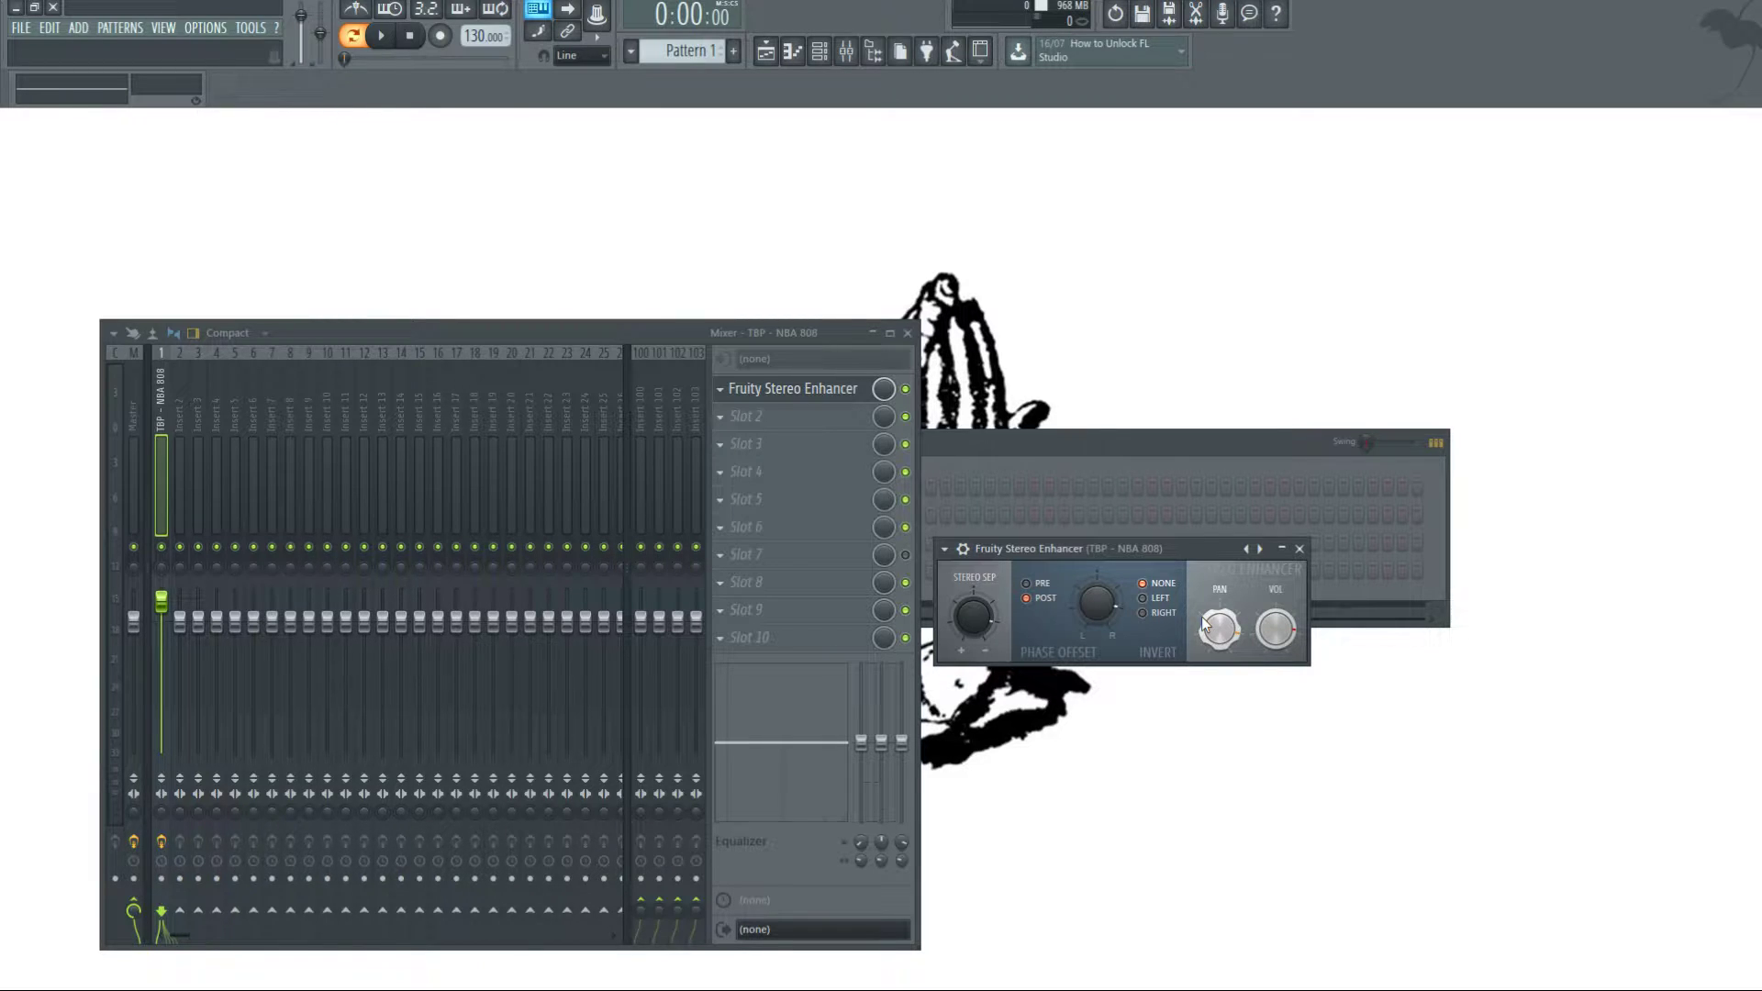
- Sweep the enhancer's pan during playback of the 808 pattern and return it to centre
{"action": "mouse_move", "coordinate": [1203, 615]}
{"action": "left_mouse_down"}
{"action": "mouse_move", "coordinate": [1202, 634]}
{"action": "mouse_move", "coordinate": [1203, 601]}
{"action": "left_mouse_up"}
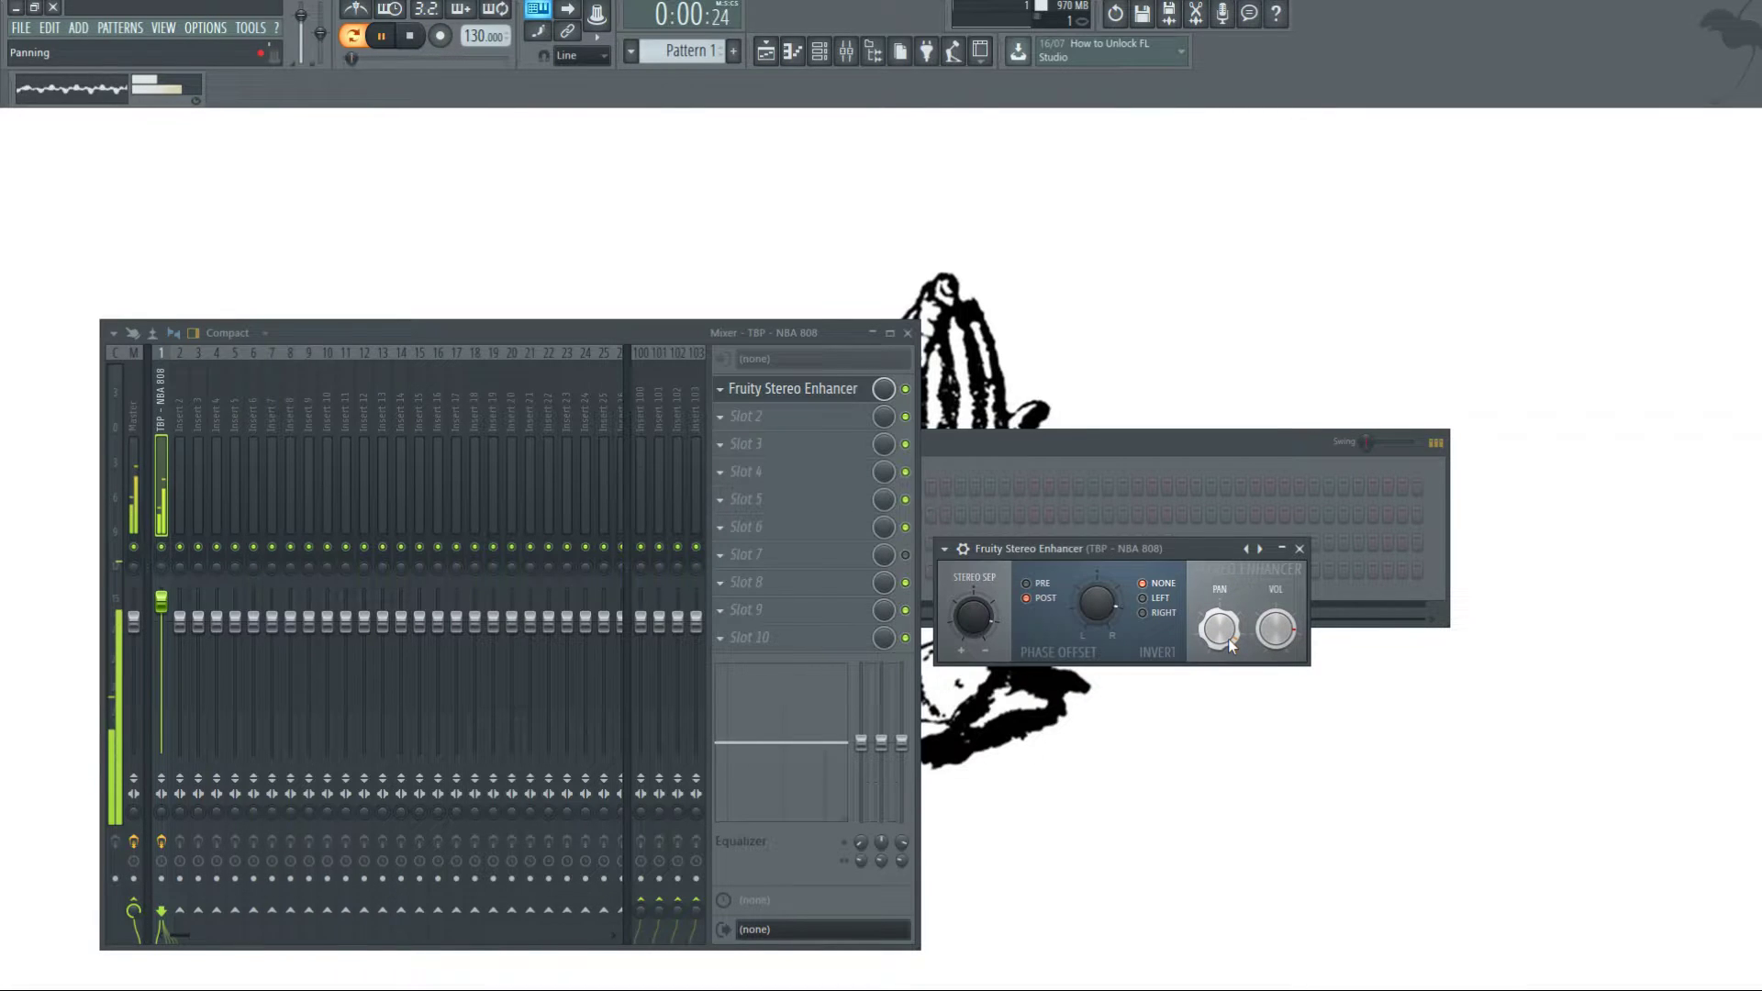
{"action": "key", "text": "space"}
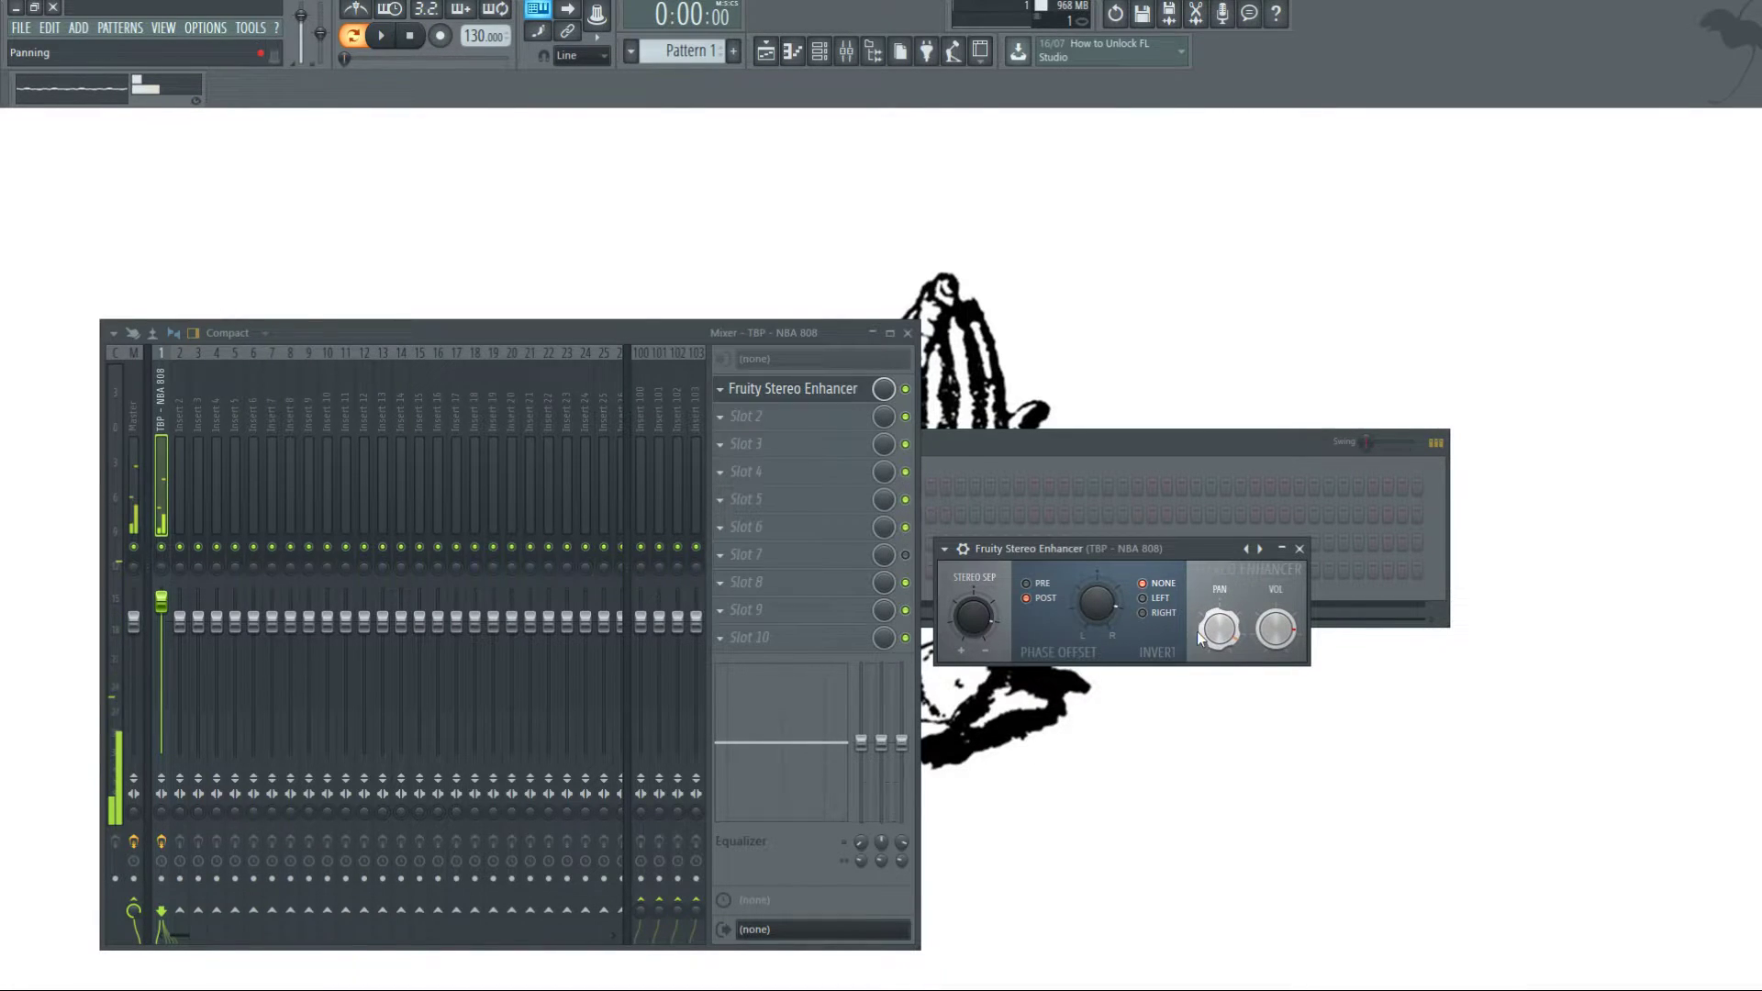
{"action": "left_click_drag", "start_coordinate": [1217, 637], "coordinate": [1217, 624]}
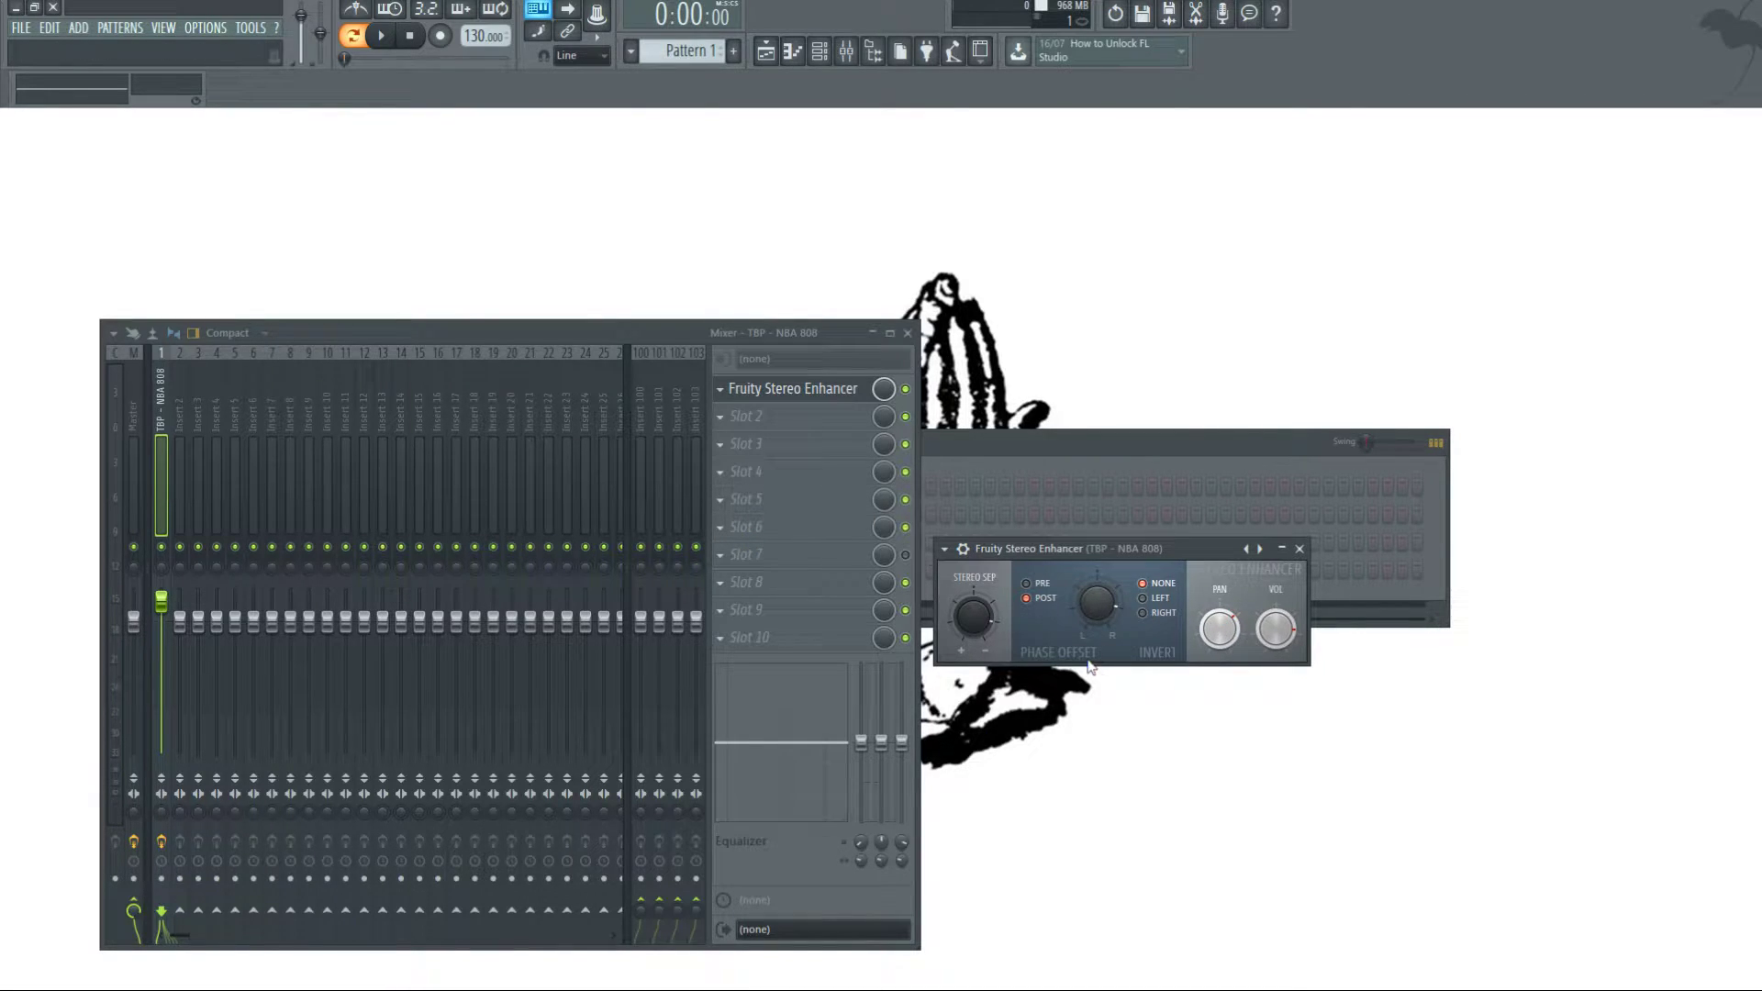
{"action": "left_click_drag", "start_coordinate": [1209, 553], "coordinate": [1208, 623]}
{"action": "key", "text": "space"}
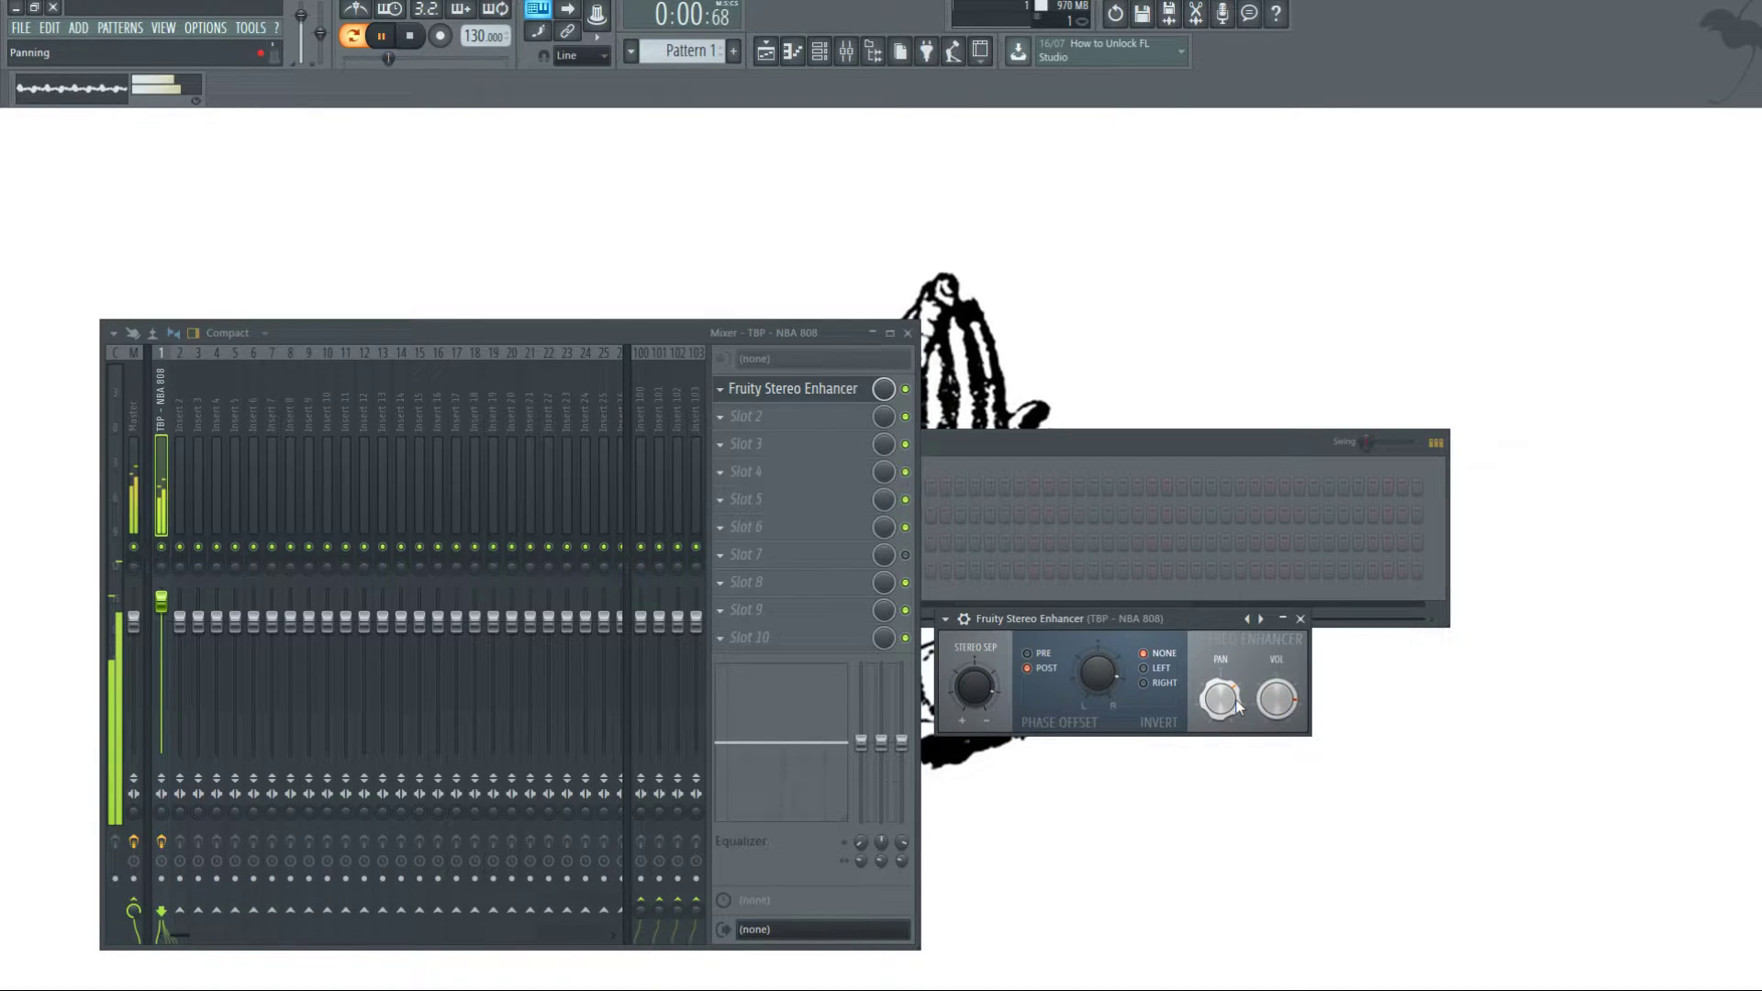
{"action": "left_click_drag", "start_coordinate": [1221, 699], "coordinate": [1221, 712]}
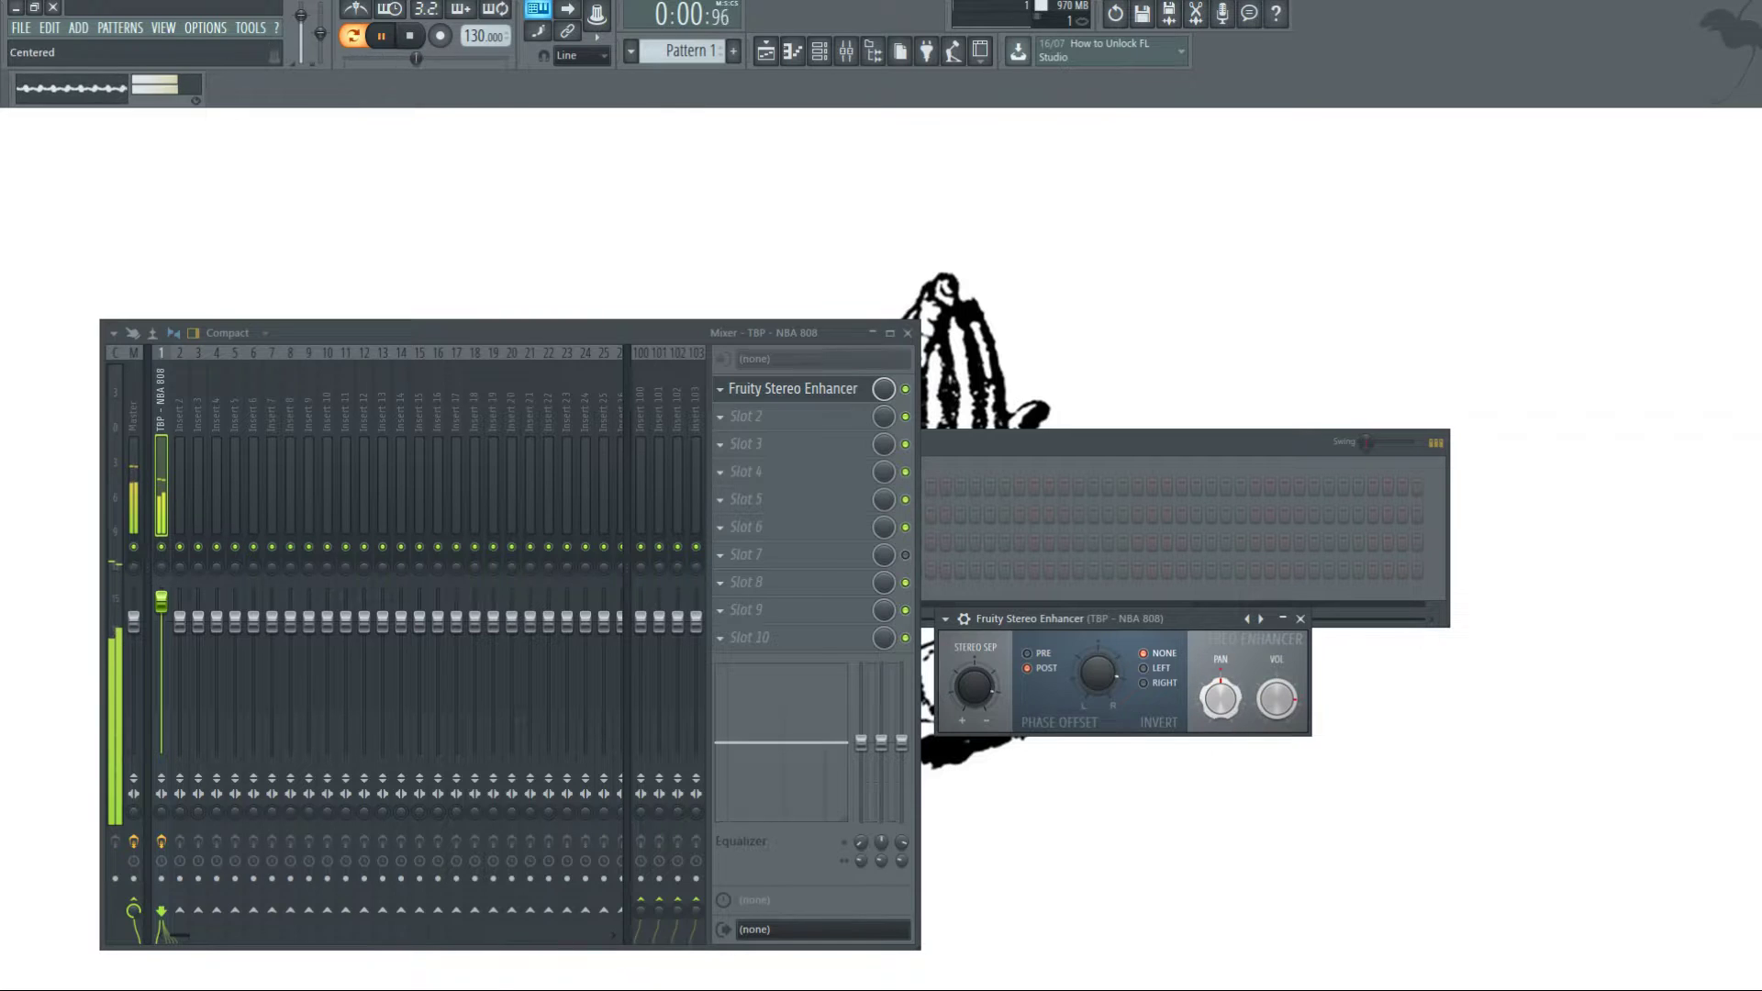
{"action": "key", "text": "space"}
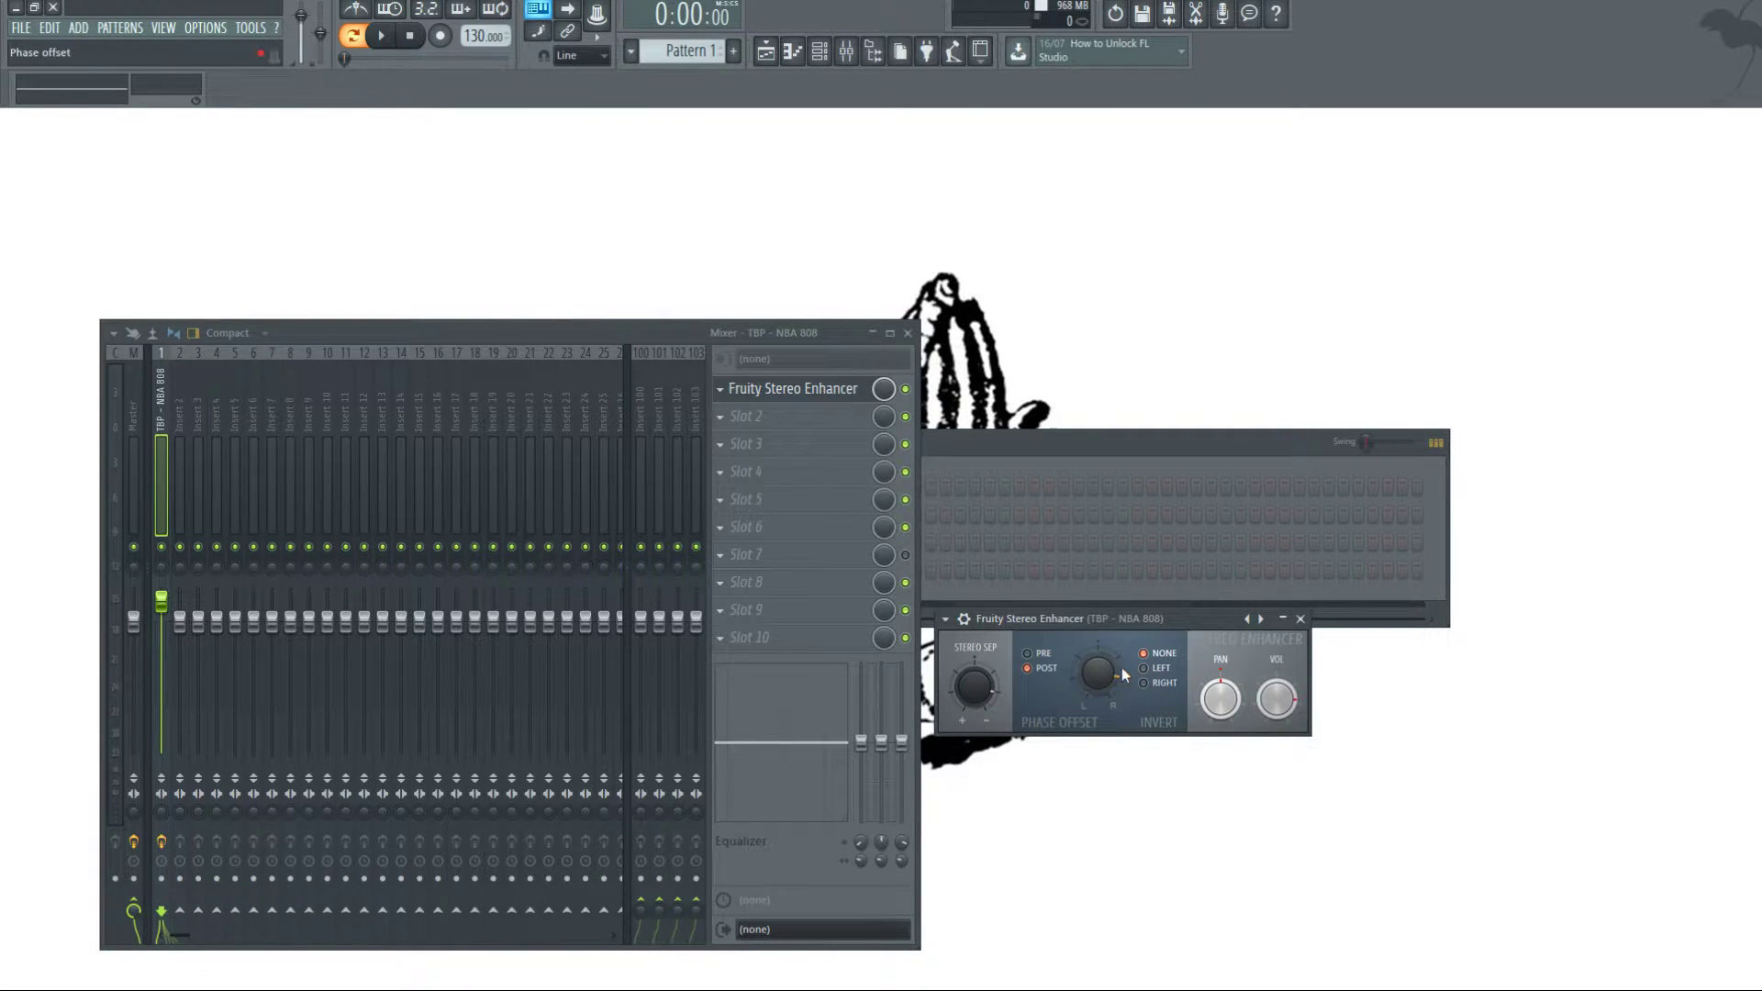
- Compare the 808 pattern with Fruity Stereo Enhancer bypassed and enabled, leaving the effect enabled
{"action": "left_click_drag", "start_coordinate": [1189, 625], "coordinate": [1177, 637]}
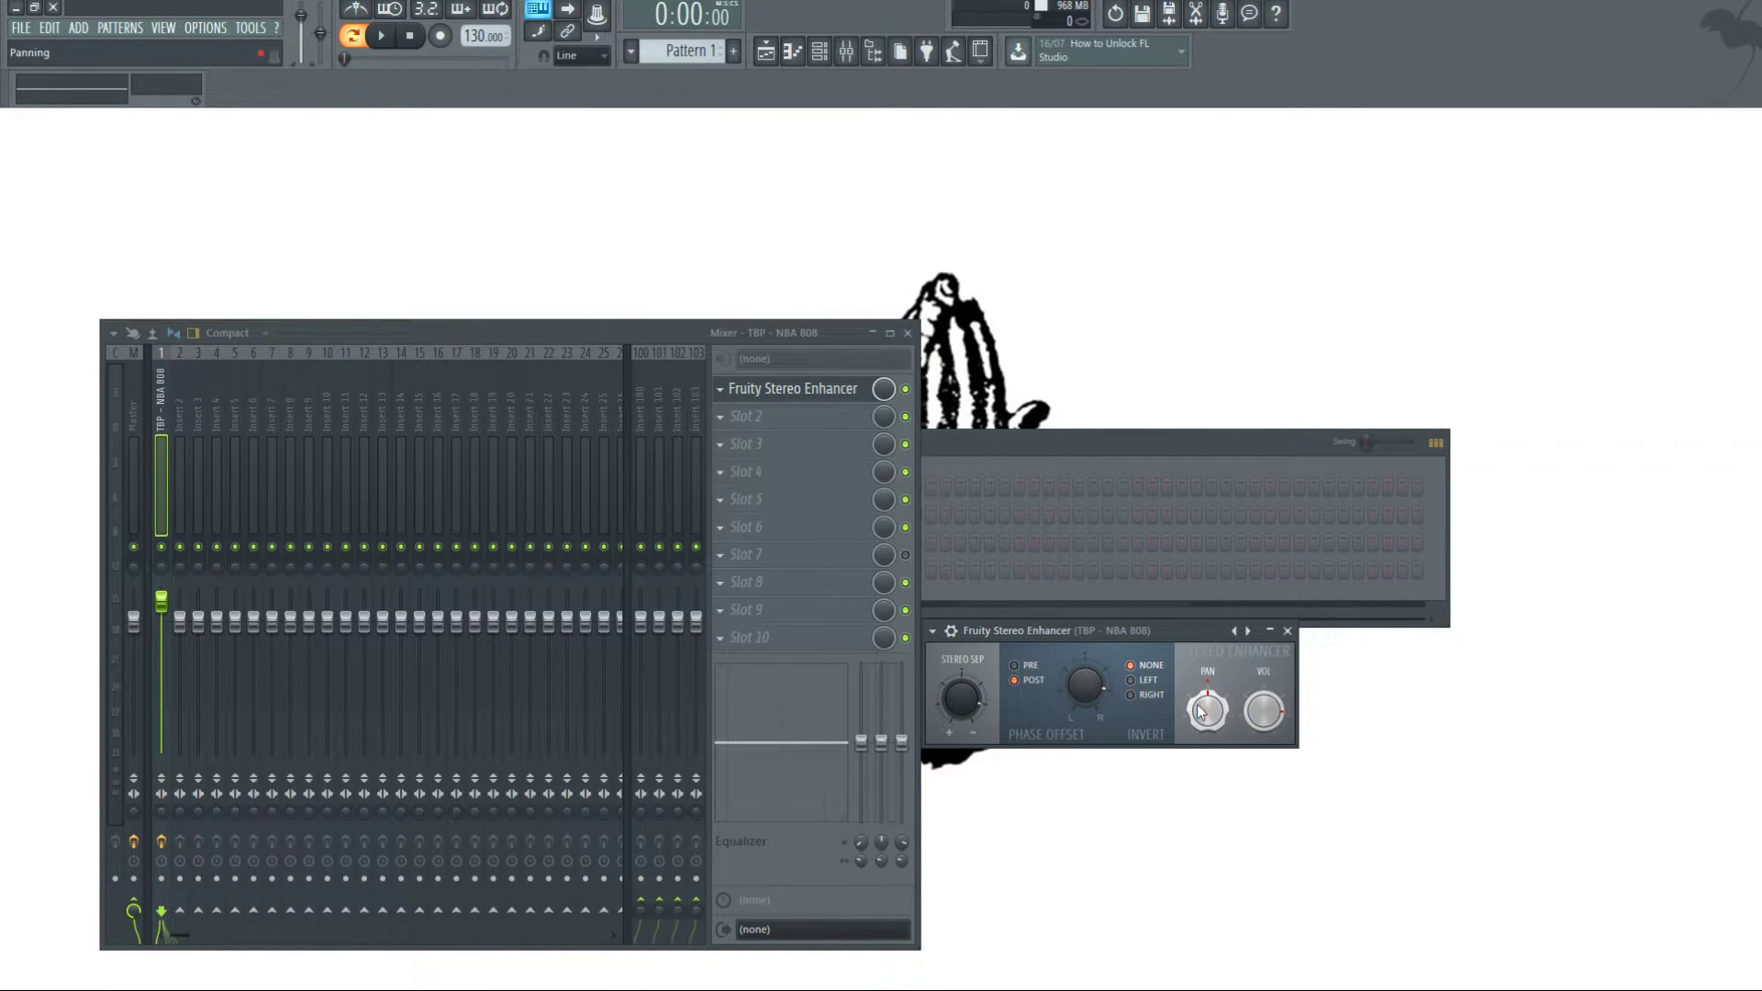
{"action": "key", "text": "space"}
{"action": "key", "text": "space"}
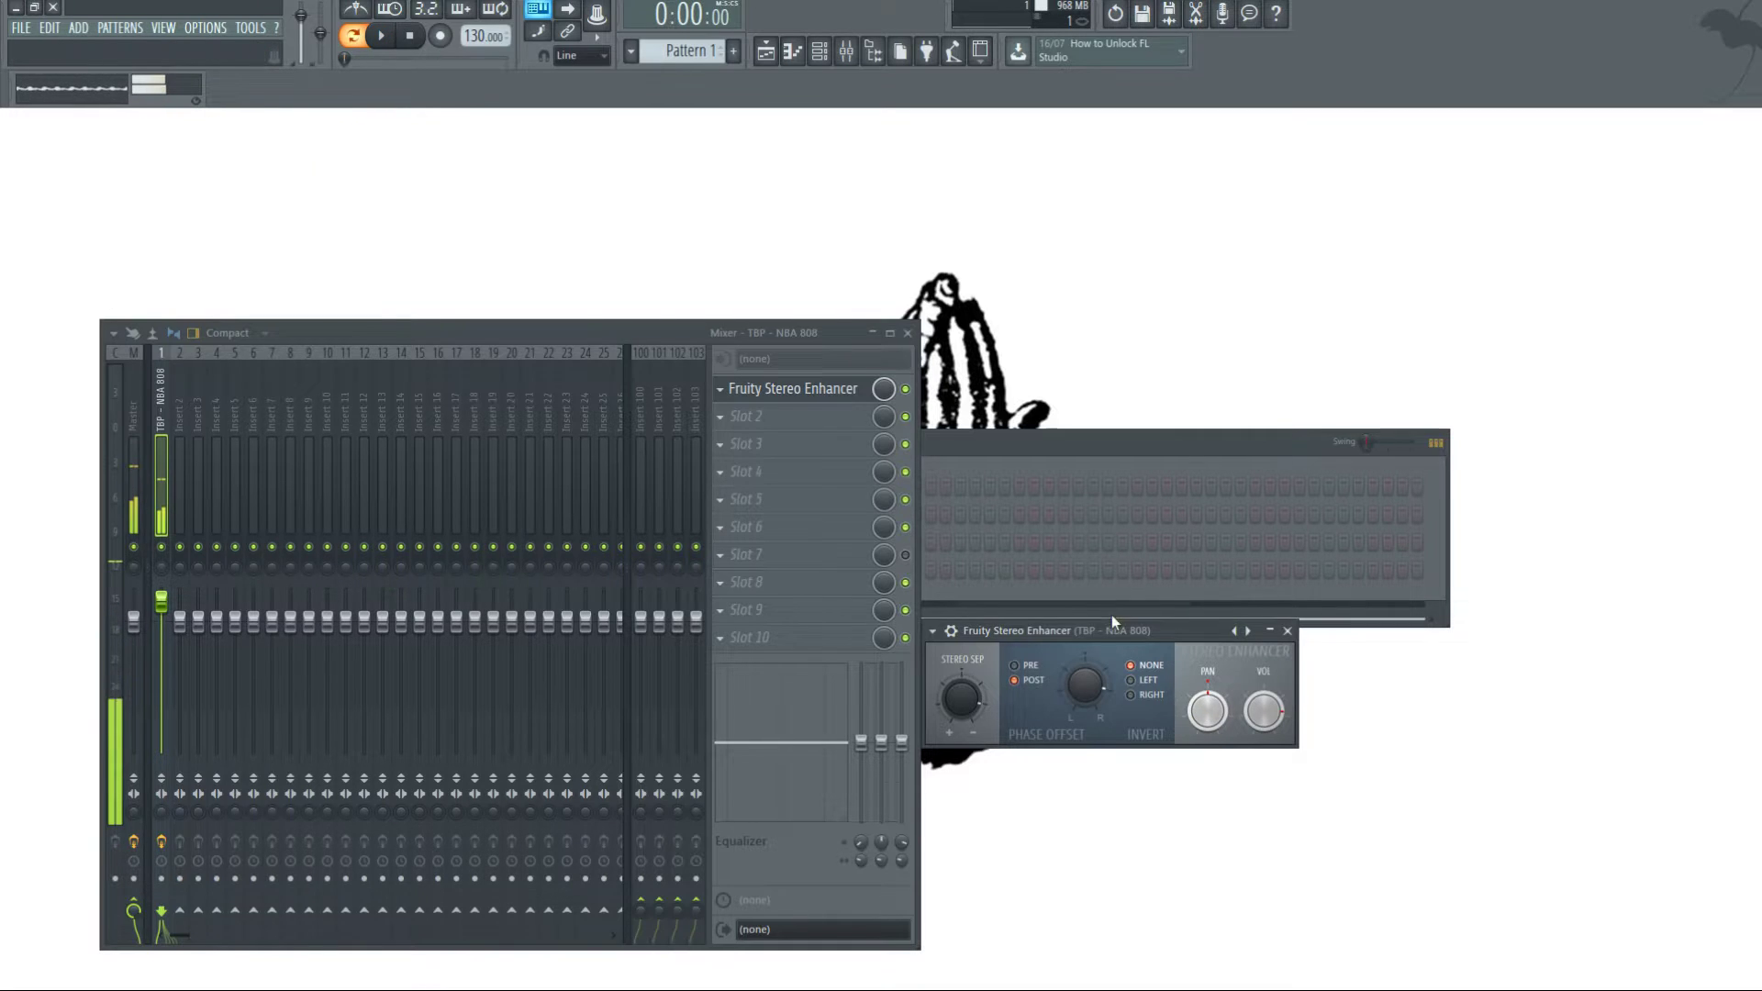
{"action": "left_click", "coordinate": [906, 391]}
{"action": "key", "text": "space"}
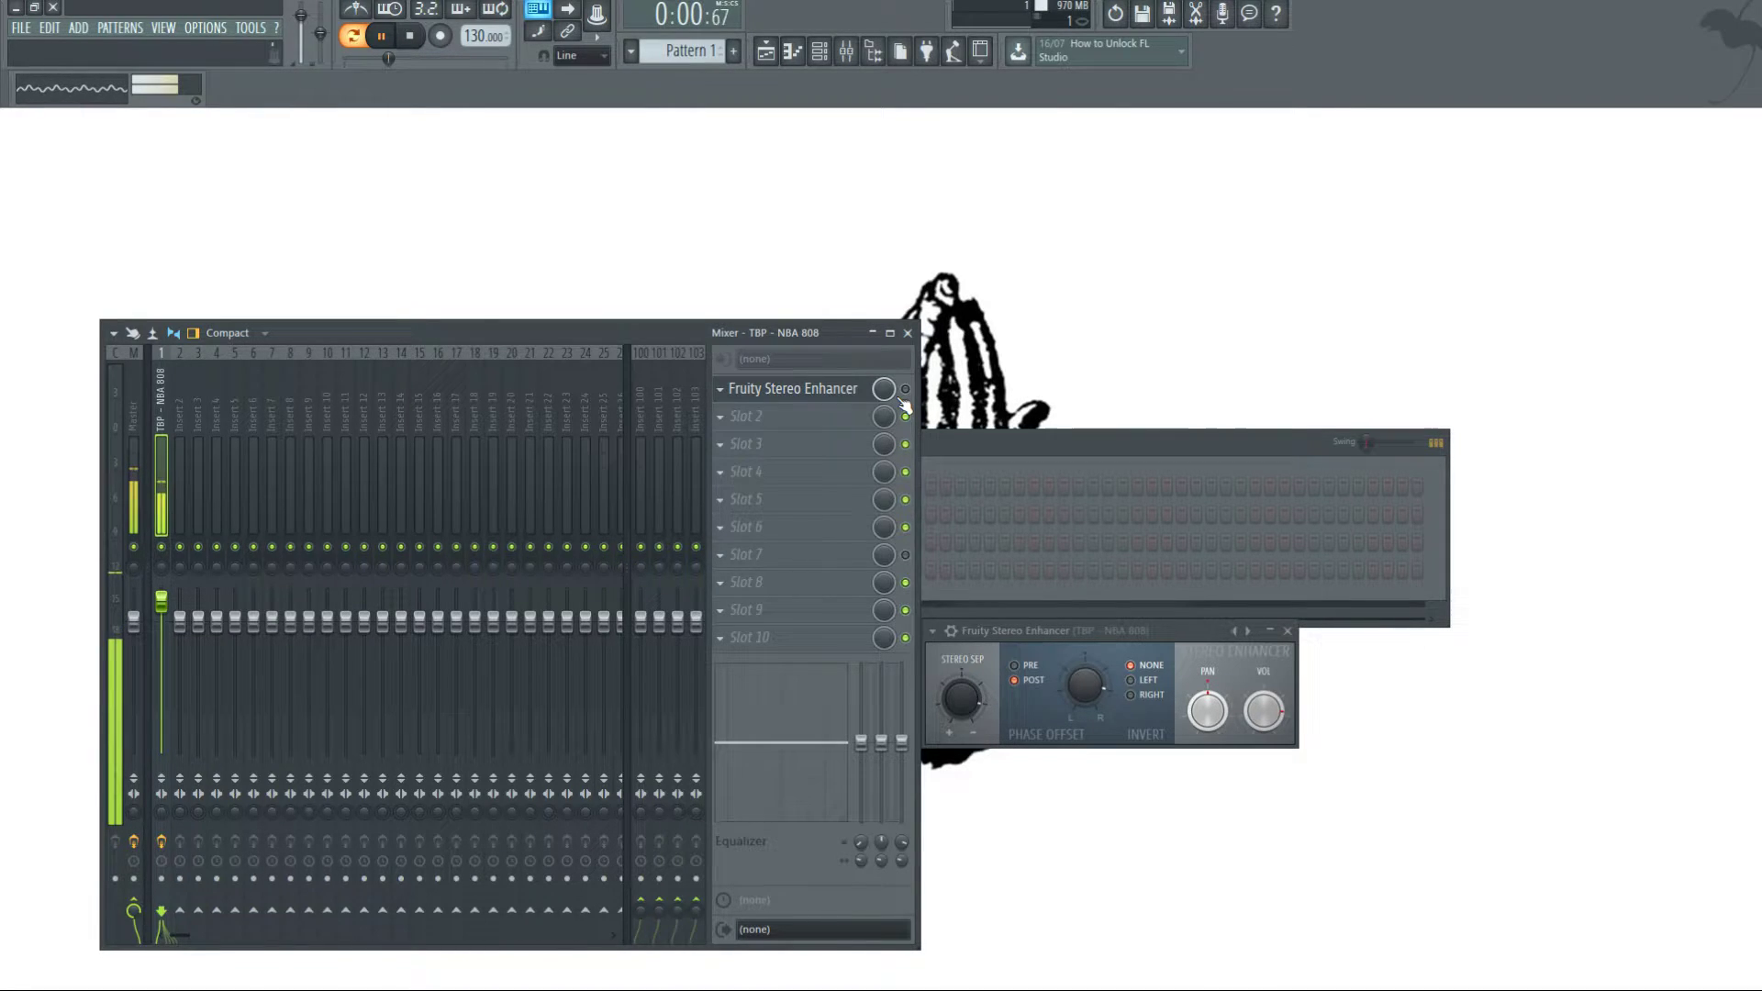
{"action": "key", "text": "space"}
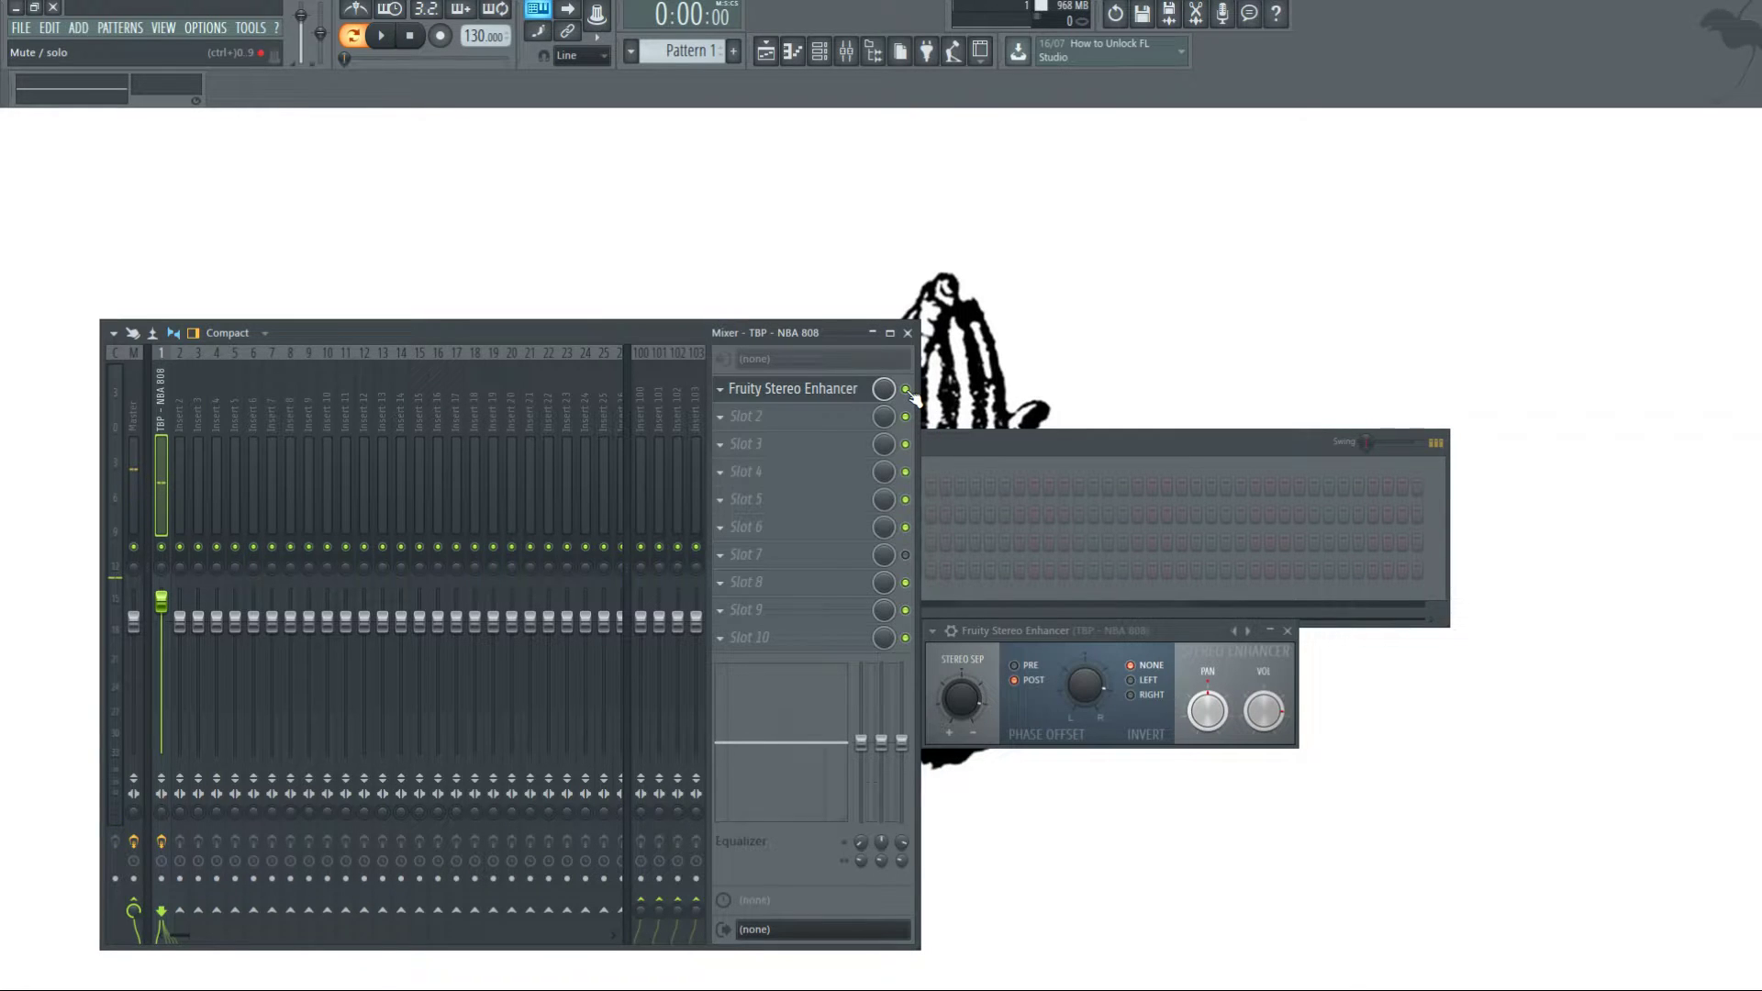
{"action": "key", "text": "space"}
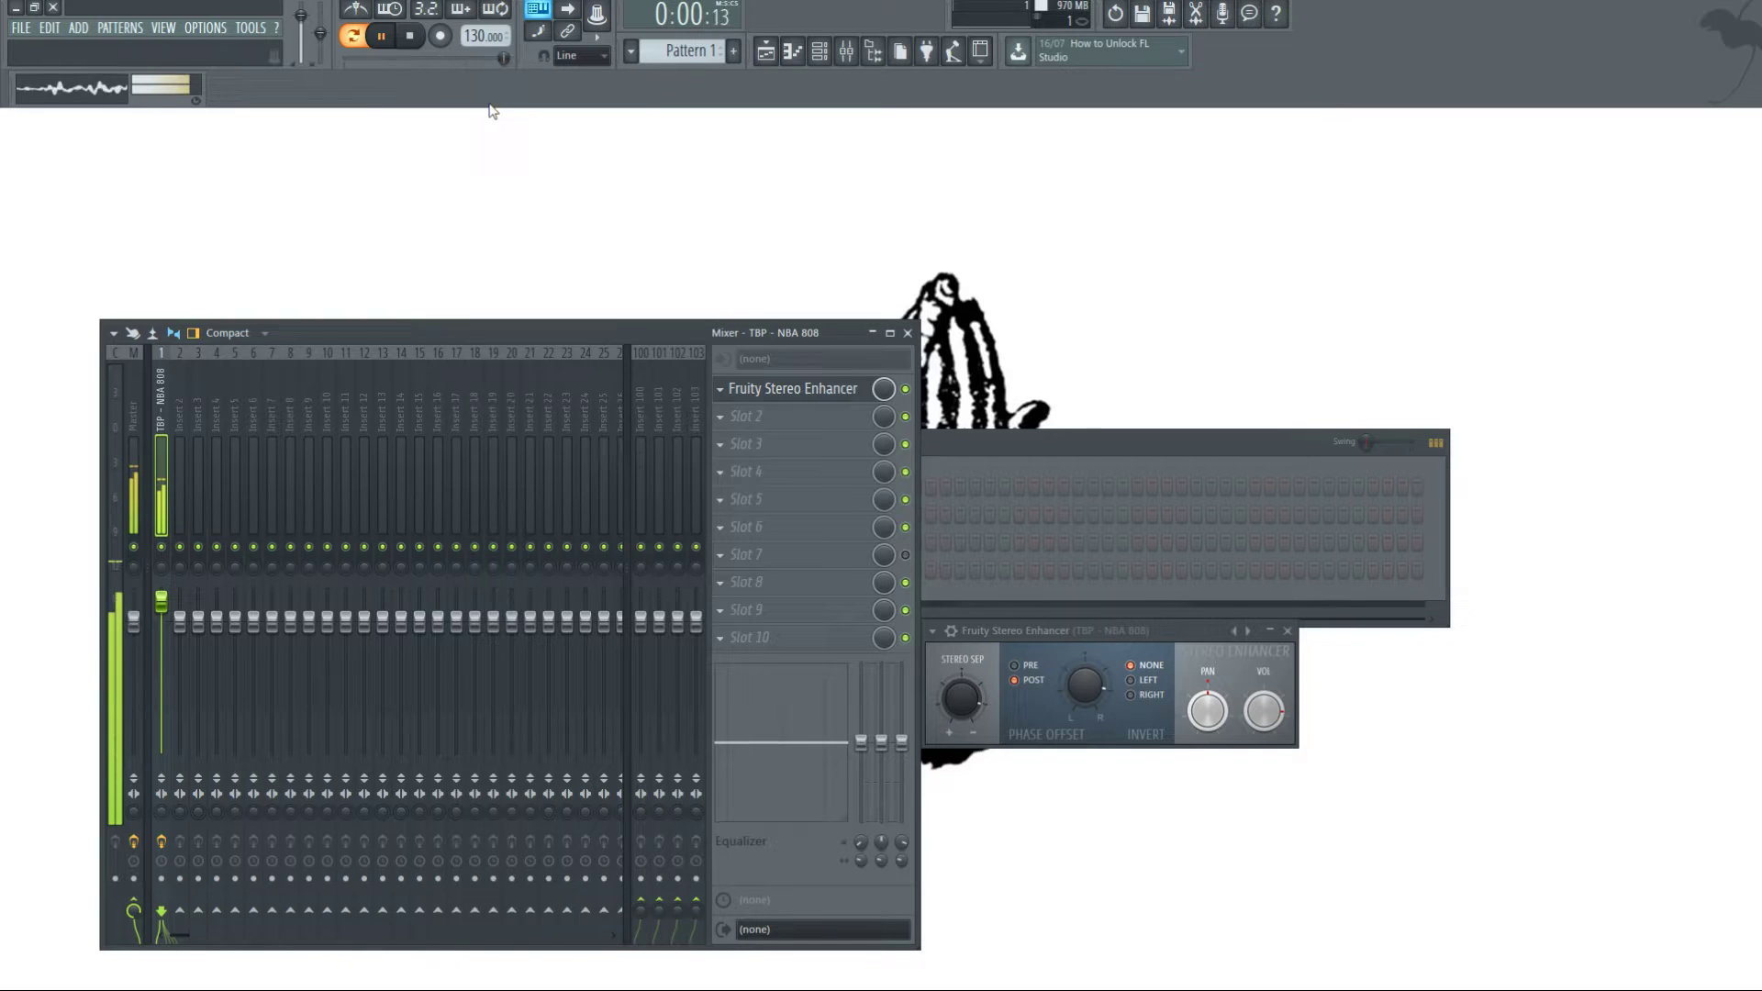
{"action": "left_click", "coordinate": [423, 41]}
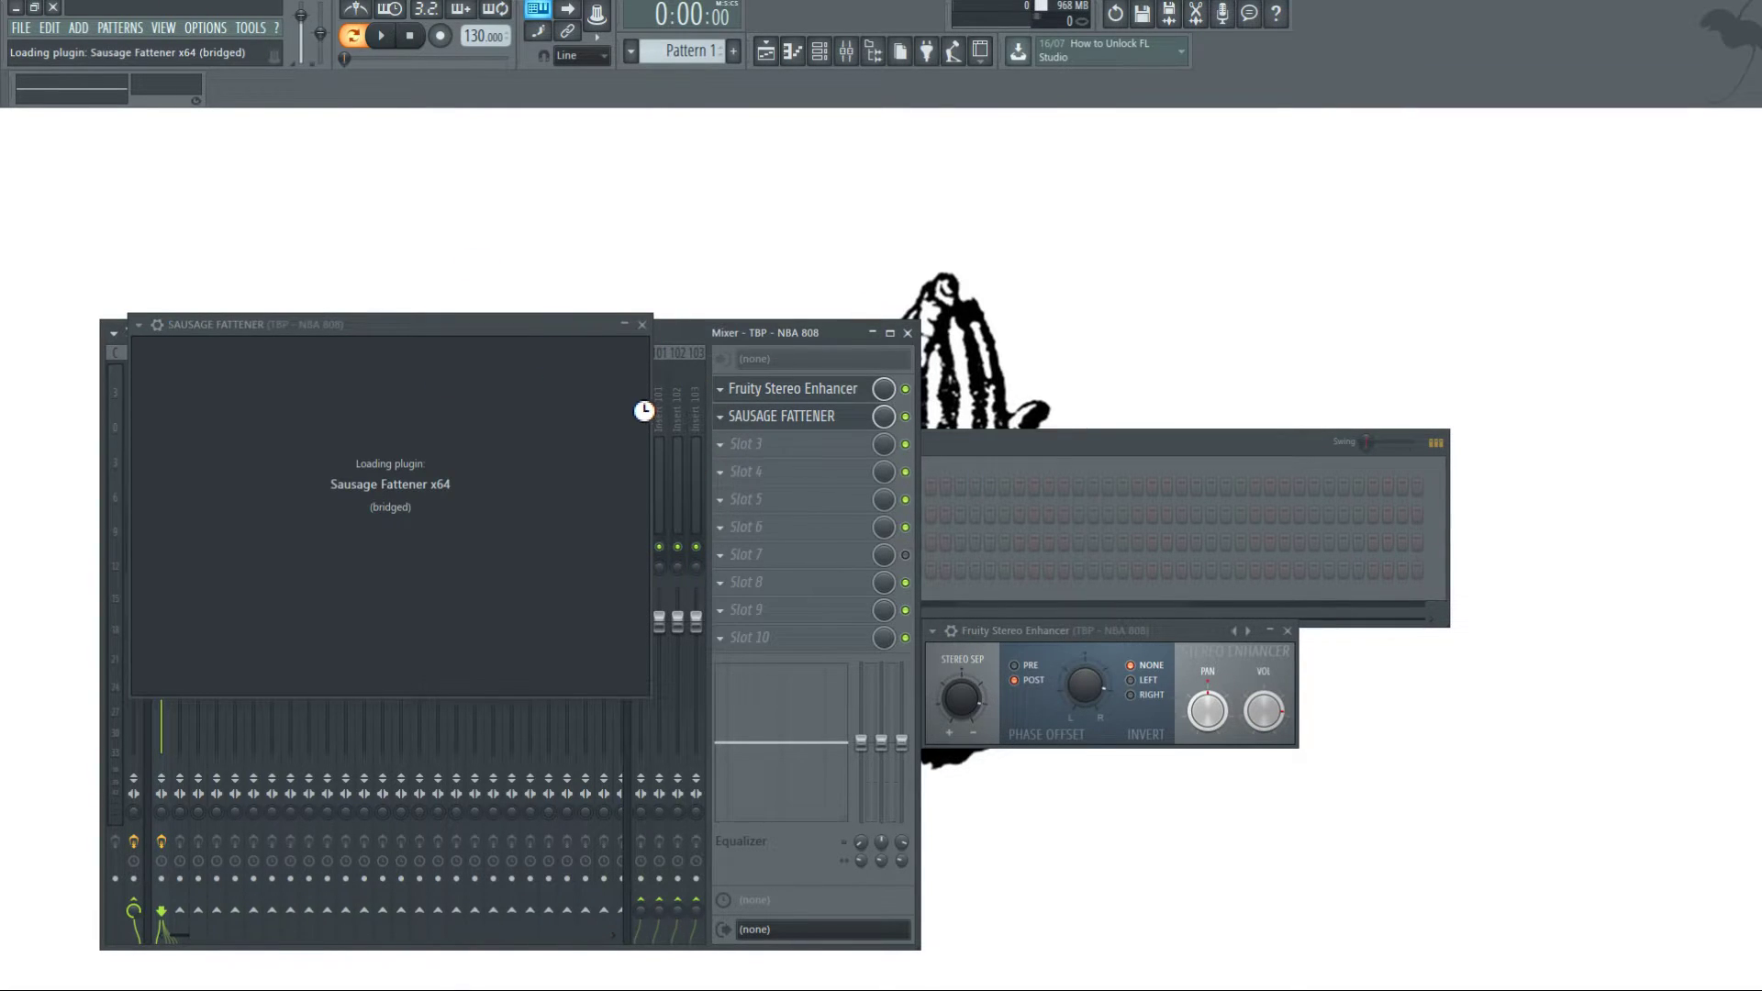
- Move the Sausage Fattener window clear of the first effect slots and turn Fatness to zero and back up
{"action": "left_click_drag", "start_coordinate": [613, 332], "coordinate": [801, 445]}
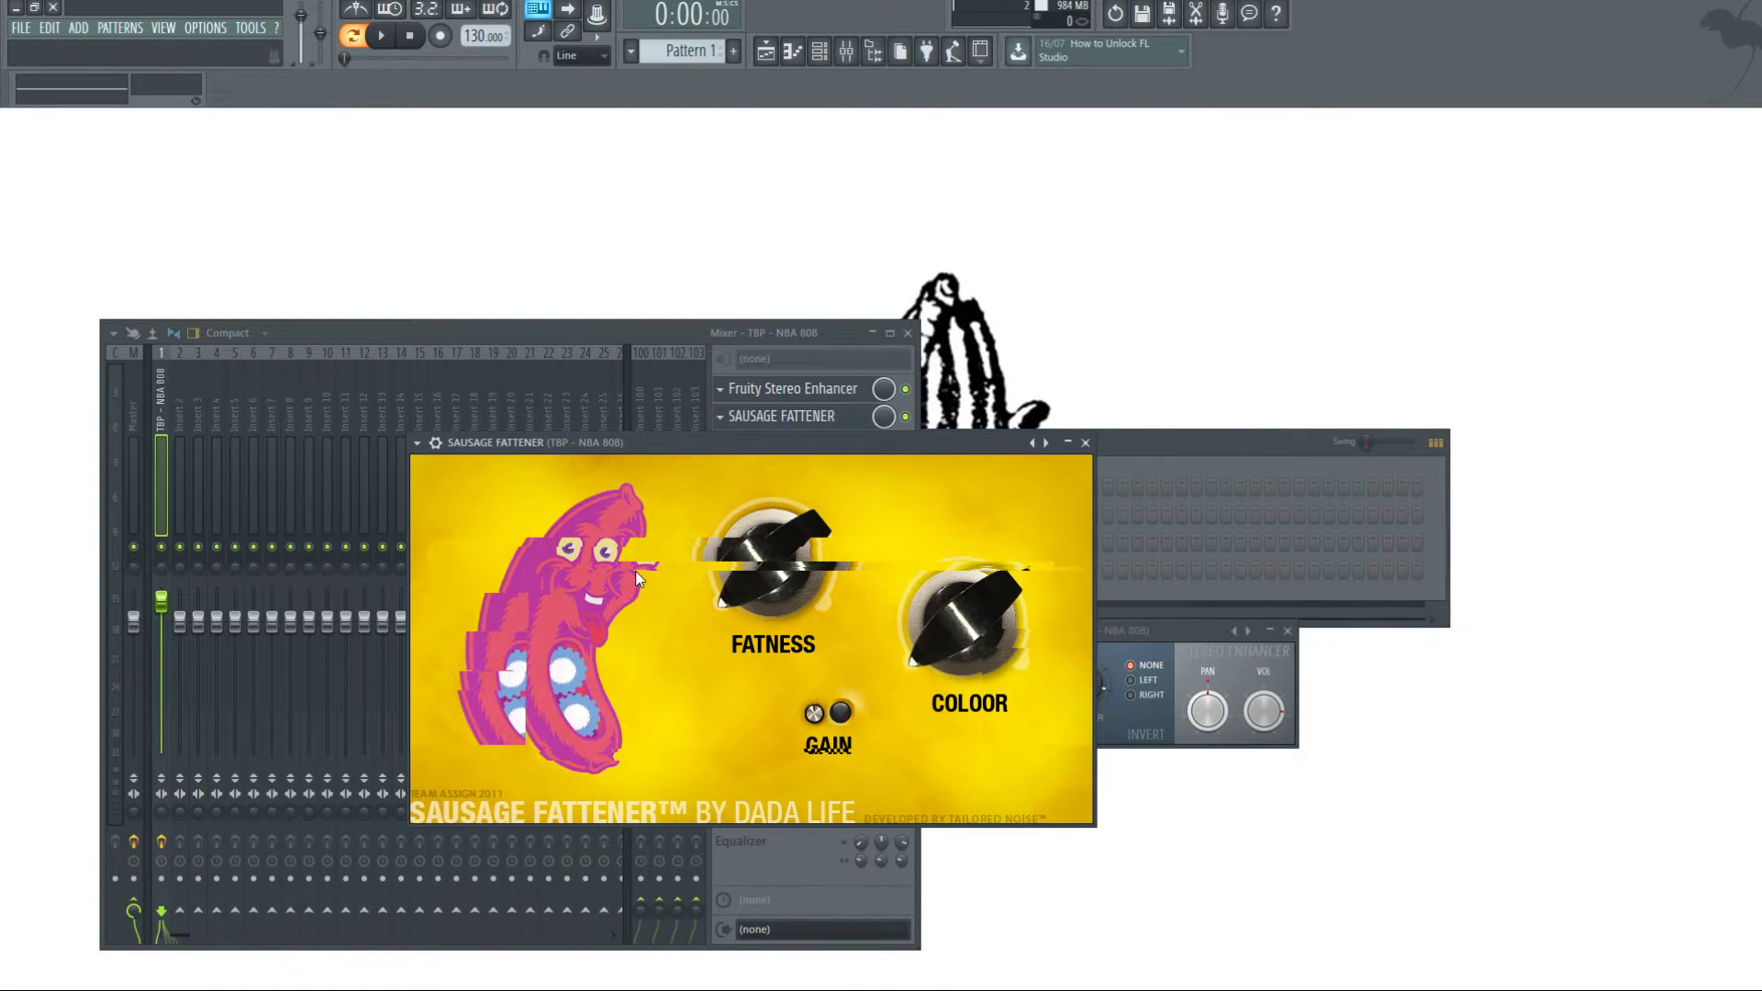
{"action": "mouse_move", "coordinate": [778, 585]}
{"action": "left_mouse_down"}
{"action": "mouse_move", "coordinate": [776, 542]}
{"action": "mouse_move", "coordinate": [769, 565]}
{"action": "left_mouse_up"}
{"action": "left_click_drag", "start_coordinate": [826, 450], "coordinate": [934, 503]}
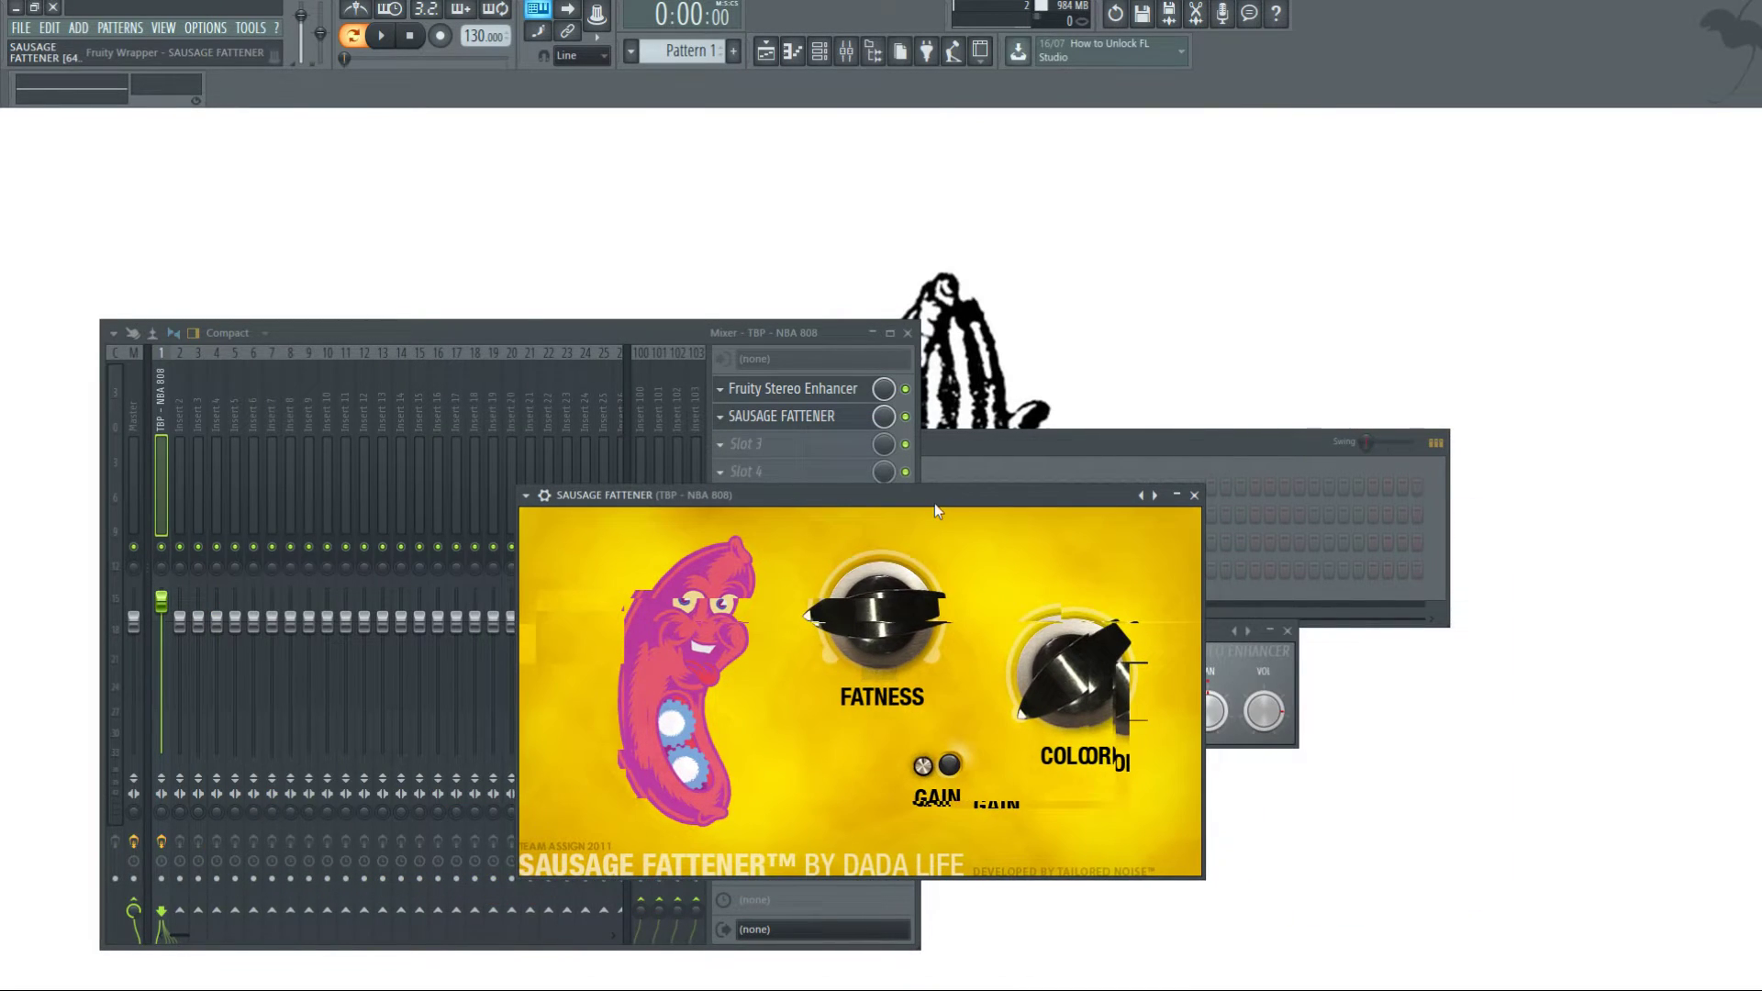
{"action": "left_click_drag", "start_coordinate": [886, 631], "coordinate": [885, 707]}
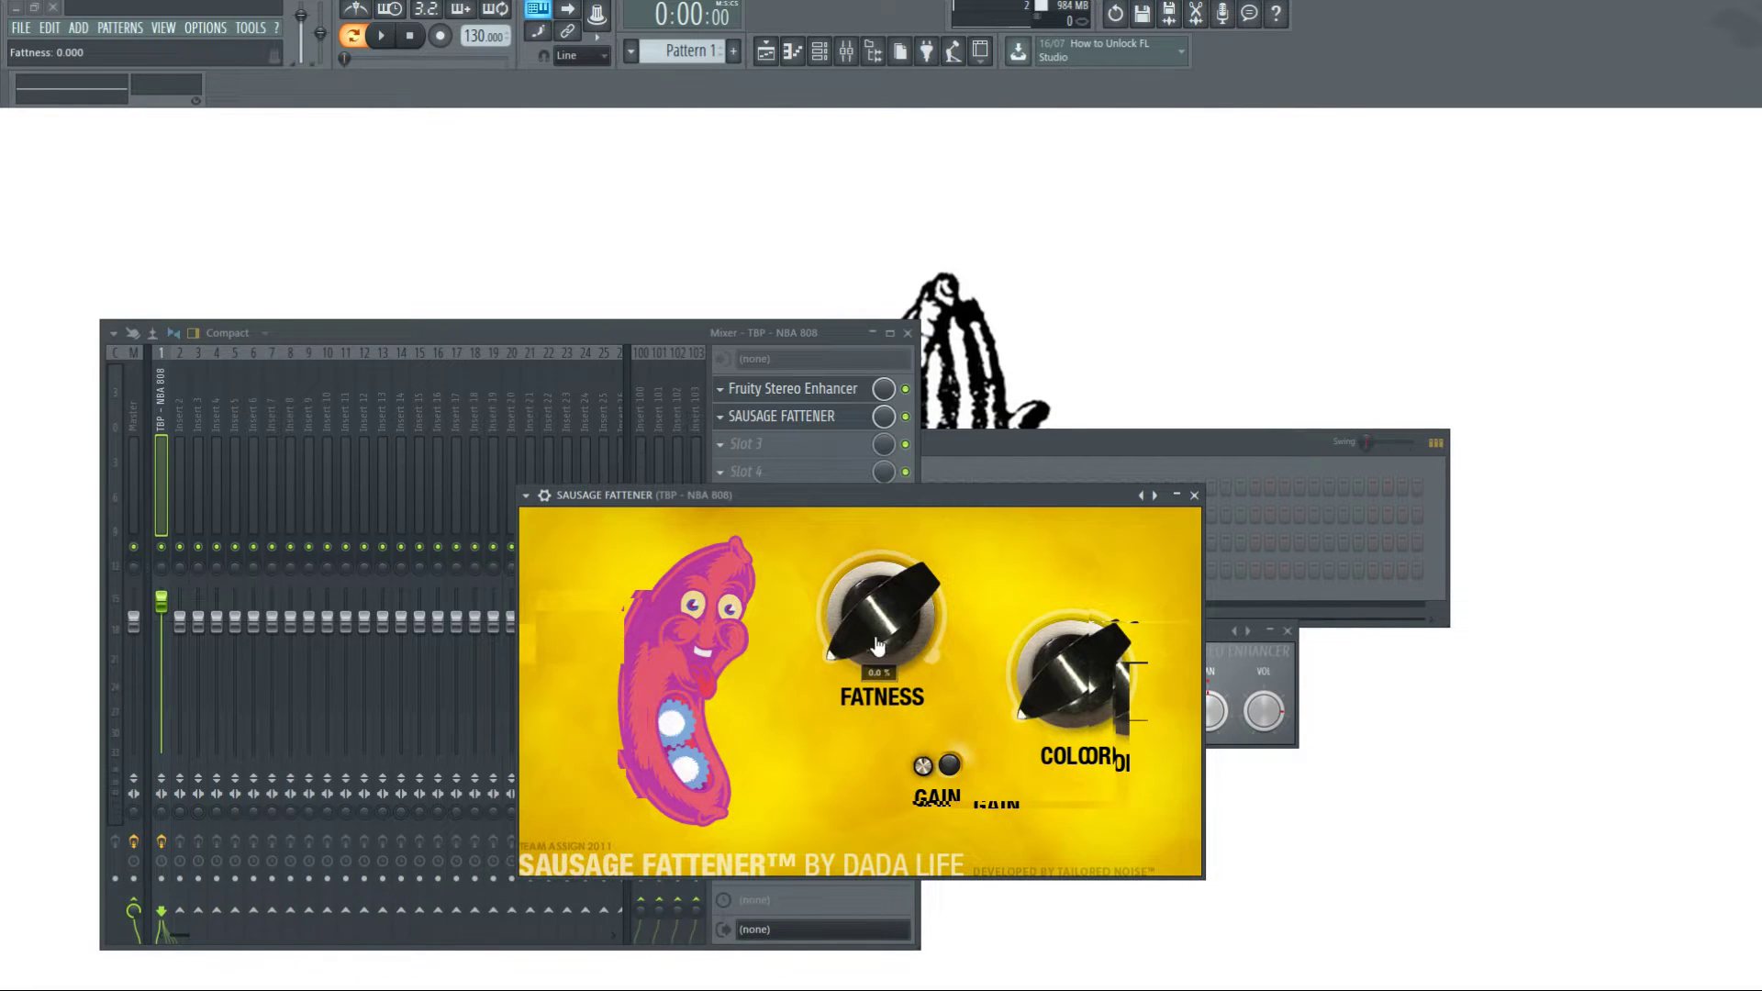
{"action": "left_click_drag", "start_coordinate": [881, 632], "coordinate": [803, 534]}
- Lower the 808 mixer track's fader to 81% (-4.6 dB) while playing the pattern
{"action": "key", "text": "space"}
{"action": "left_click", "coordinate": [340, 565]}
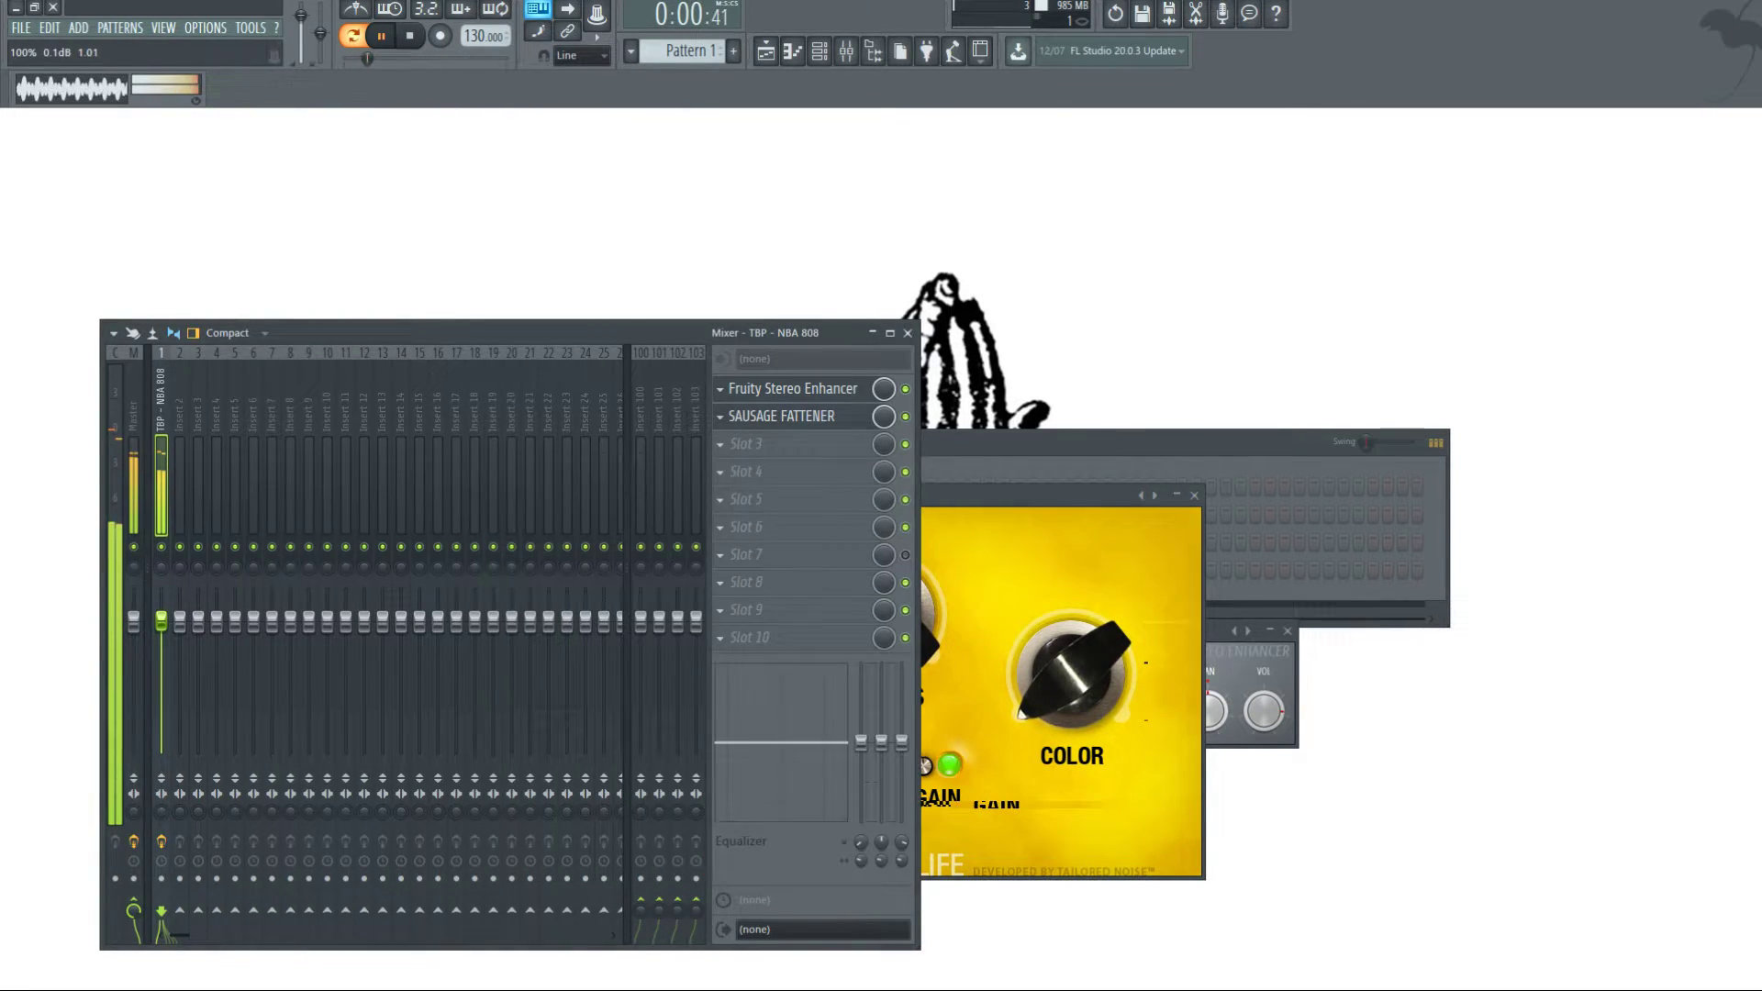
{"action": "left_click_drag", "start_coordinate": [160, 640], "coordinate": [160, 646]}
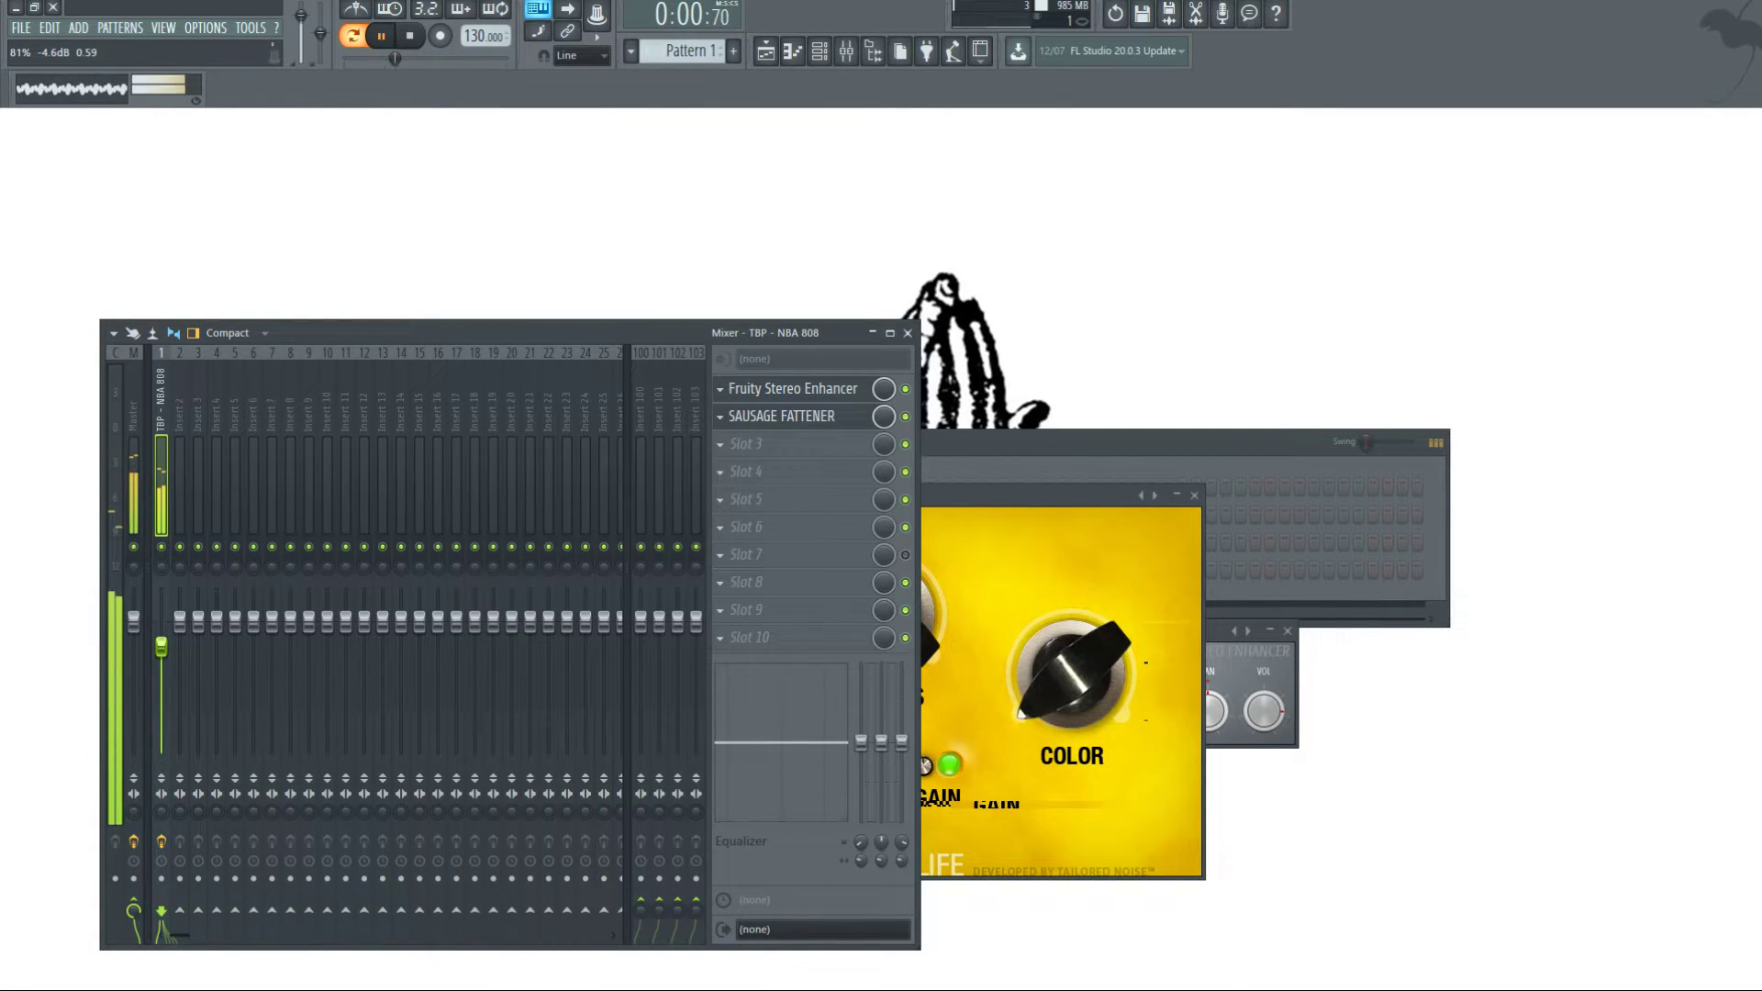
{"action": "key", "text": "space"}
- Reduce Sausage Fattener's Fatness to 23% during playback and nudge the 808 track's fader
{"action": "left_click", "coordinate": [1164, 554]}
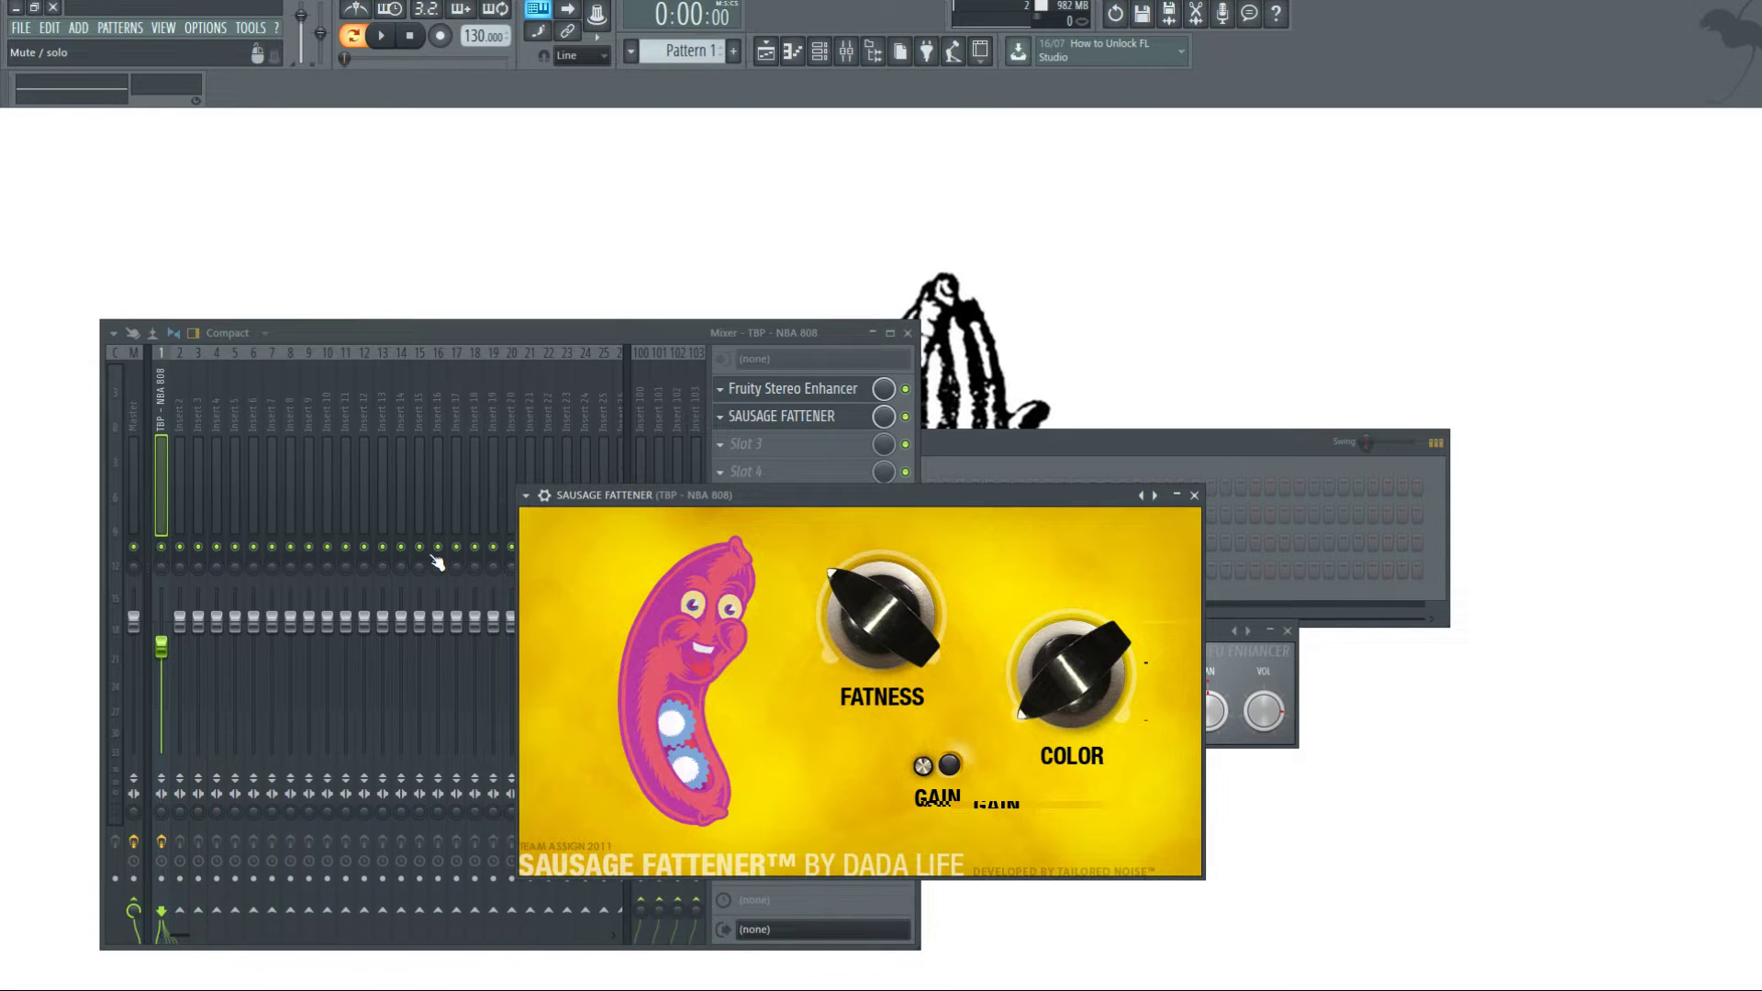
{"action": "key", "text": "space"}
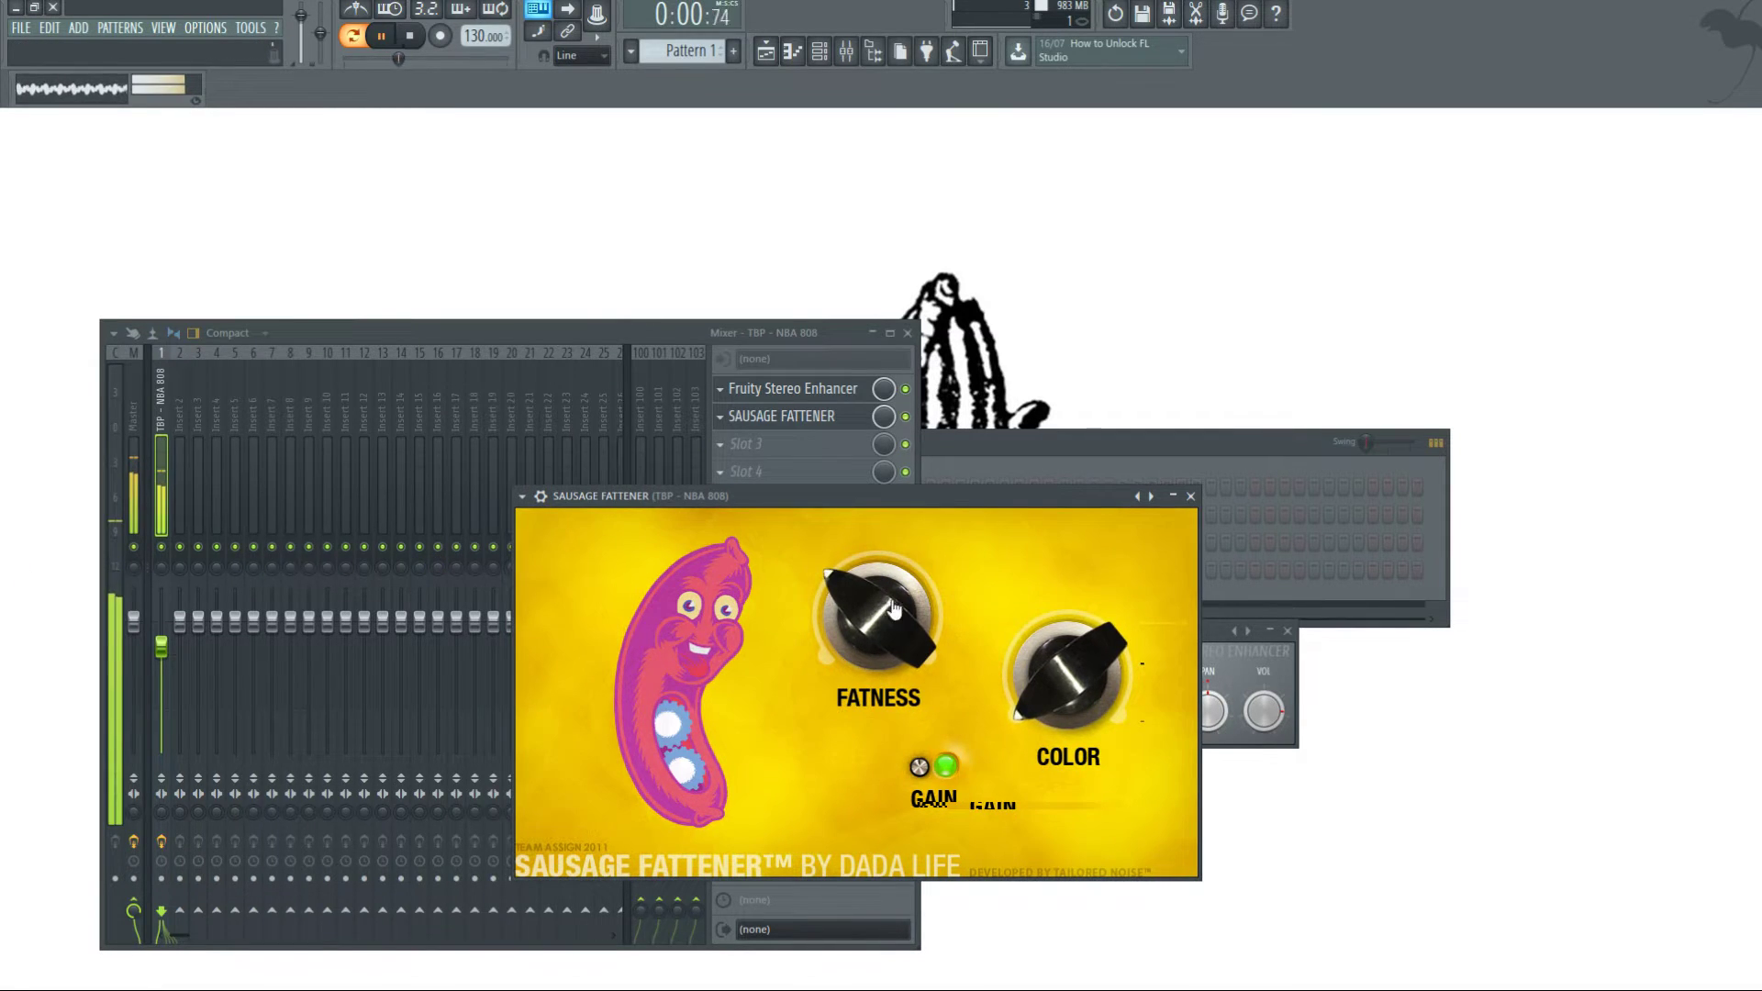
{"action": "left_click_drag", "start_coordinate": [895, 653], "coordinate": [894, 673]}
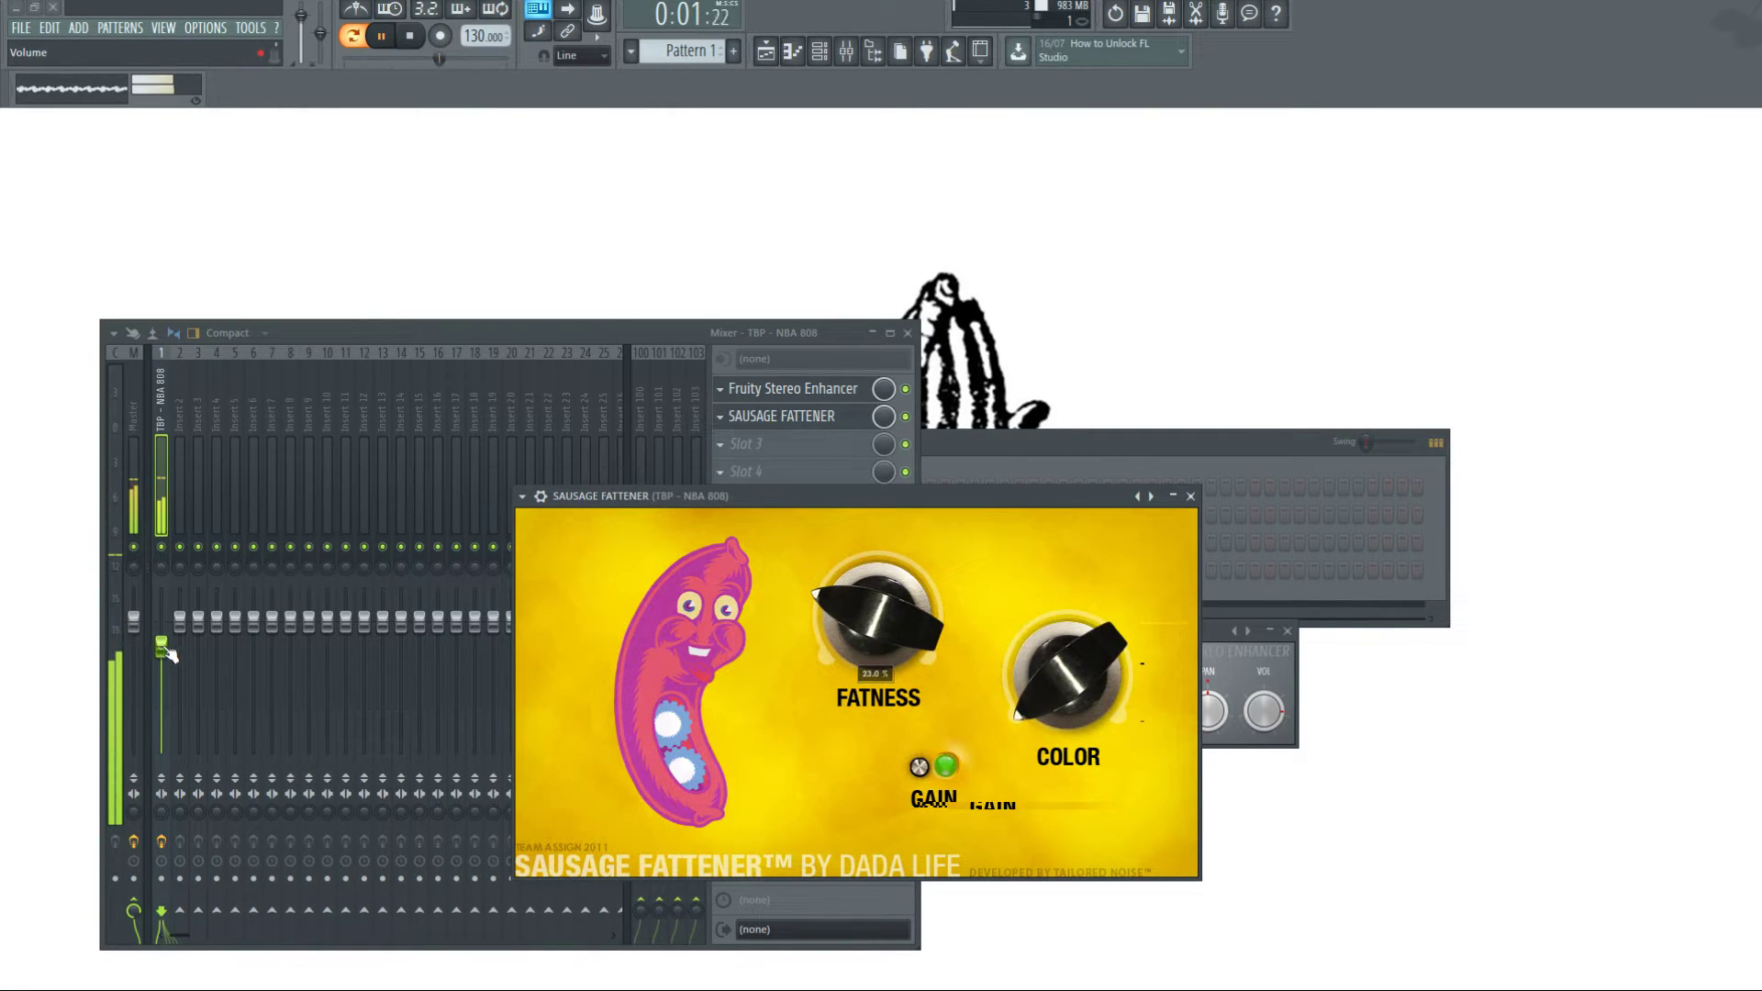
{"action": "left_click_drag", "start_coordinate": [164, 649], "coordinate": [163, 643]}
{"action": "key", "text": "space"}
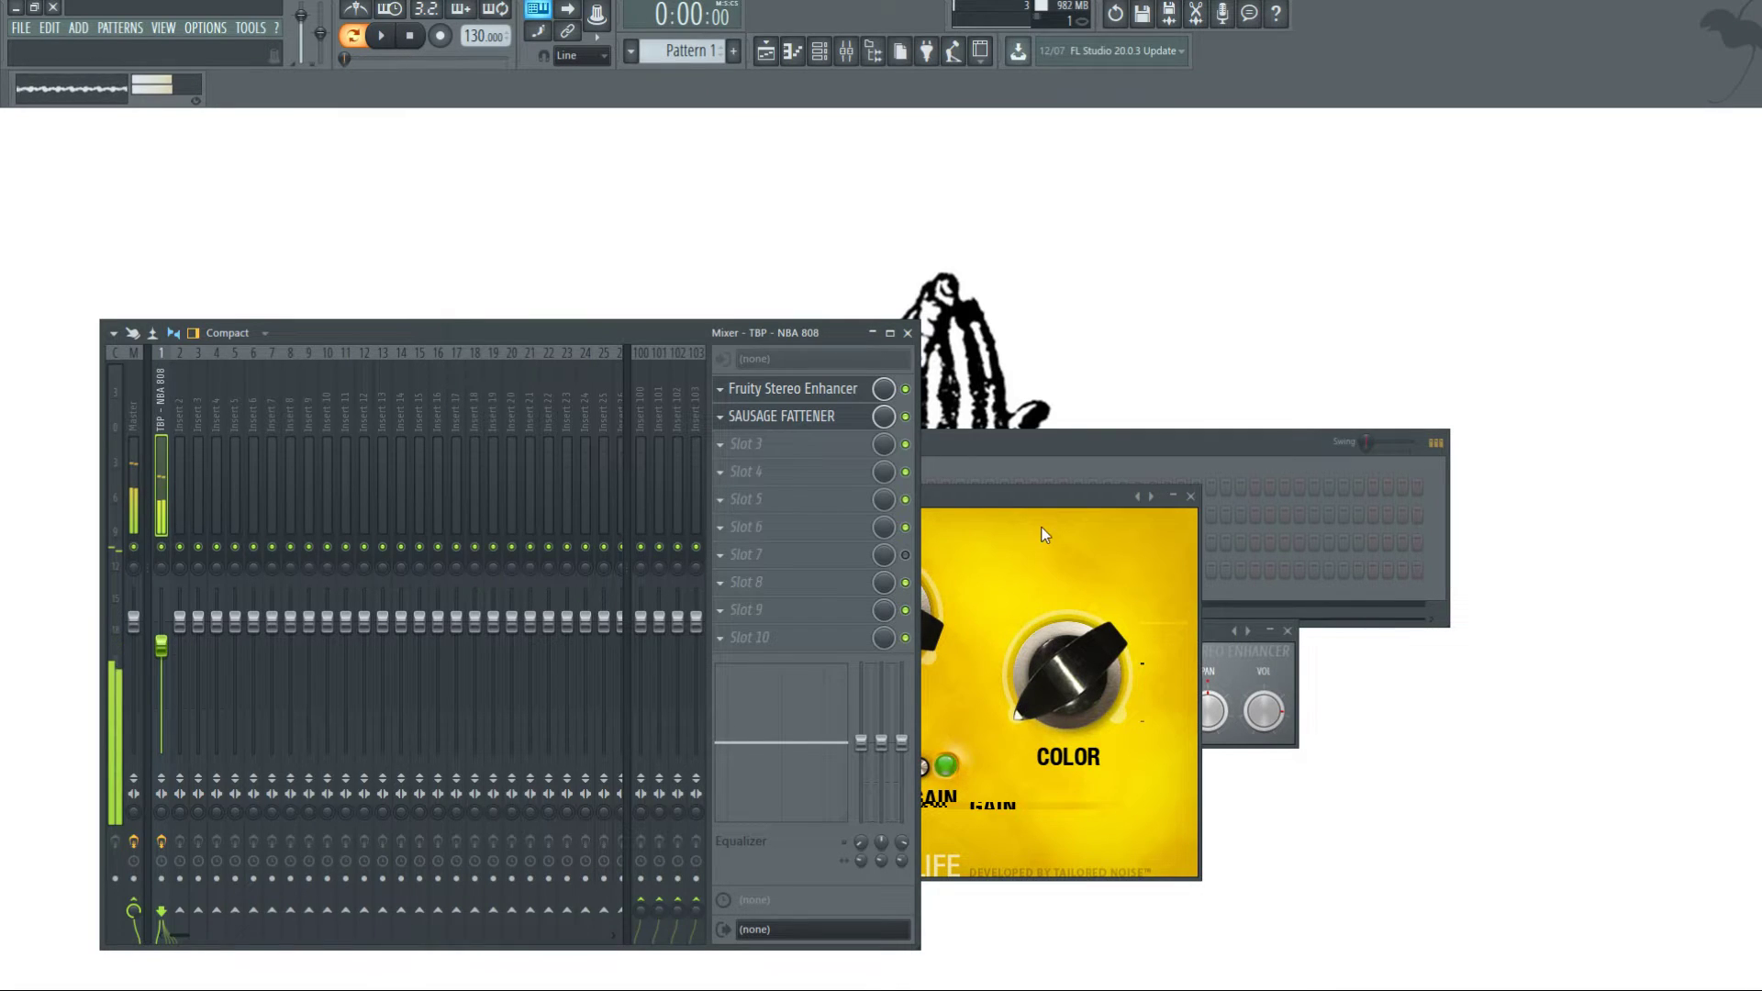
- Raise Sausage Fattener's Color and fine-tune Fatness and the 808 track's level during playback
{"action": "left_click_drag", "start_coordinate": [1064, 670], "coordinate": [1122, 494]}
{"action": "left_click", "coordinate": [1012, 494]}
{"action": "key", "text": "space"}
{"action": "left_click_drag", "start_coordinate": [869, 624], "coordinate": [867, 610]}
{"action": "left_click_drag", "start_coordinate": [162, 645], "coordinate": [162, 638]}
{"action": "left_click_drag", "start_coordinate": [1070, 628], "coordinate": [1070, 620]}
{"action": "left_click", "coordinate": [1028, 472]}
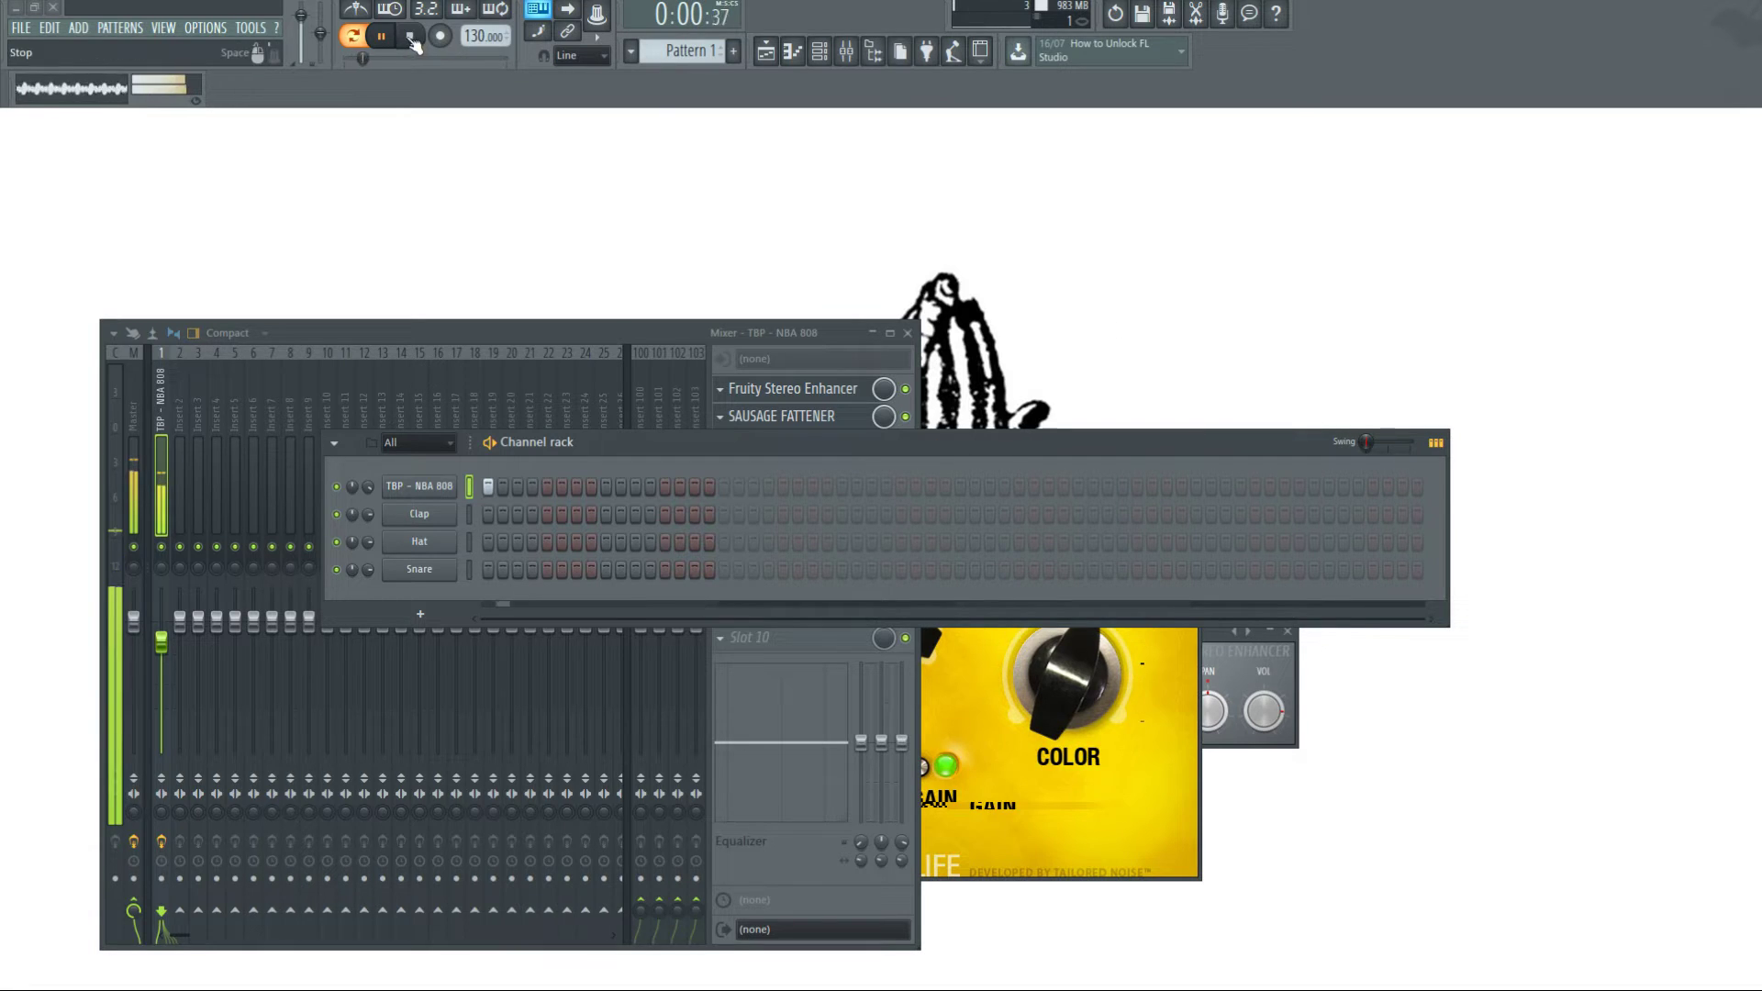
{"action": "key", "text": "space"}
- Move the Channel rack lower and compare the 808 pattern with both mixer effects bypassed and enabled
{"action": "left_click_drag", "start_coordinate": [942, 441], "coordinate": [900, 619]}
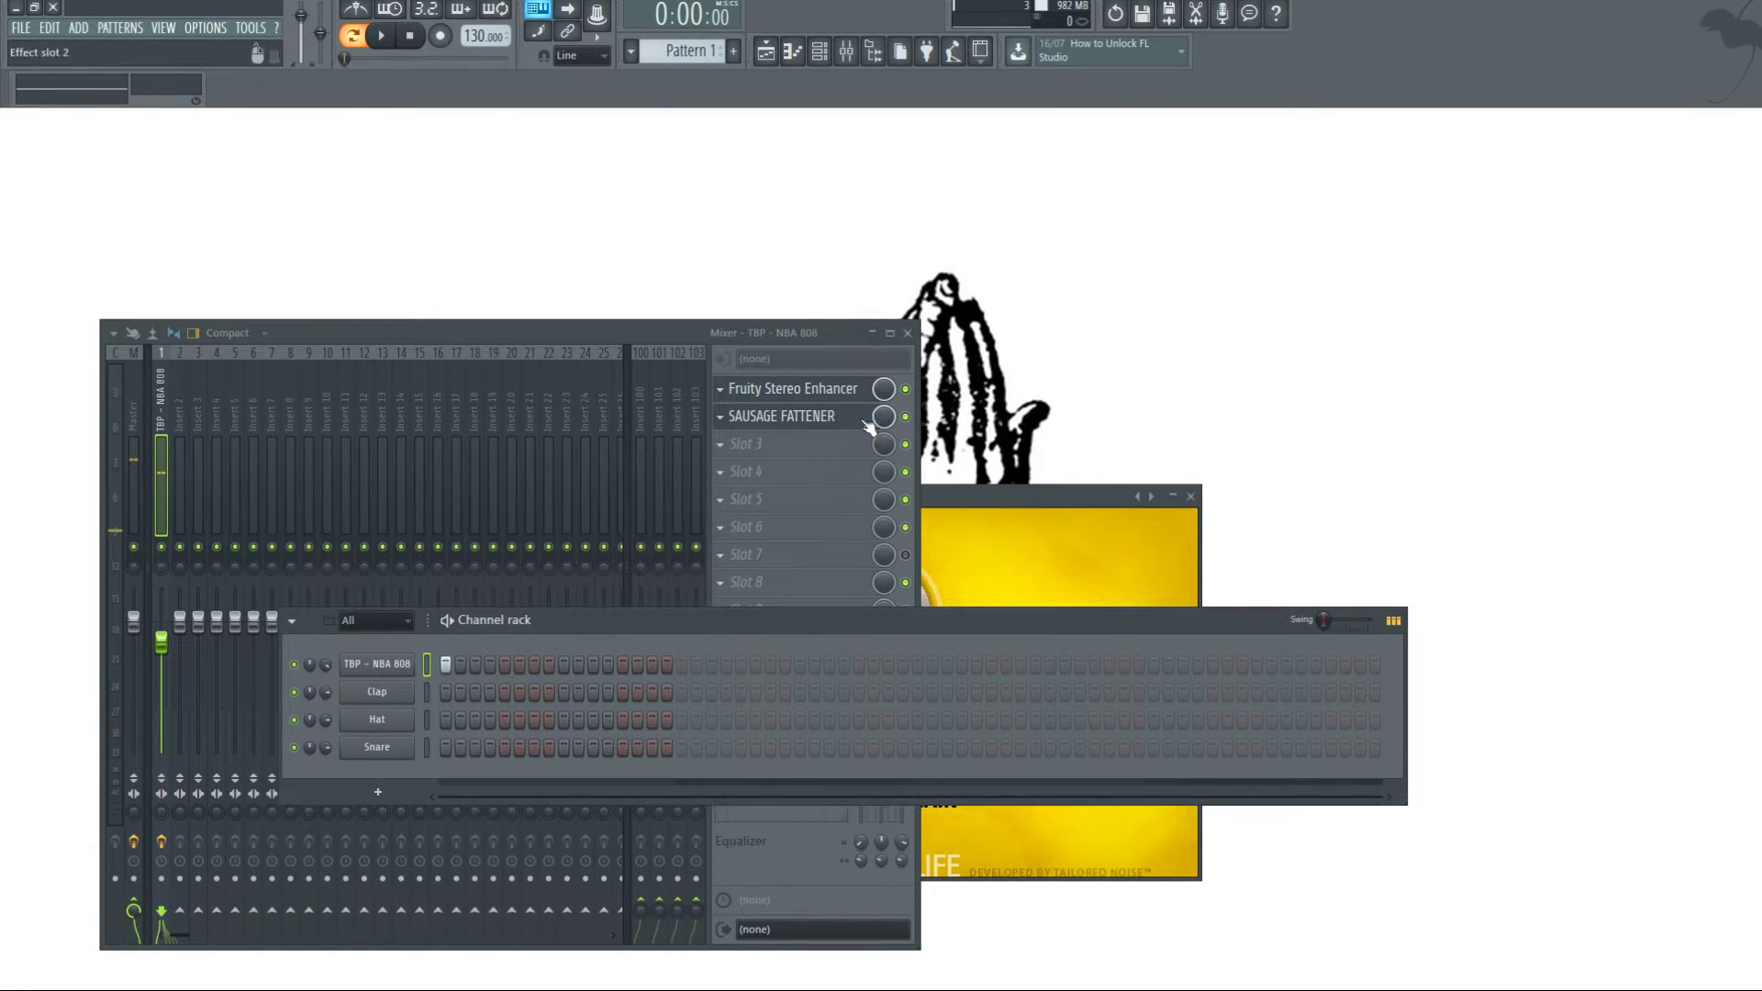
{"action": "left_click", "coordinate": [906, 389]}
{"action": "key", "text": "space"}
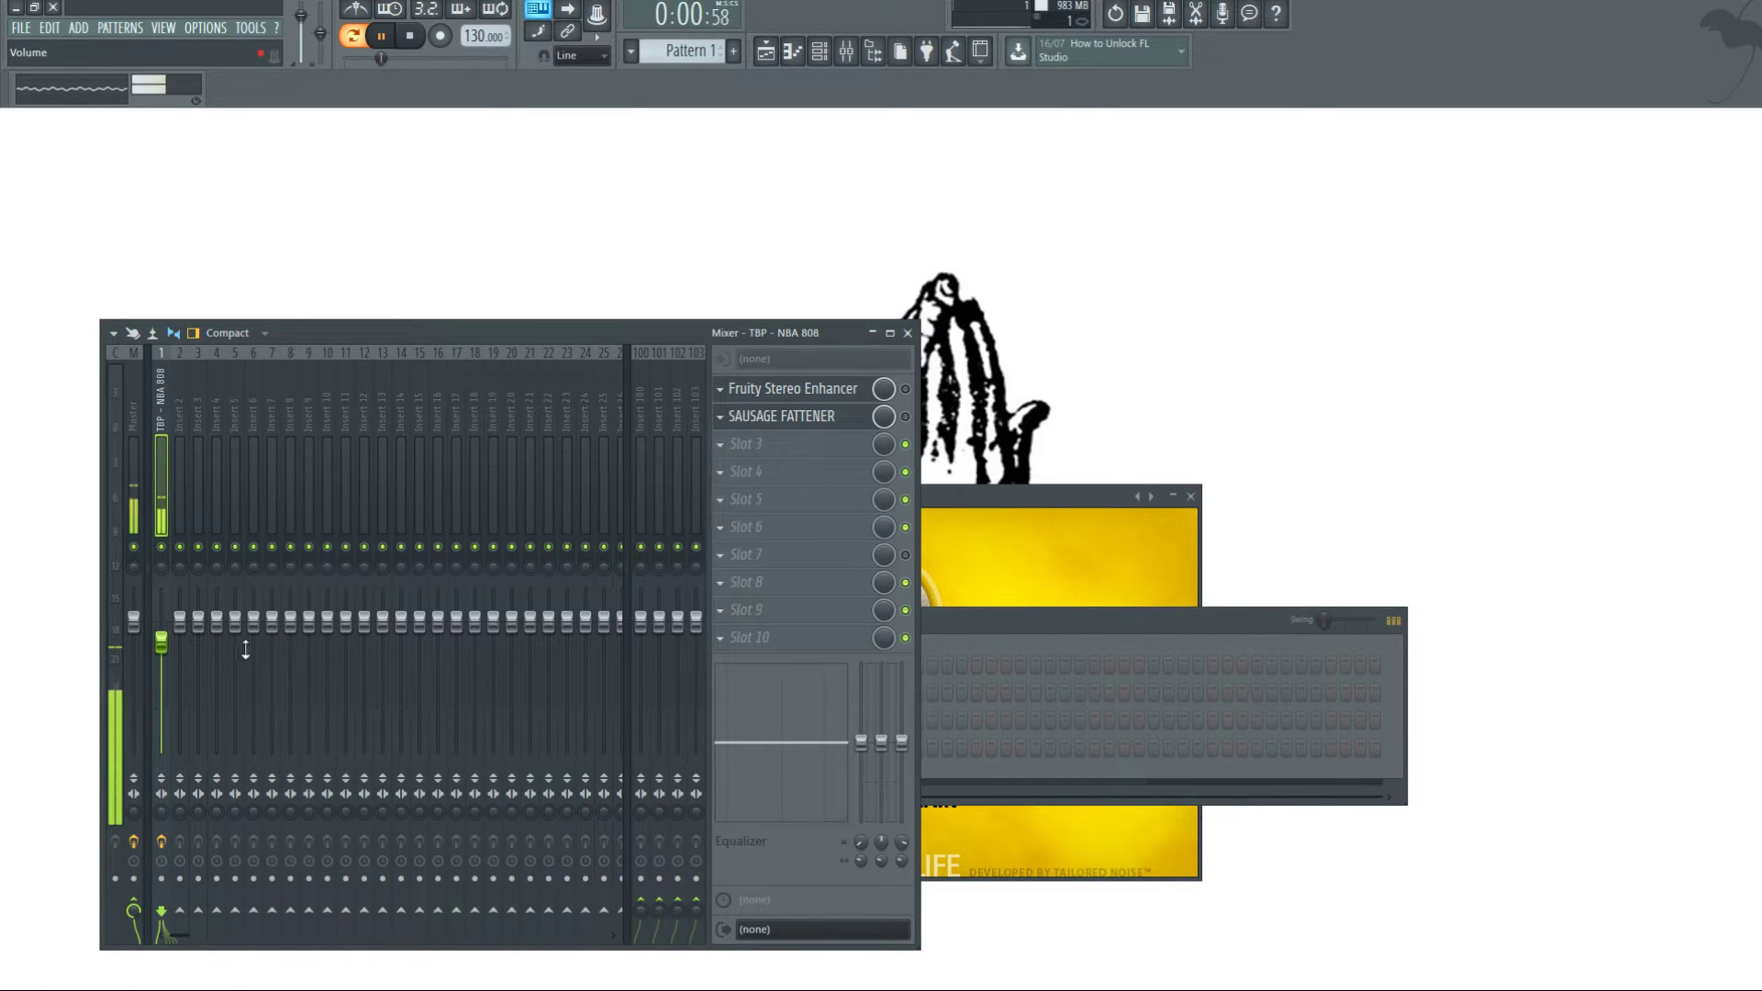
{"action": "left_click", "coordinate": [413, 41]}
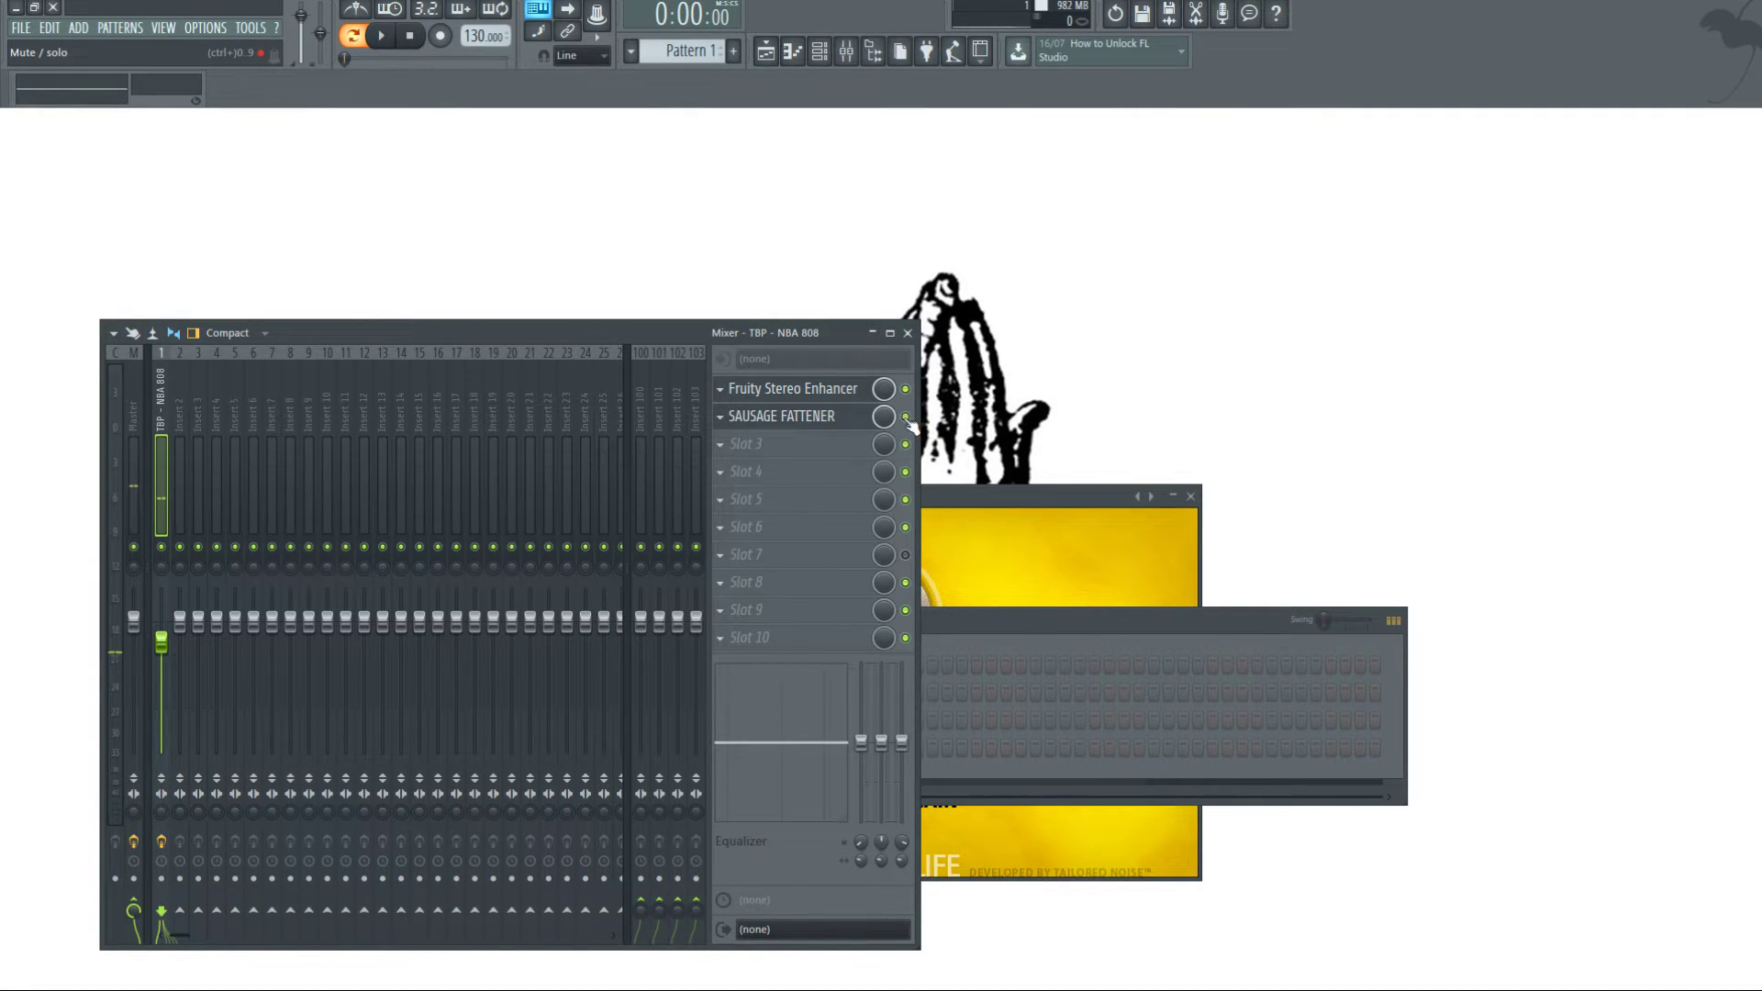
{"action": "key", "text": "space"}
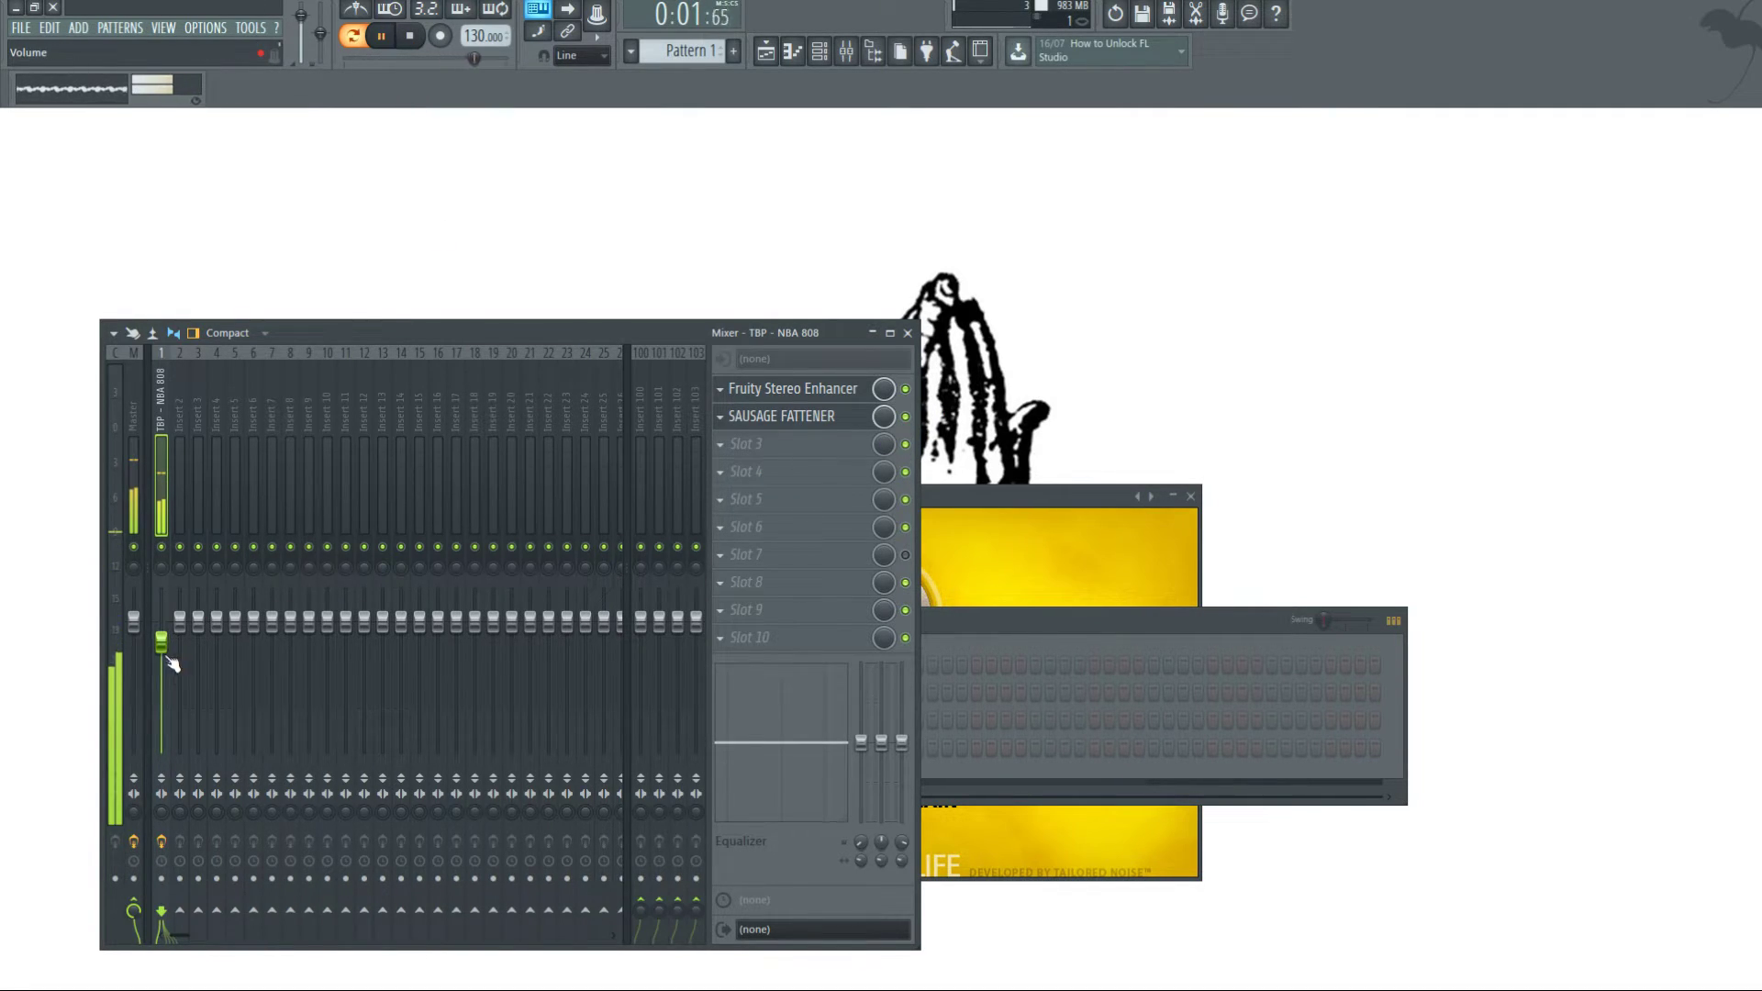
- Raise the 808 track's fader slightly during playback and undo the stray mixer change
{"action": "left_click_drag", "start_coordinate": [169, 661], "coordinate": [168, 646]}
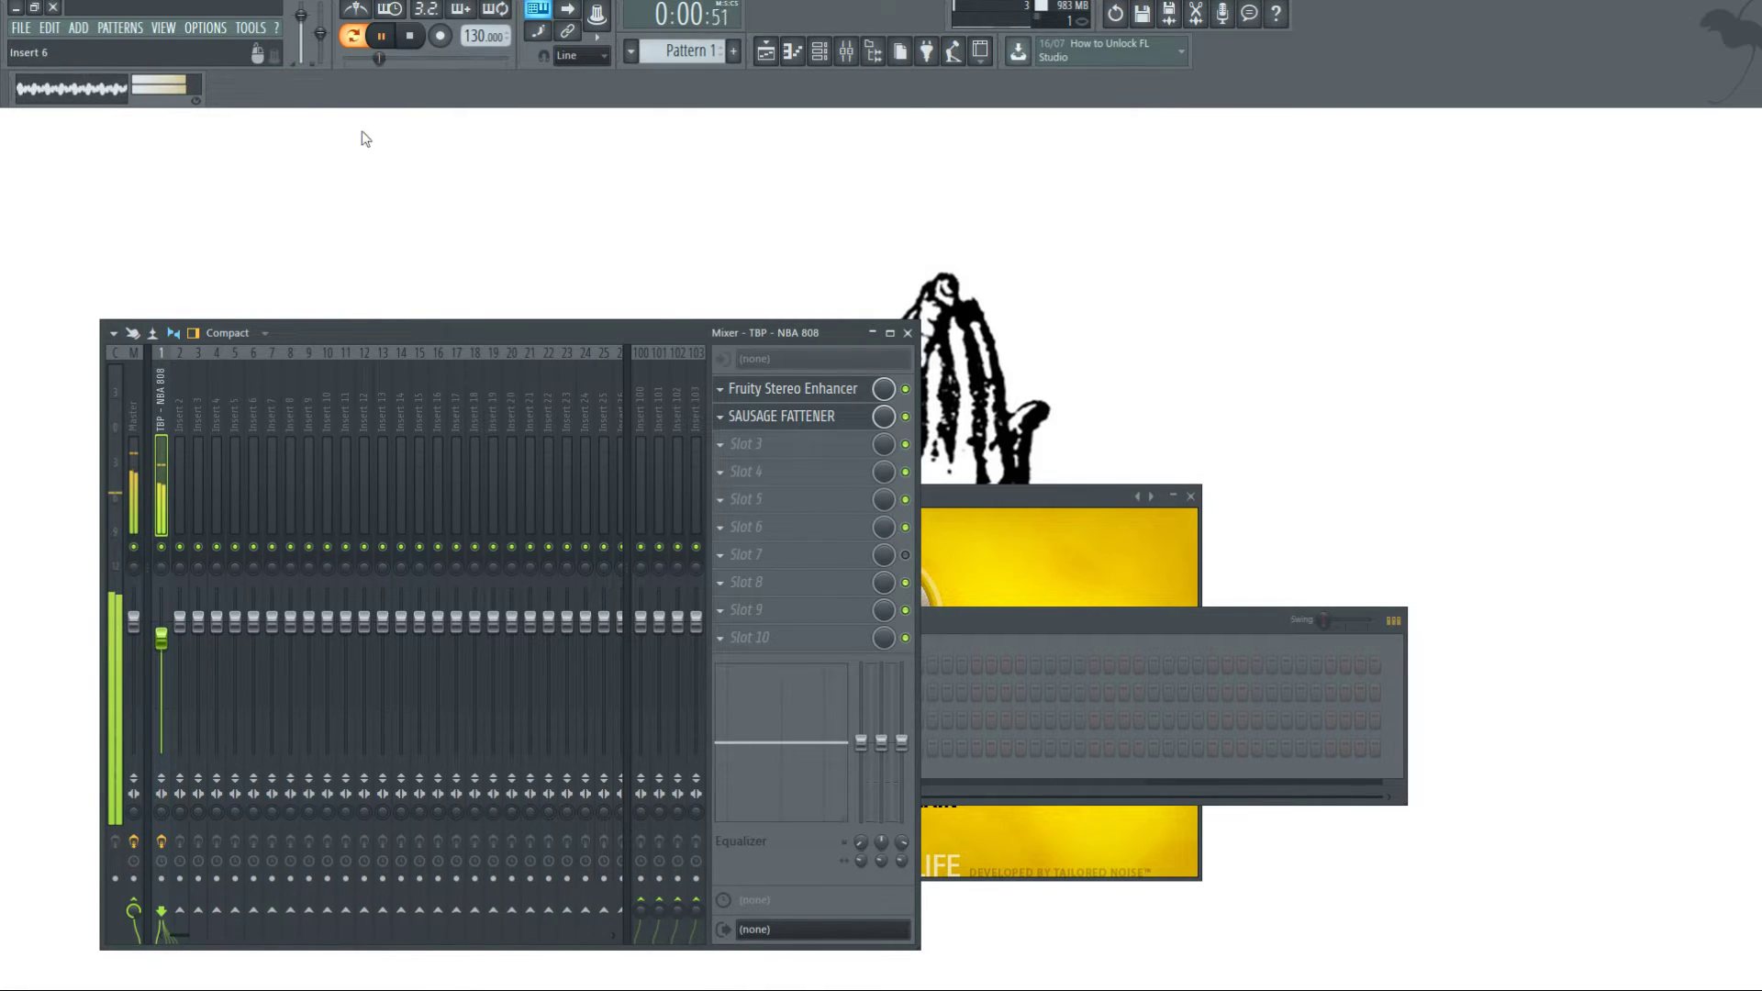
{"action": "key", "text": "space"}
{"action": "left_click_drag", "start_coordinate": [162, 811], "coordinate": [161, 753]}
{"action": "key", "text": "ctrl+z"}
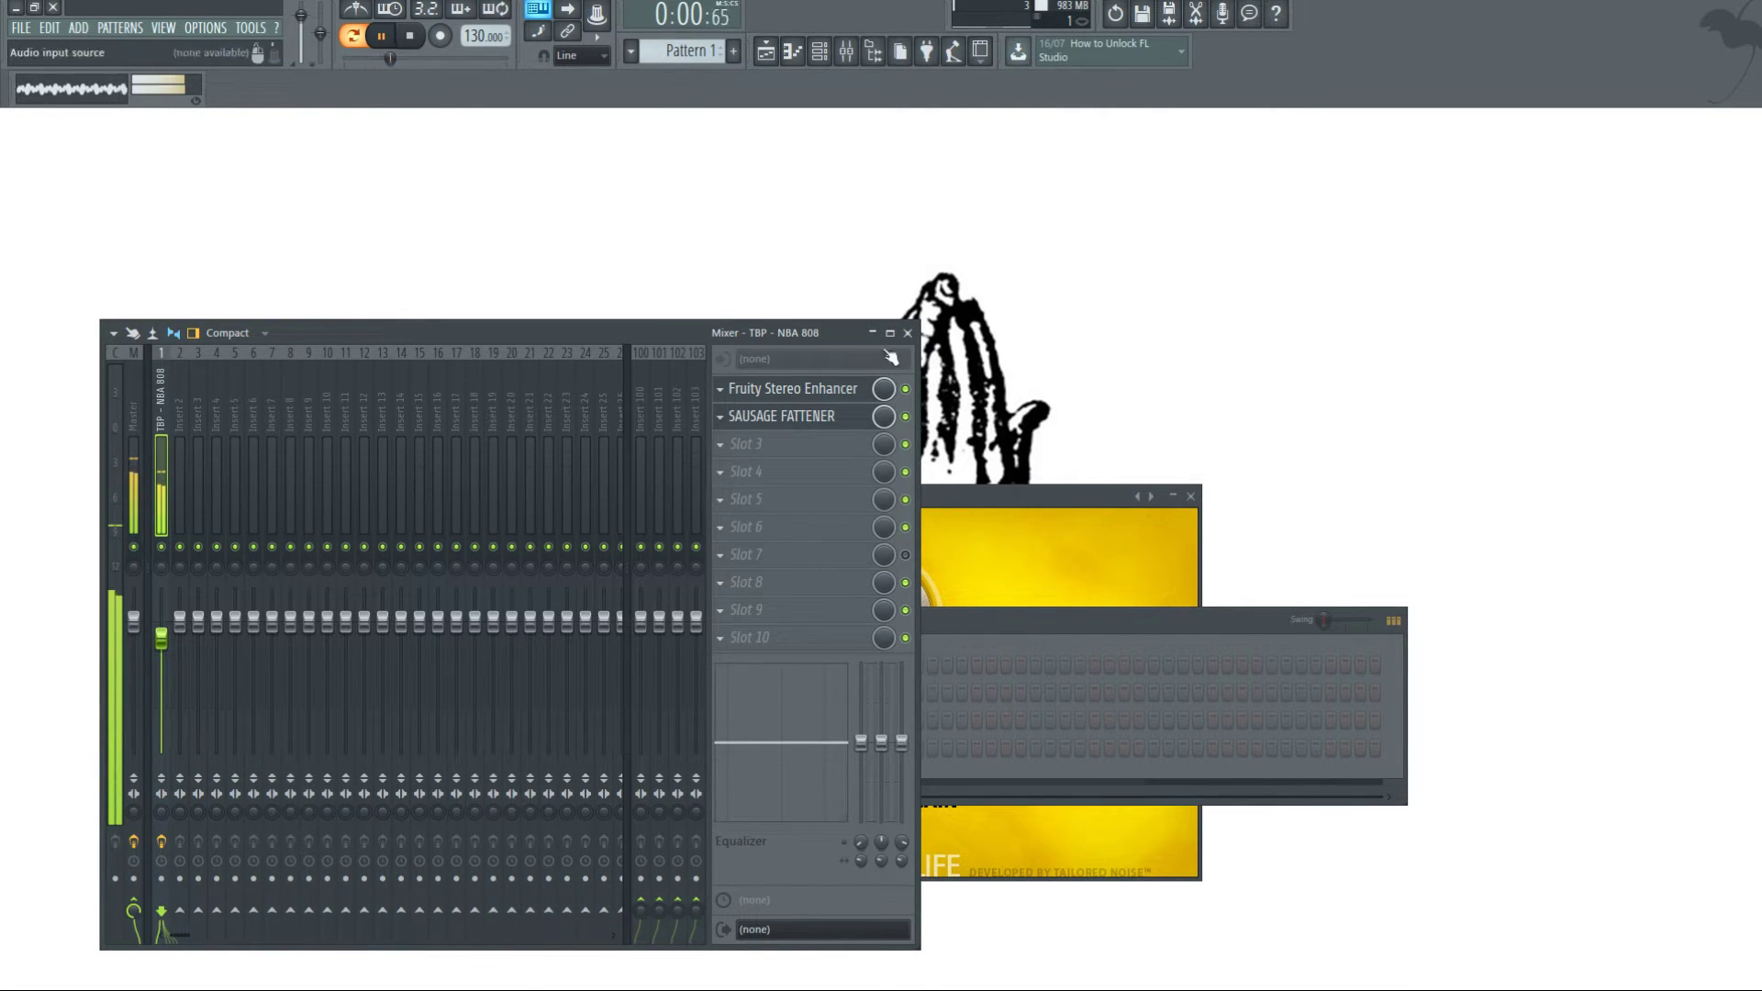
- Load Fruity parametric EQ 2 in effect slot 3 and pull its low-pass band down in frequency
{"action": "left_click", "coordinate": [774, 450]}
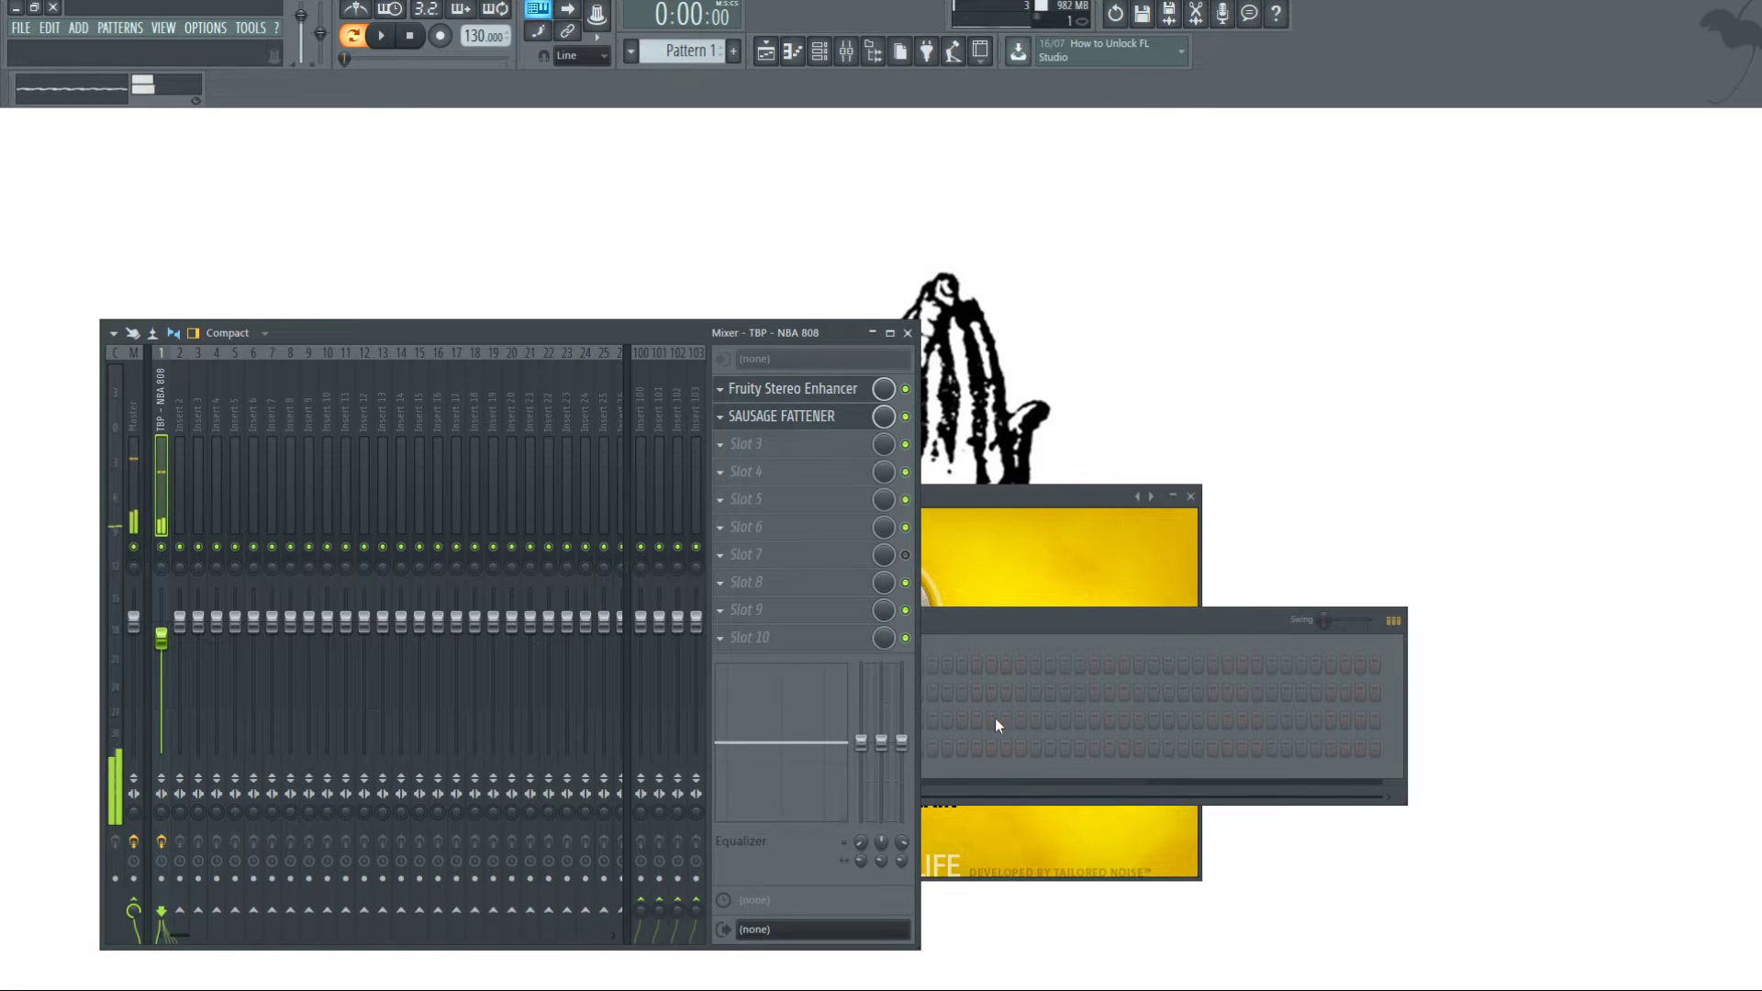
{"action": "left_click", "coordinate": [999, 778]}
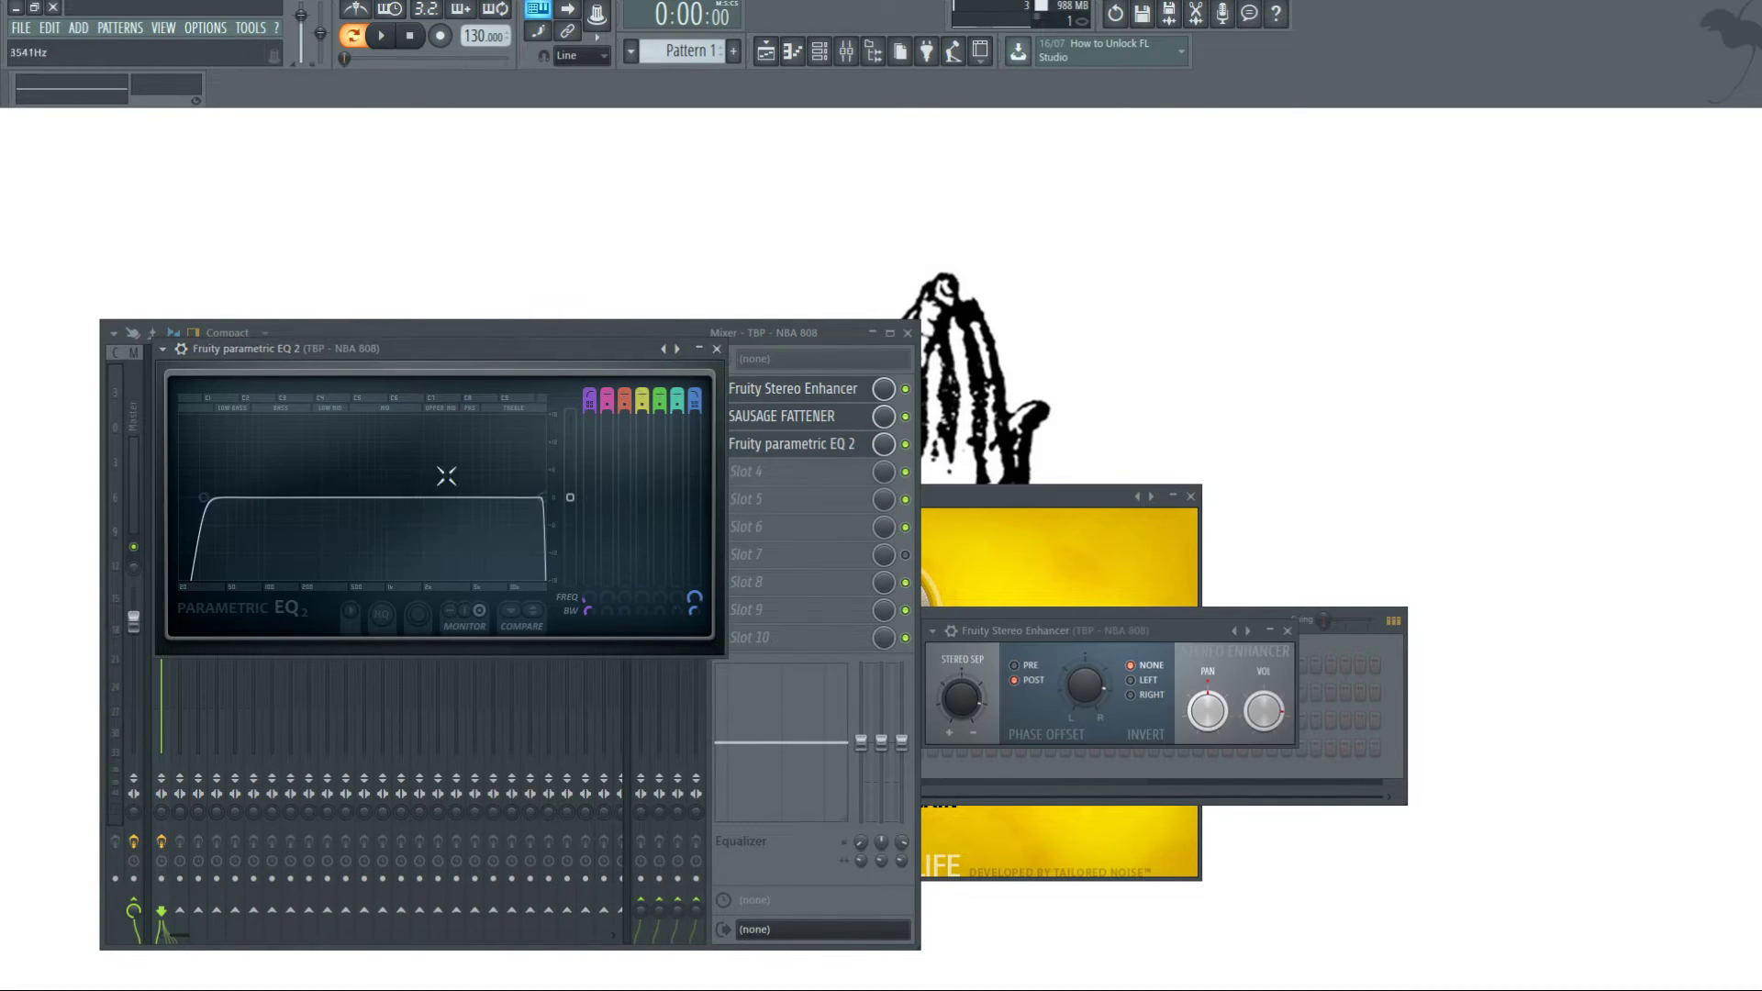
{"action": "left_click_drag", "start_coordinate": [542, 497], "coordinate": [496, 507]}
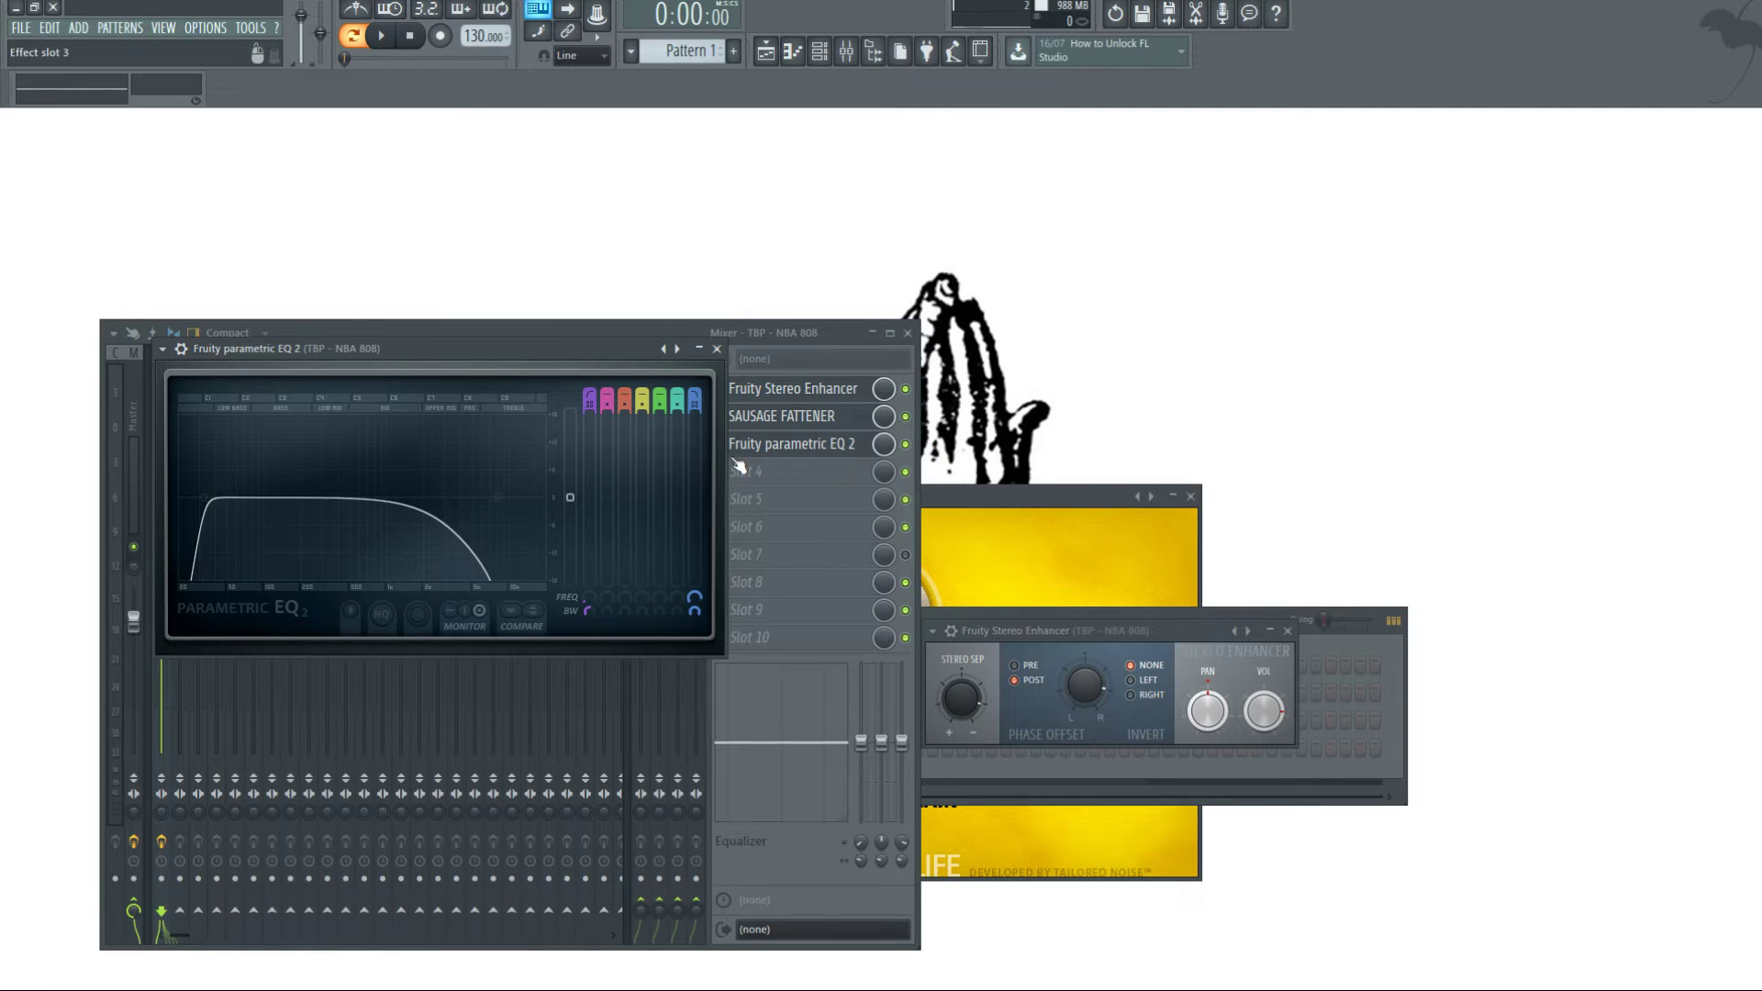
{"action": "left_click_drag", "start_coordinate": [500, 499], "coordinate": [478, 497]}
- Shift the EQ's low-cut band lower, set its low-pass band to 766 Hz, and listen to the 808 pattern
{"action": "left_click_drag", "start_coordinate": [204, 497], "coordinate": [192, 497]}
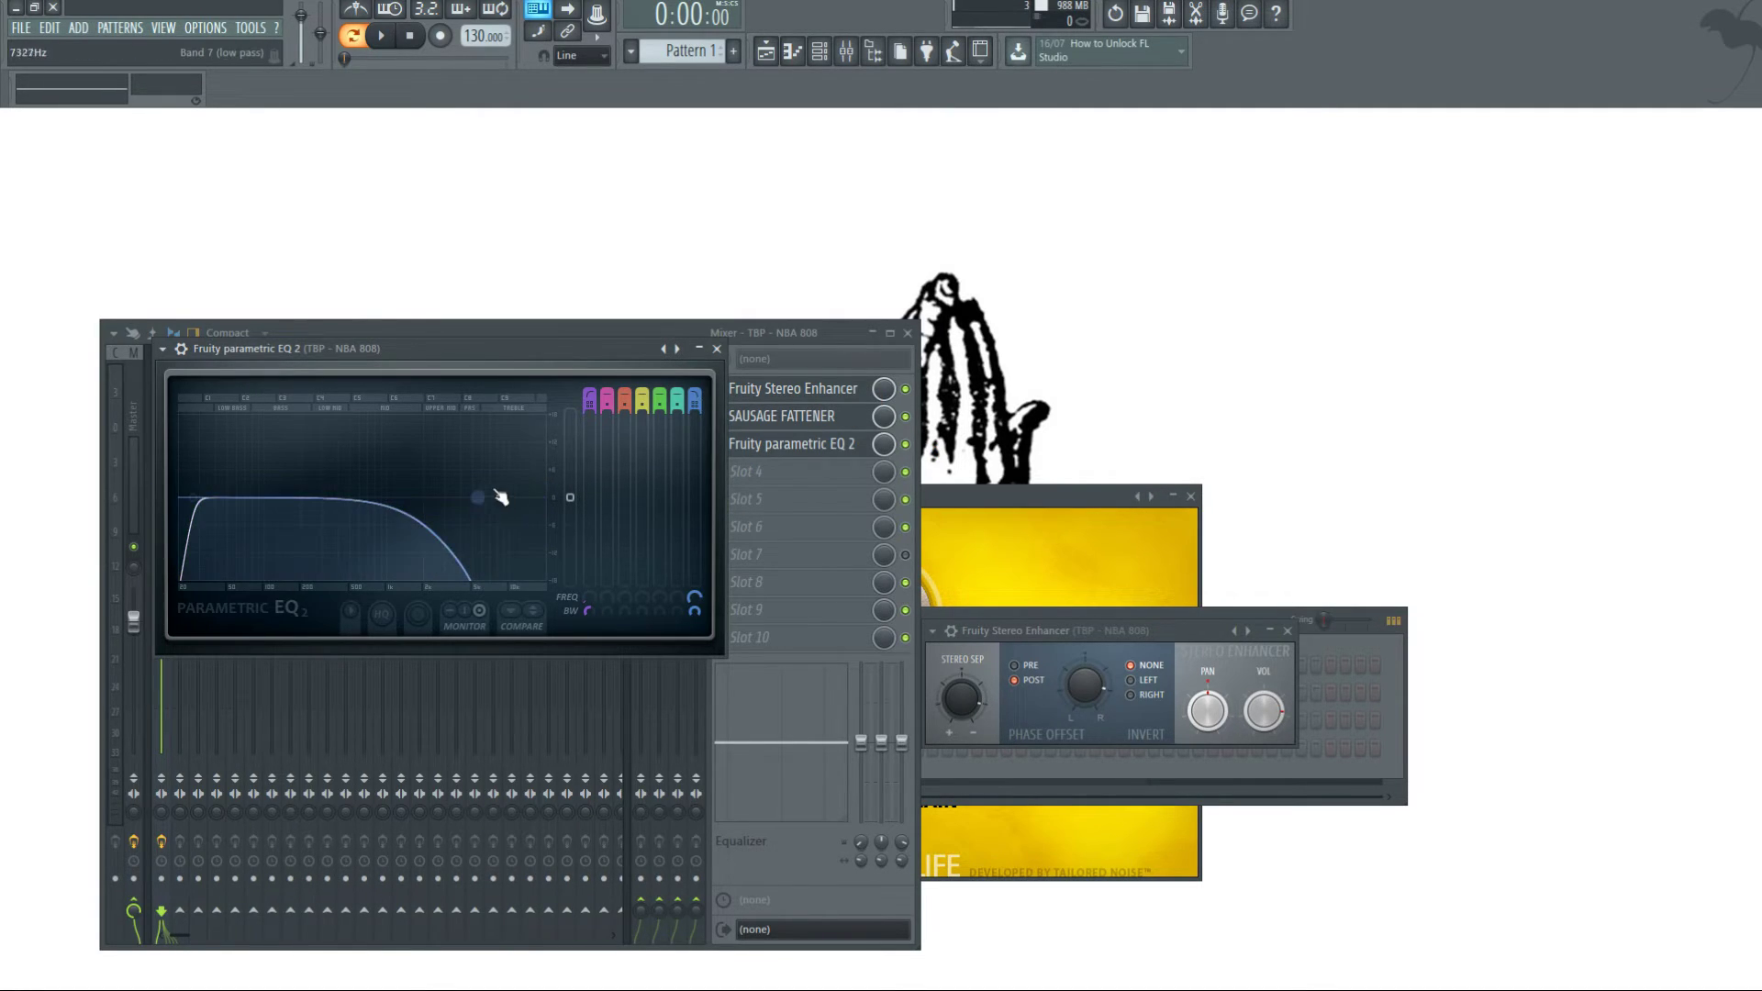
{"action": "left_click_drag", "start_coordinate": [501, 497], "coordinate": [373, 497]}
{"action": "key", "text": "space"}
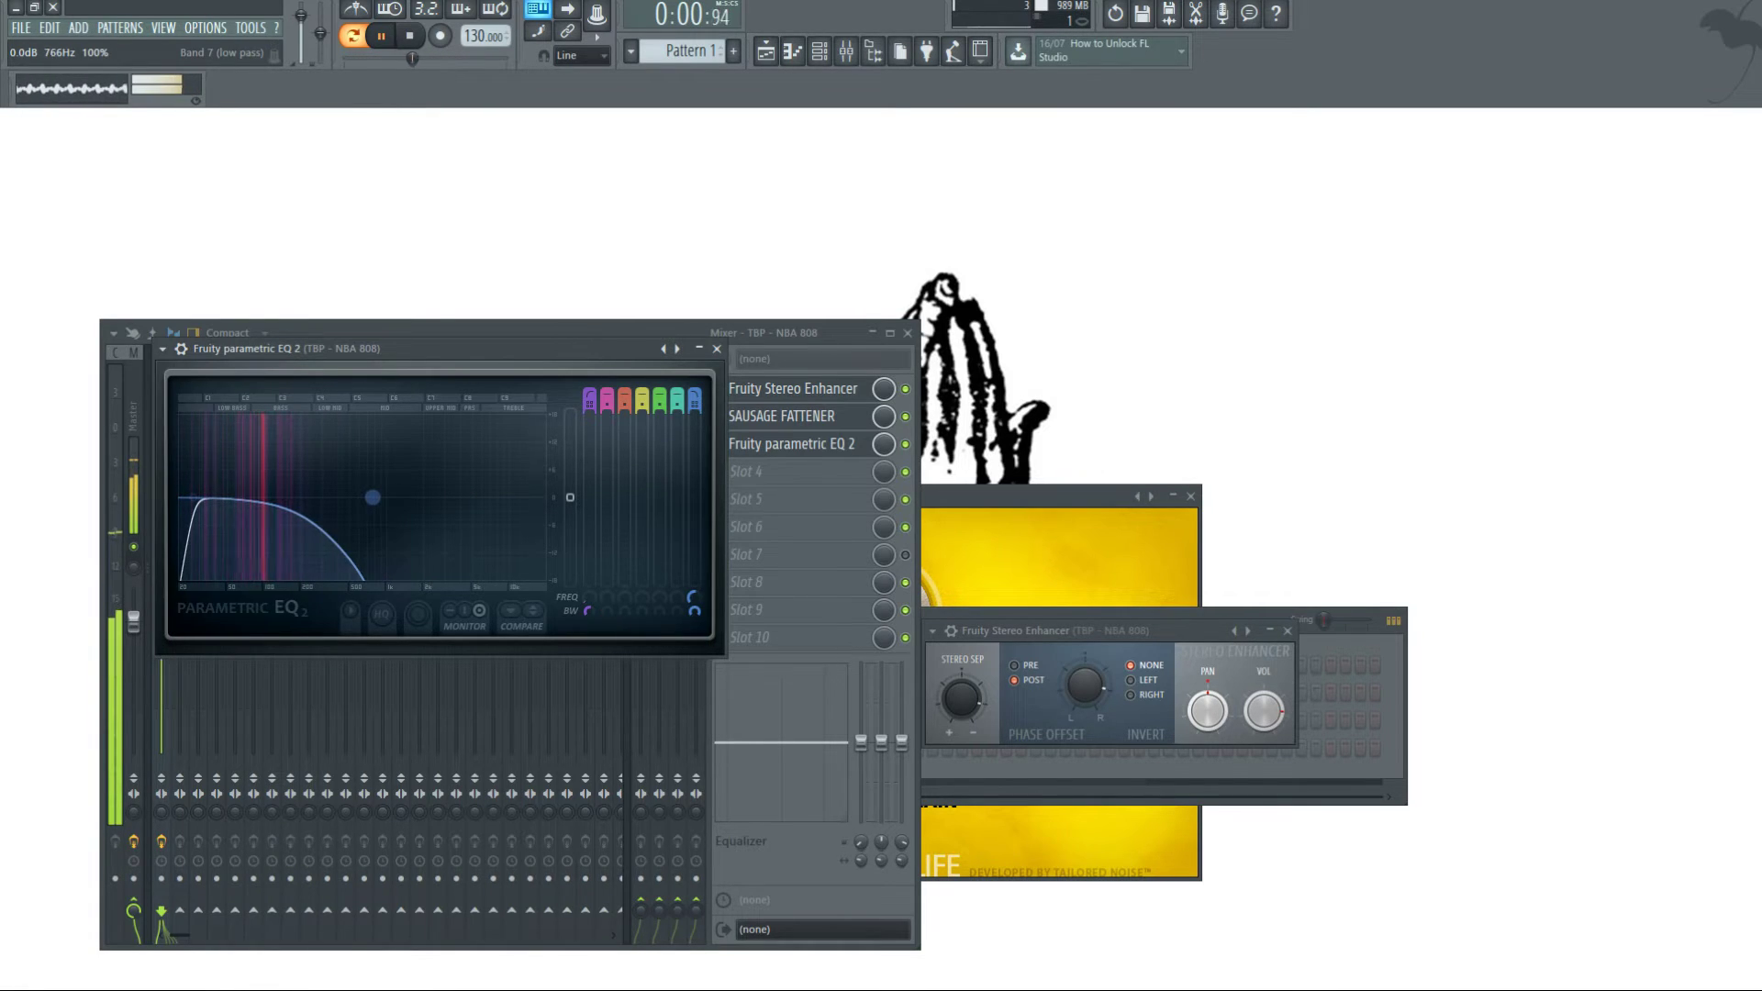
{"action": "key", "text": "space"}
{"action": "left_click", "coordinate": [826, 450]}
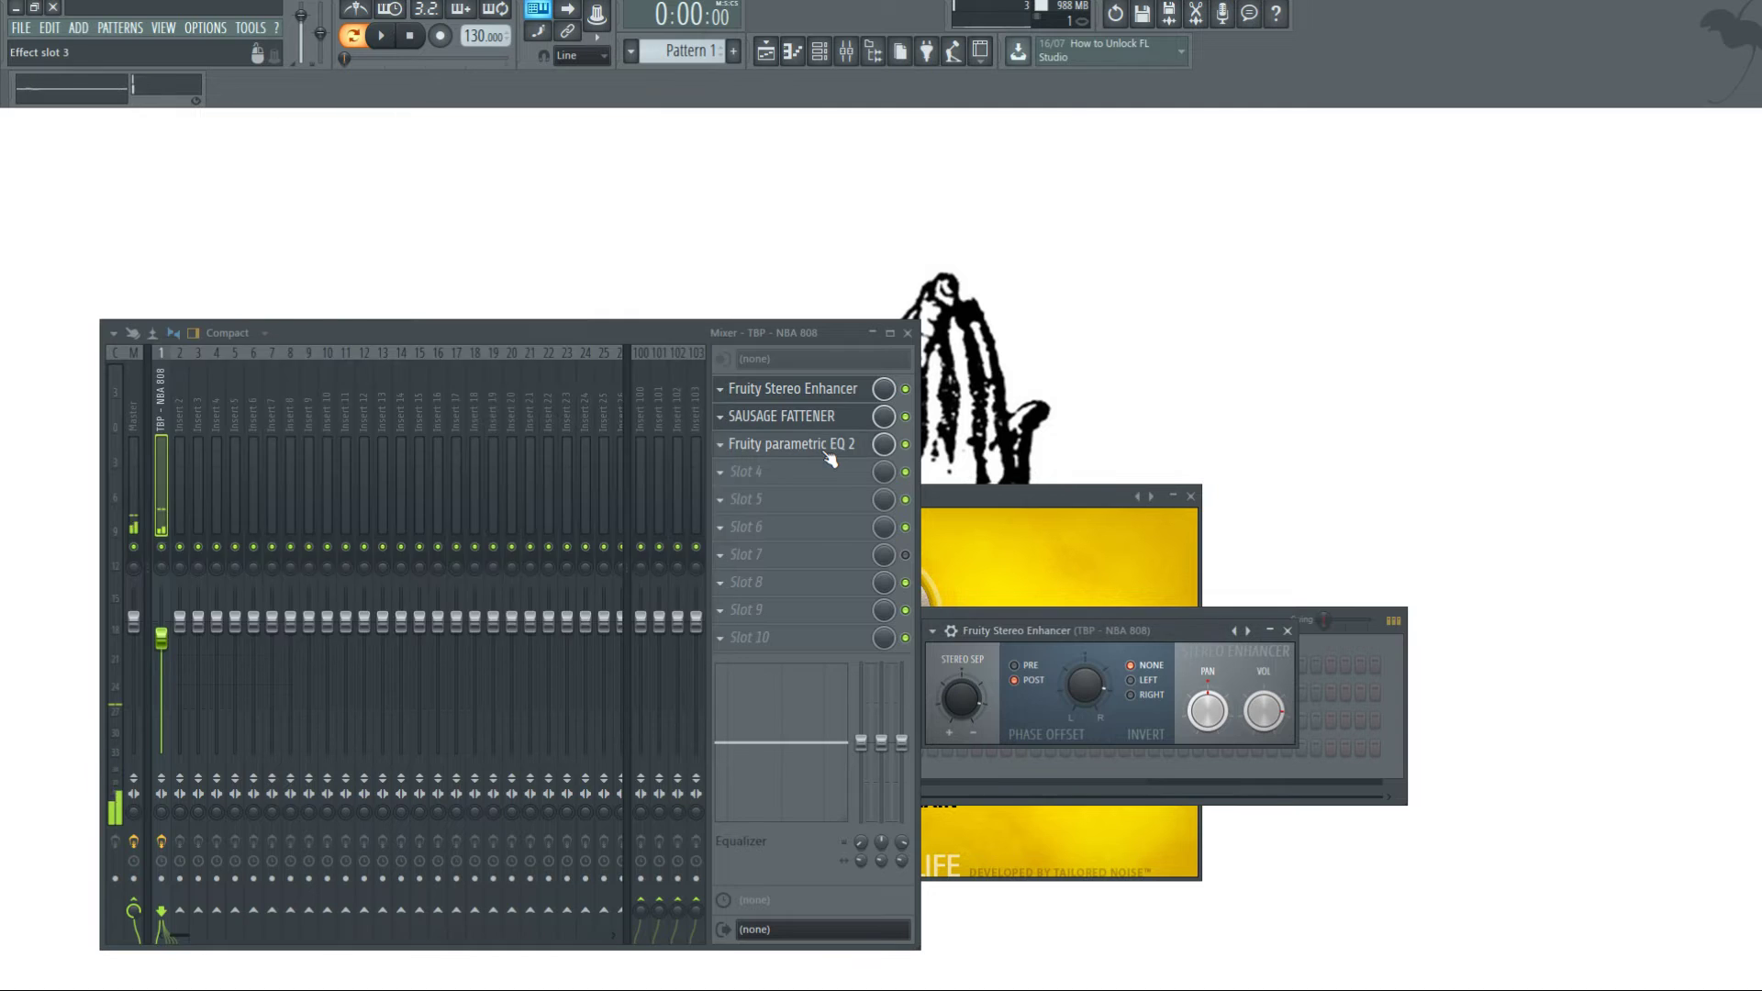
{"action": "left_click", "coordinate": [829, 448]}
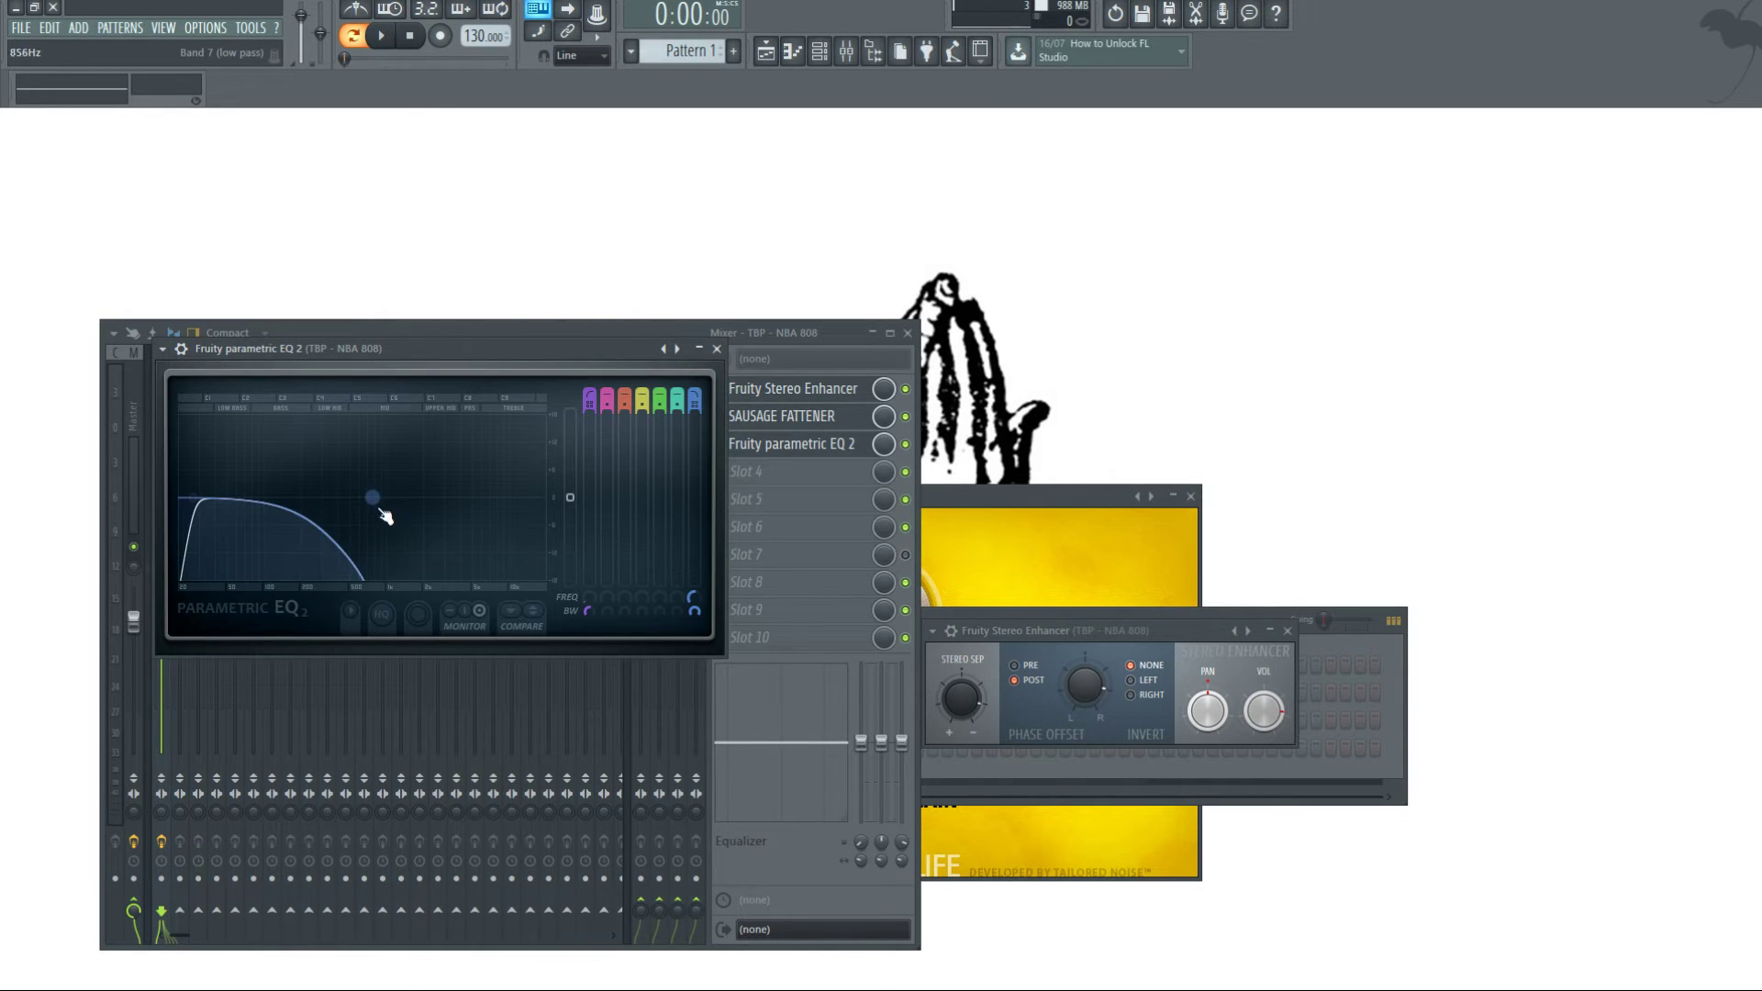
- Set the EQ's low-pass bandwidth to 65% for a steeper roll-off and lower its frequency while listening to the 808 pattern
{"action": "left_click_drag", "start_coordinate": [375, 500], "coordinate": [388, 501]}
{"action": "scroll", "coordinate": [389, 500], "scroll_direction": "down", "scroll_amount": 4}
{"action": "scroll", "coordinate": [389, 500], "scroll_direction": "down", "scroll_amount": 6}
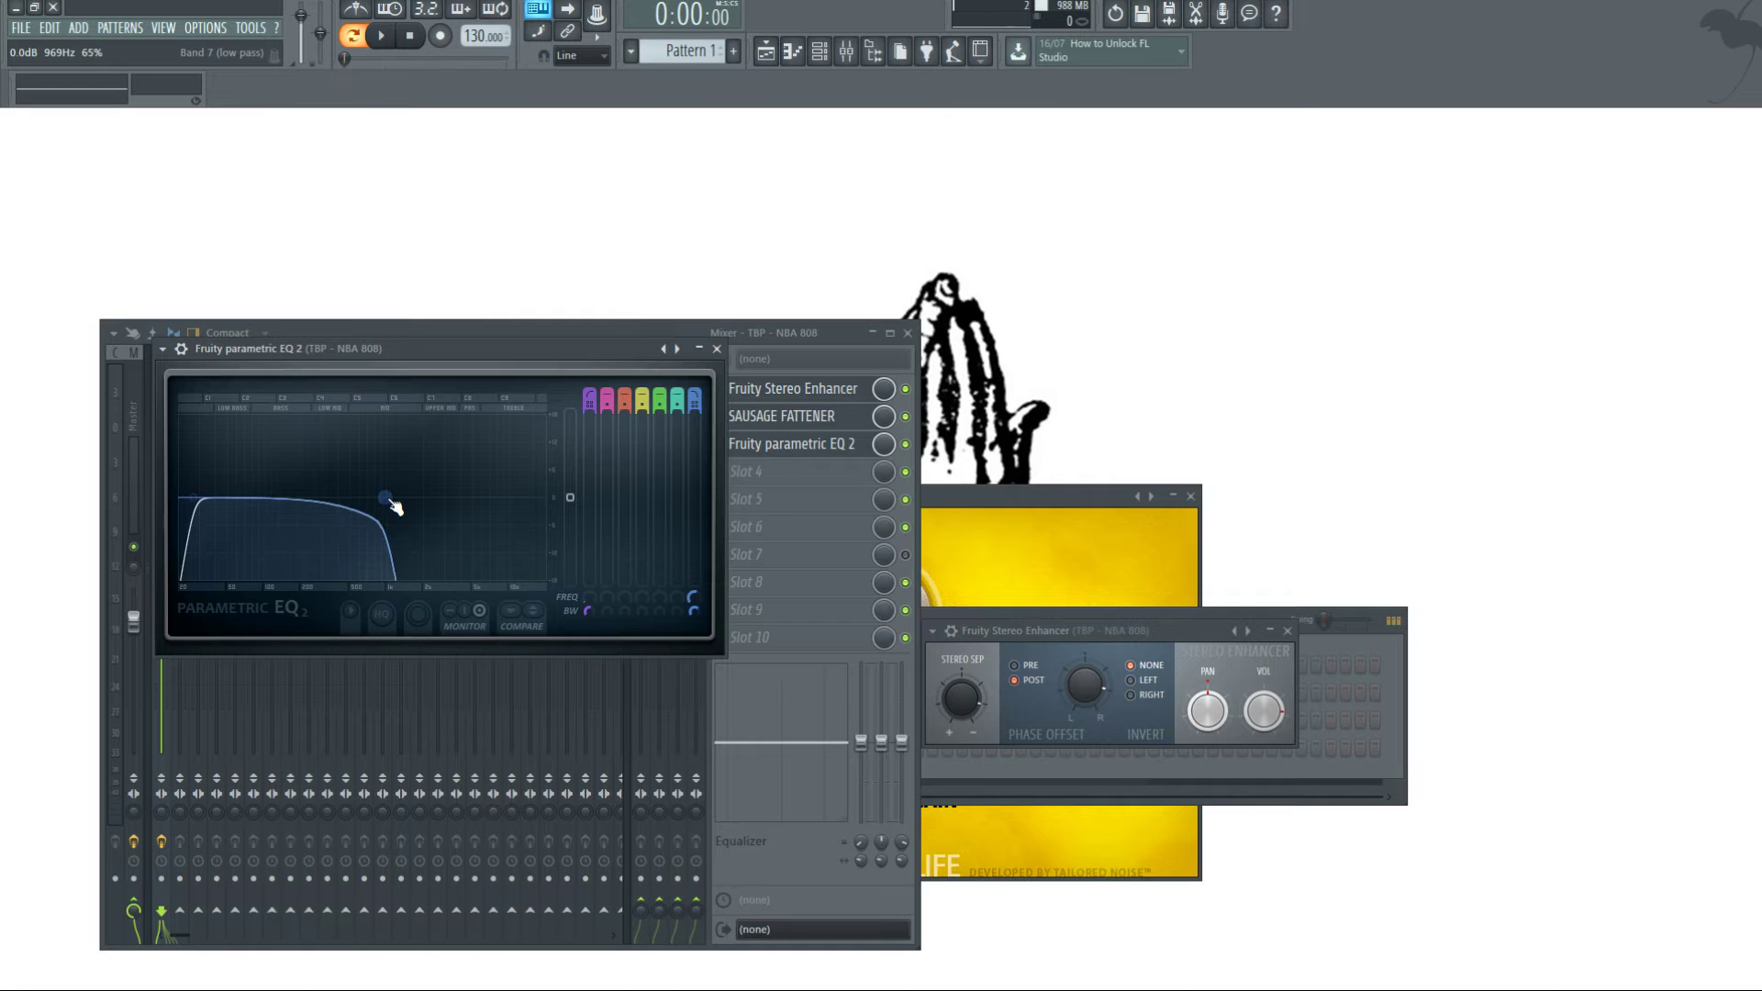
{"action": "key", "text": "space"}
{"action": "left_click_drag", "start_coordinate": [395, 507], "coordinate": [338, 498]}
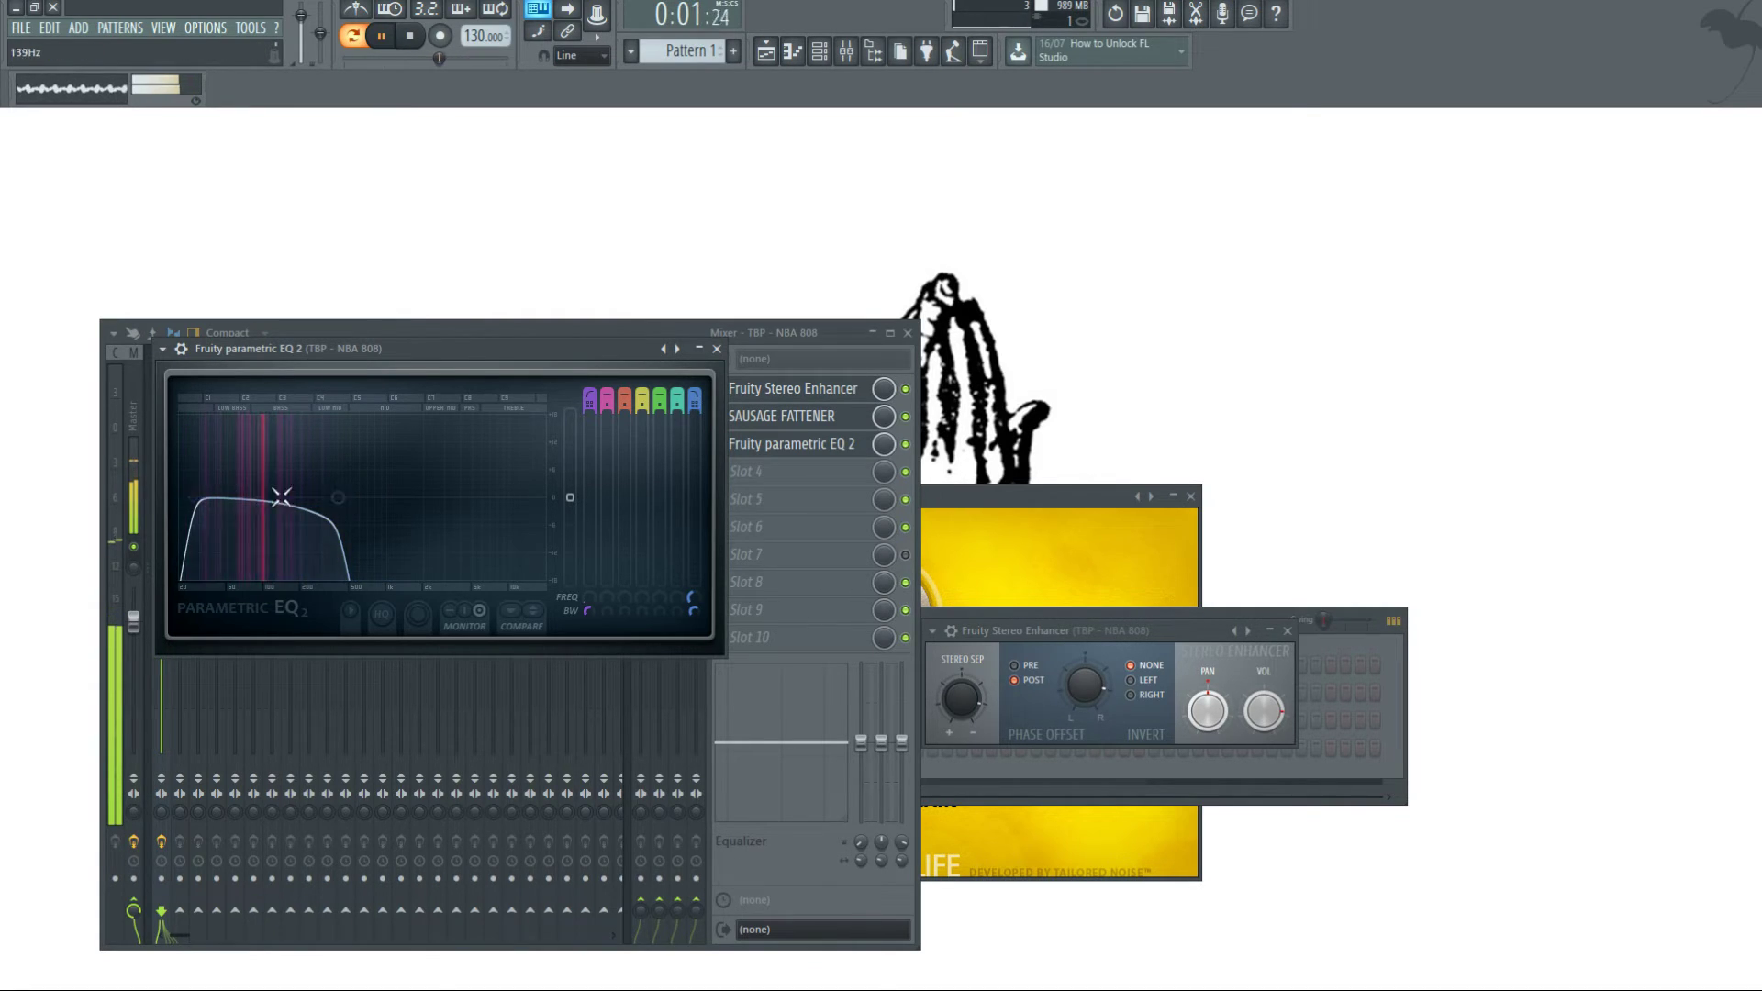
{"action": "key", "text": "space"}
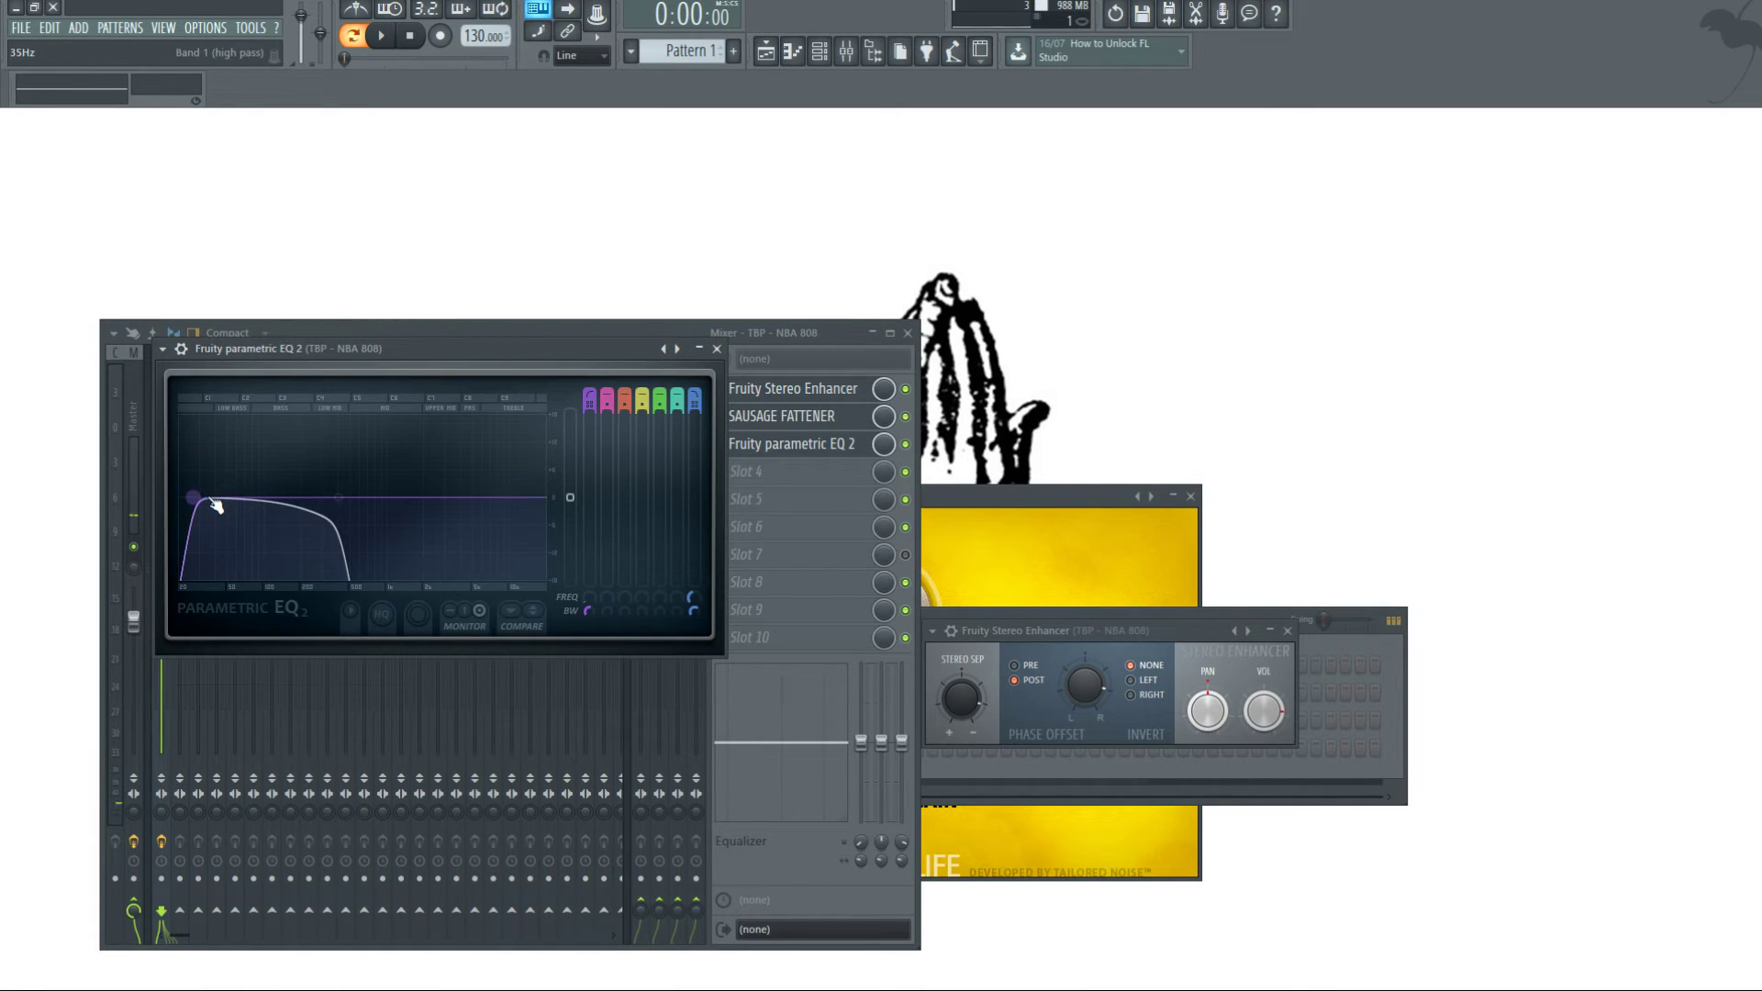
- Adjust the EQ's low-cut bandwidth into a resonant peak and raise both the low-cut and low-pass frequencies during playback
{"action": "scroll", "coordinate": [207, 505], "scroll_direction": "up", "scroll_amount": 5}
{"action": "key", "text": "space"}
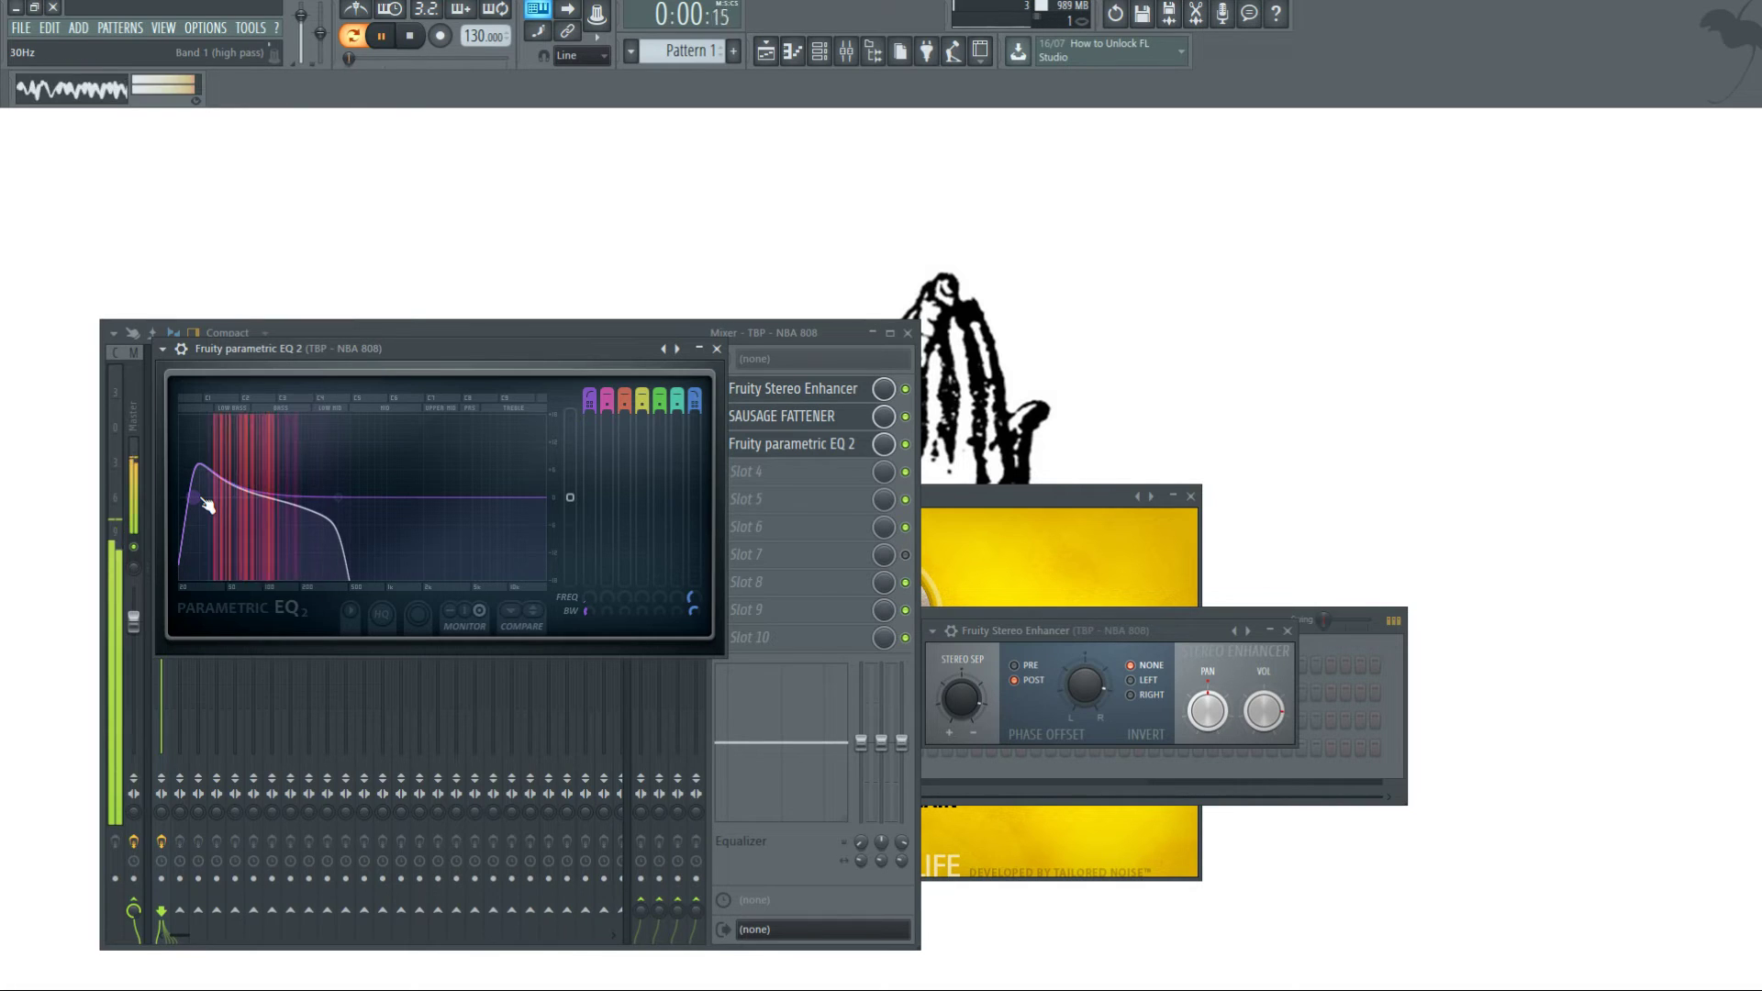
{"action": "left_click_drag", "start_coordinate": [201, 498], "coordinate": [221, 498]}
{"action": "left_click_drag", "start_coordinate": [338, 497], "coordinate": [428, 500]}
{"action": "left_click_drag", "start_coordinate": [218, 497], "coordinate": [225, 504]}
- Stop playback and close the Fruity parametric EQ 2, Fruity Stereo Enhancer and Sausage Fattener windows
{"action": "left_click", "coordinate": [716, 349]}
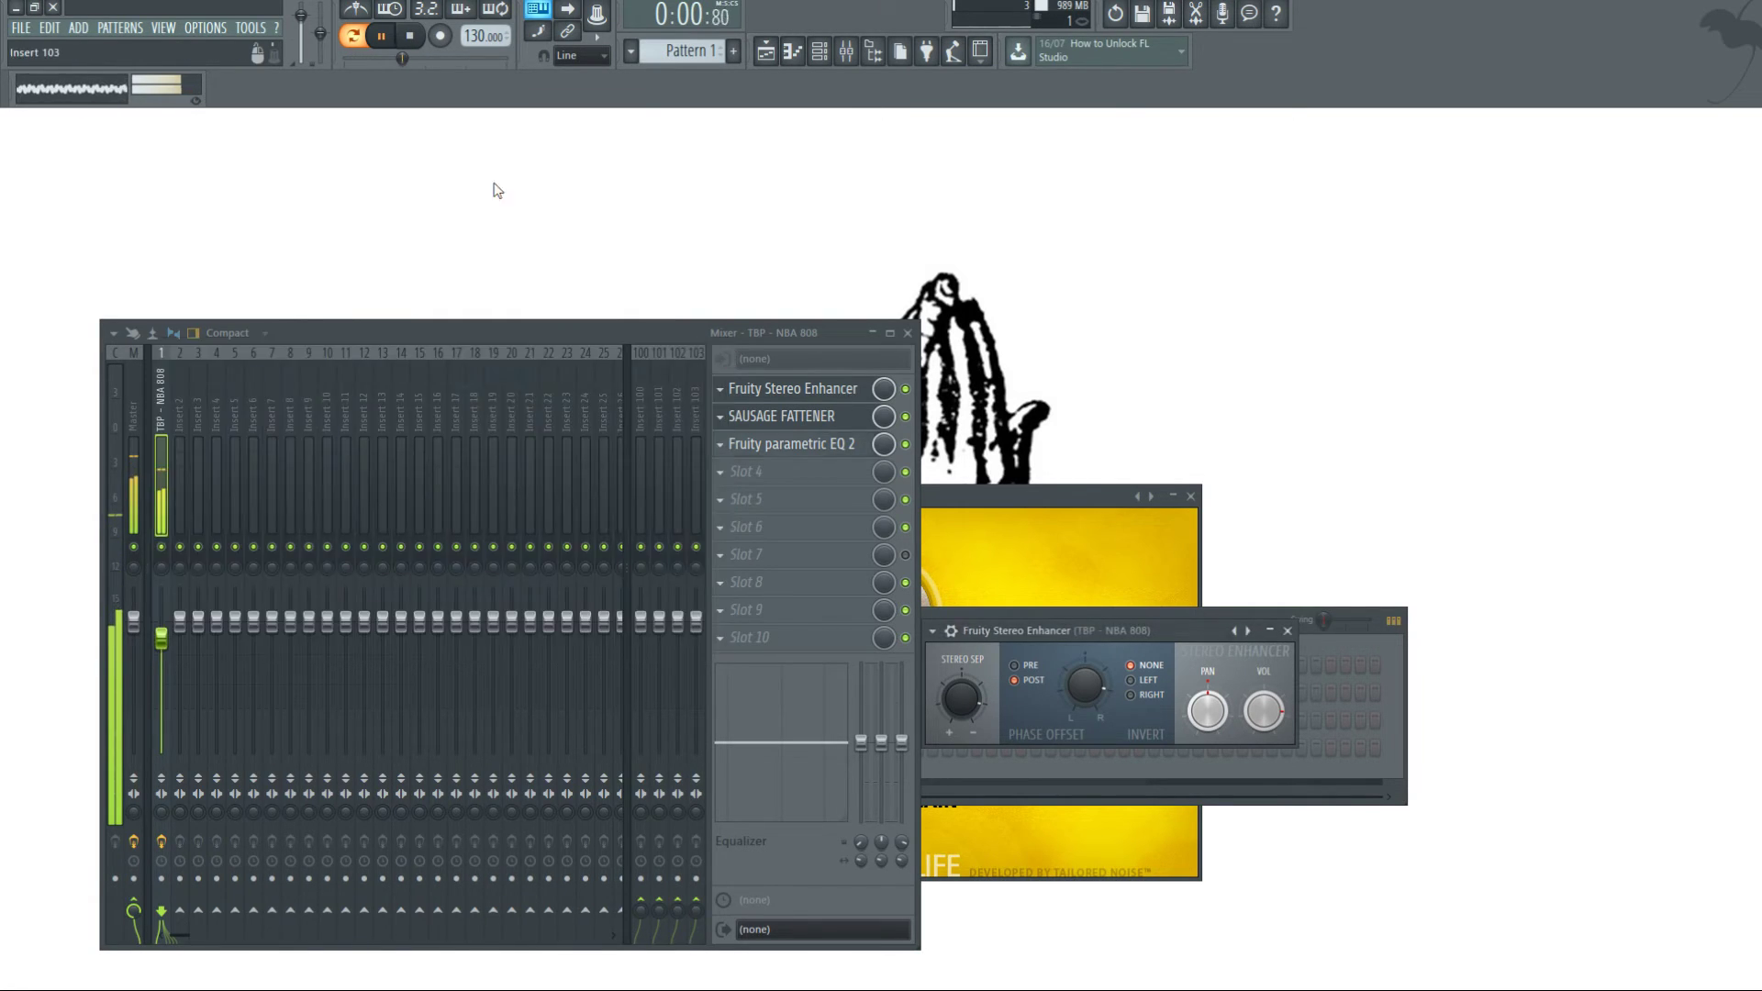
{"action": "left_click", "coordinate": [412, 36]}
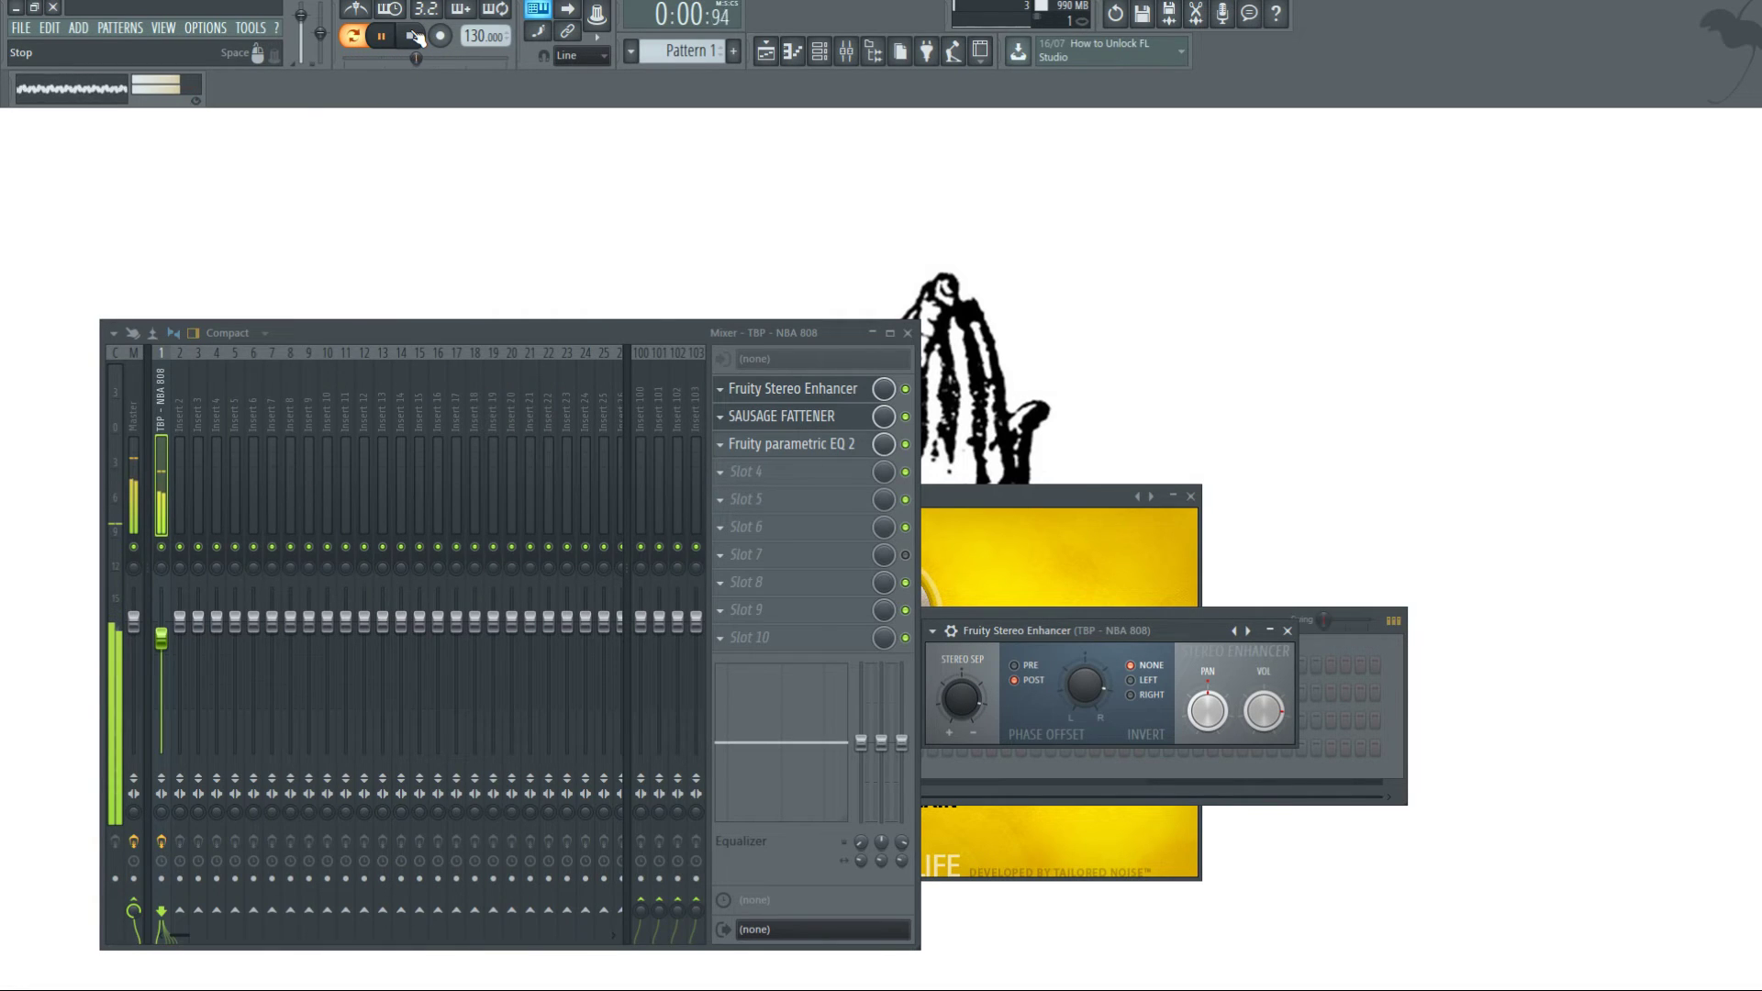
{"action": "left_click", "coordinate": [1287, 631]}
{"action": "left_click_drag", "start_coordinate": [1016, 487], "coordinate": [916, 559]}
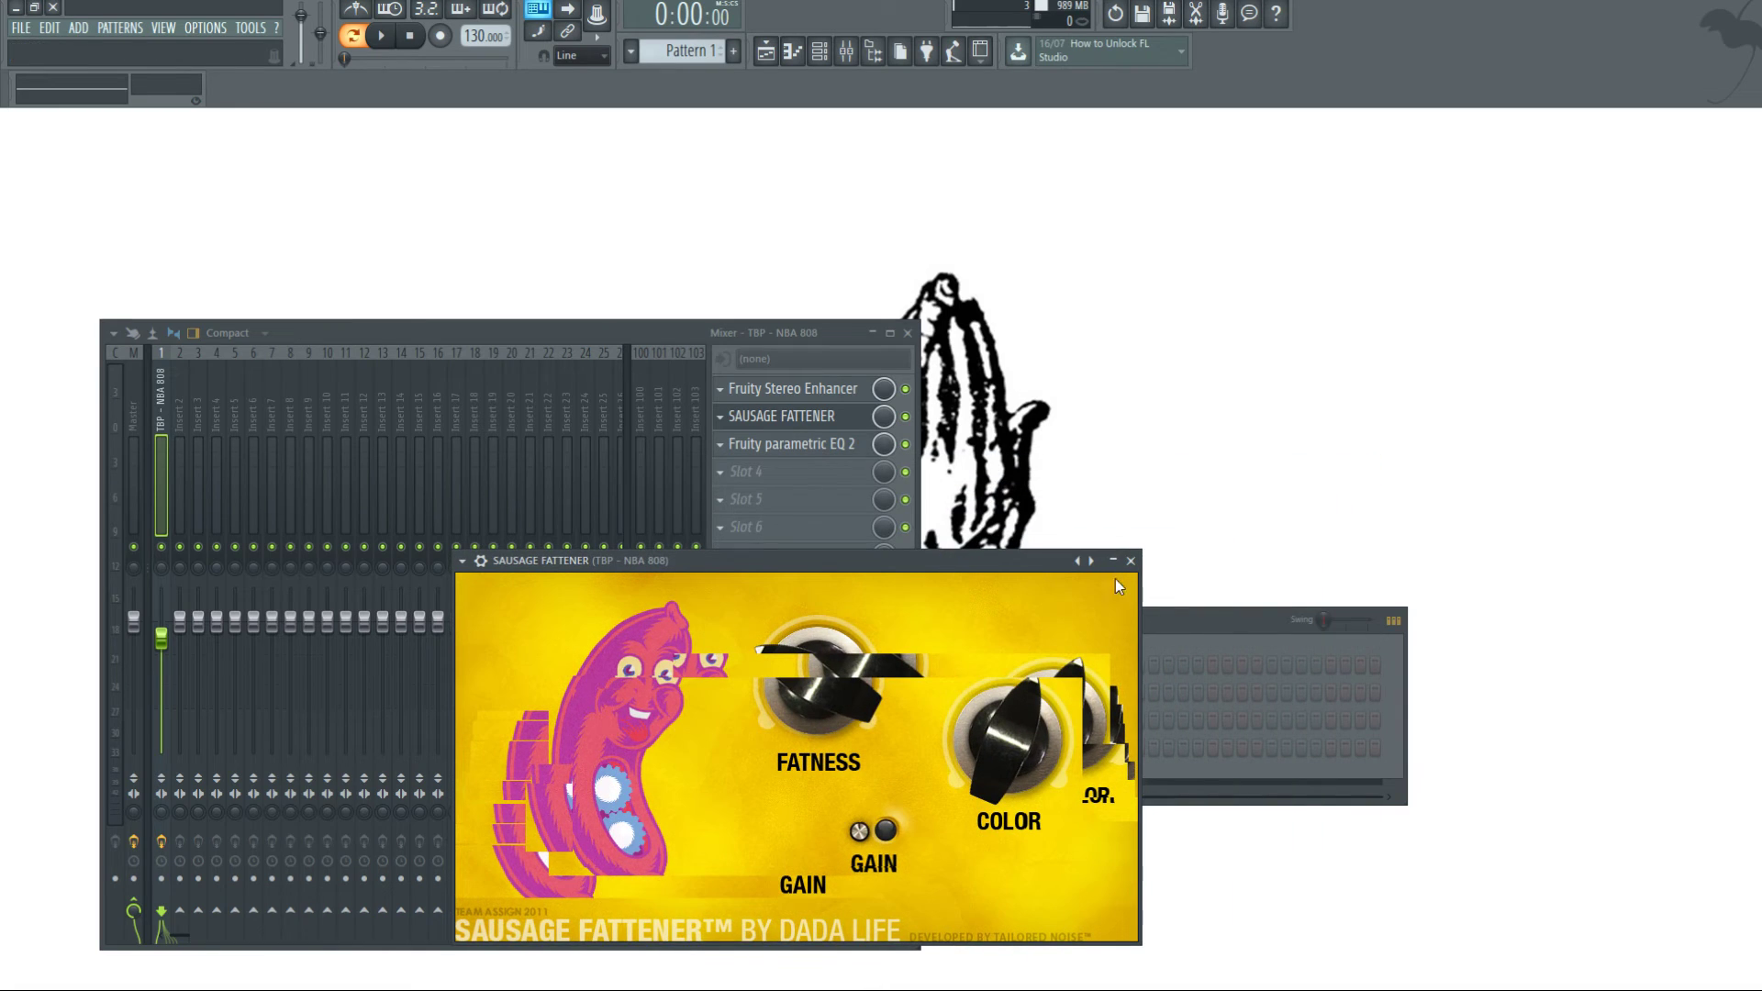
{"action": "left_click", "coordinate": [1130, 560]}
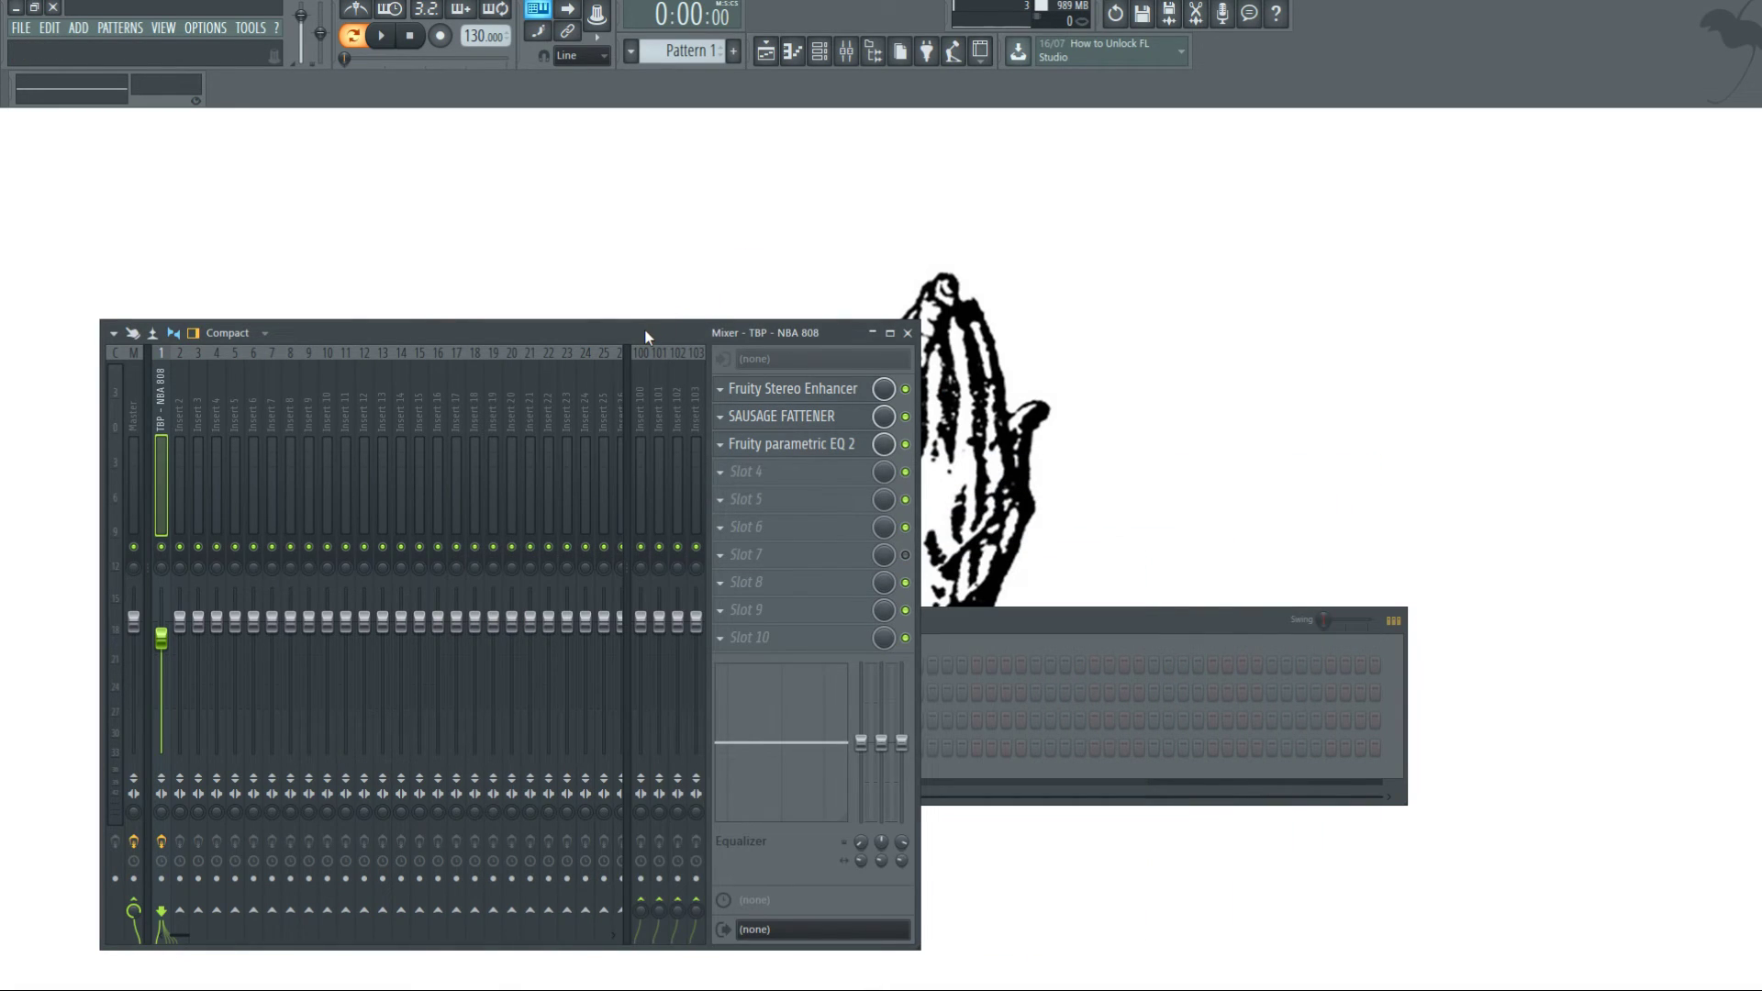